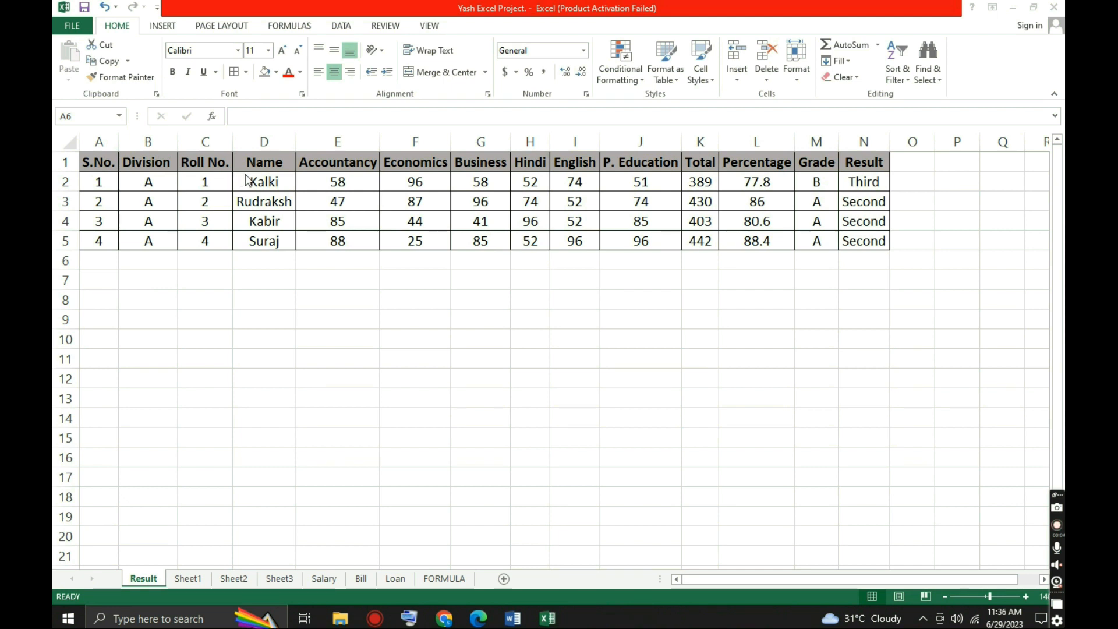
Review the result sheet's column headings from S.No. through Division, Roll No., Name and the subjects to Total.
{"action": "left_click", "coordinate": [100, 166]}
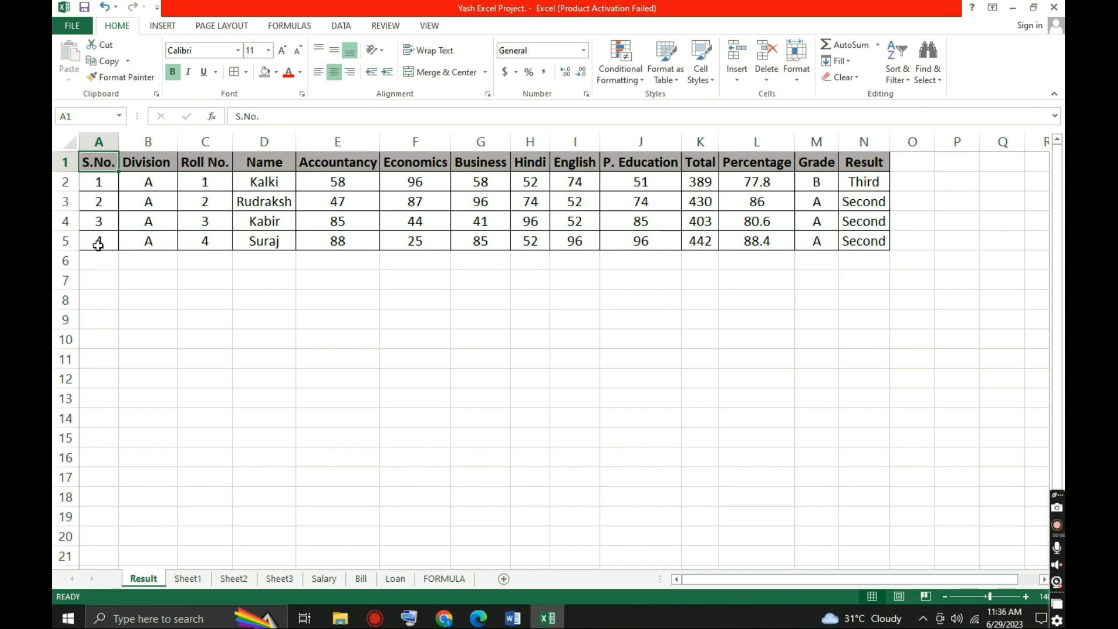
{"action": "left_click", "coordinate": [131, 166]}
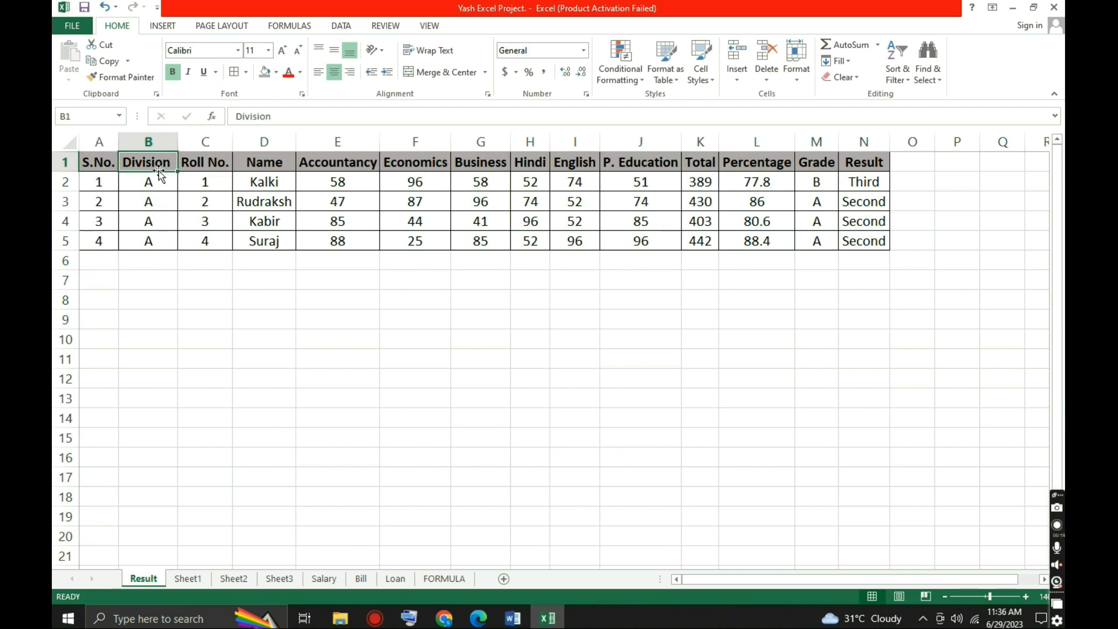
{"action": "left_click", "coordinate": [201, 165]}
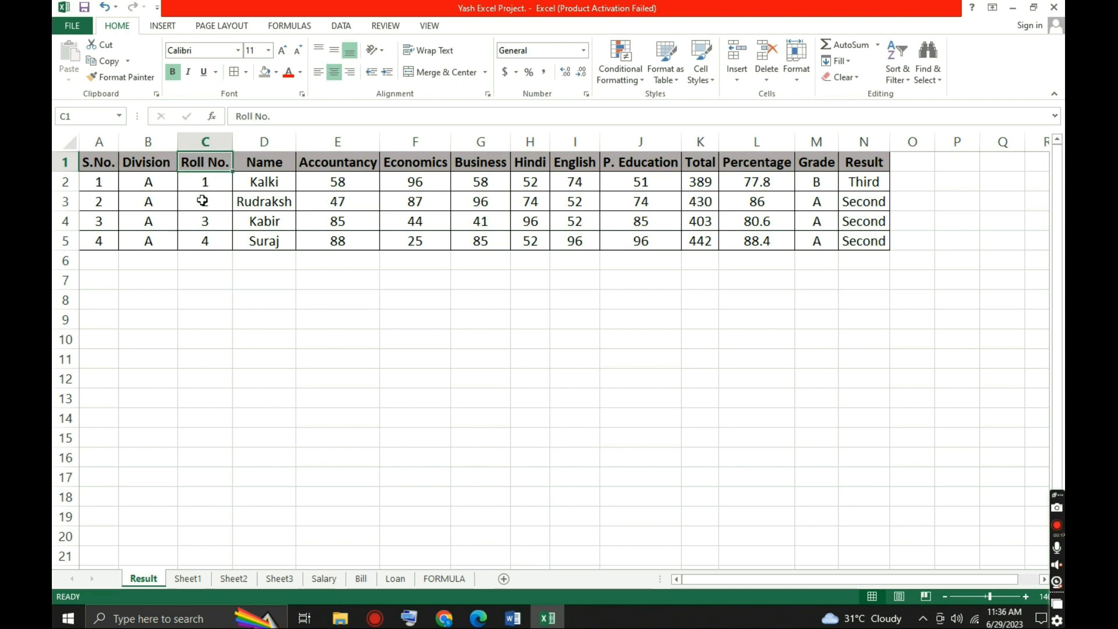
{"action": "left_click", "coordinate": [245, 161]}
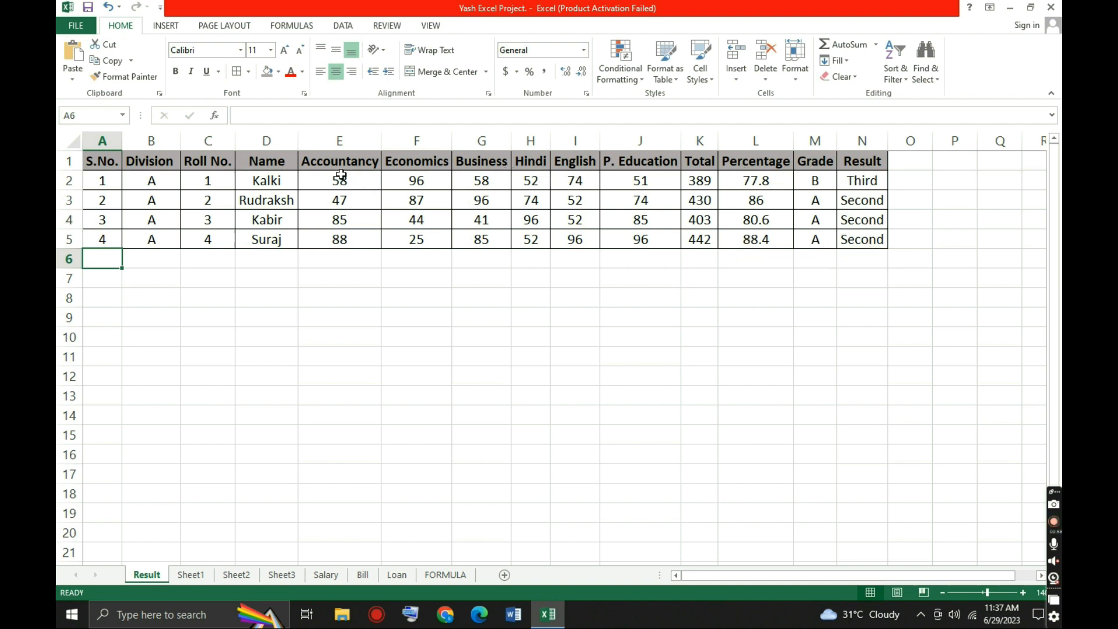
{"action": "left_click", "coordinate": [664, 161]}
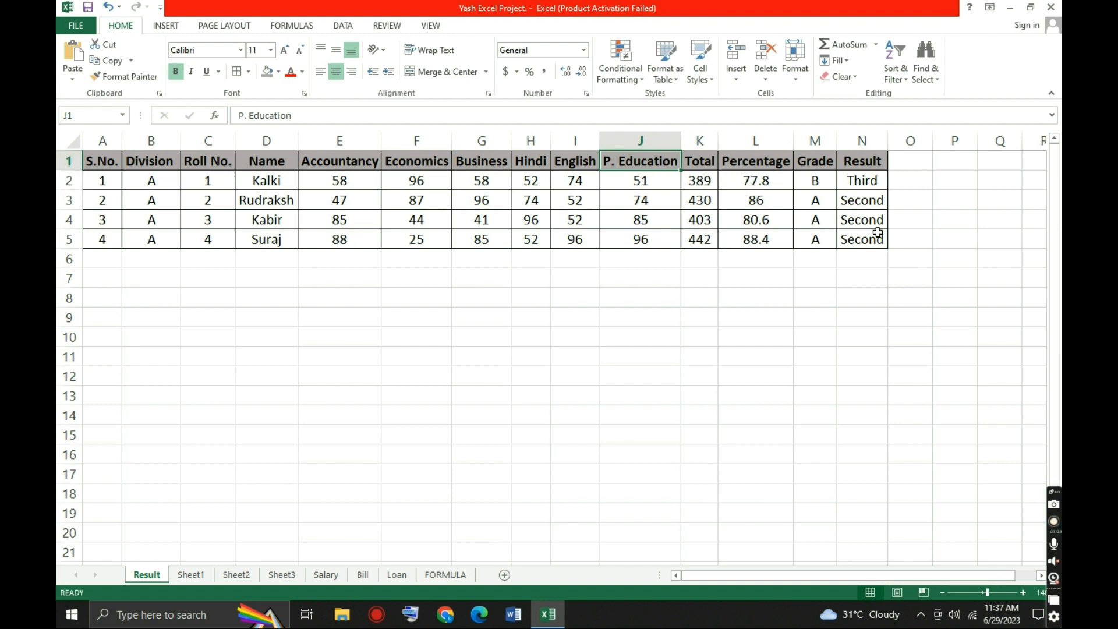
{"action": "left_click", "coordinate": [698, 165]}
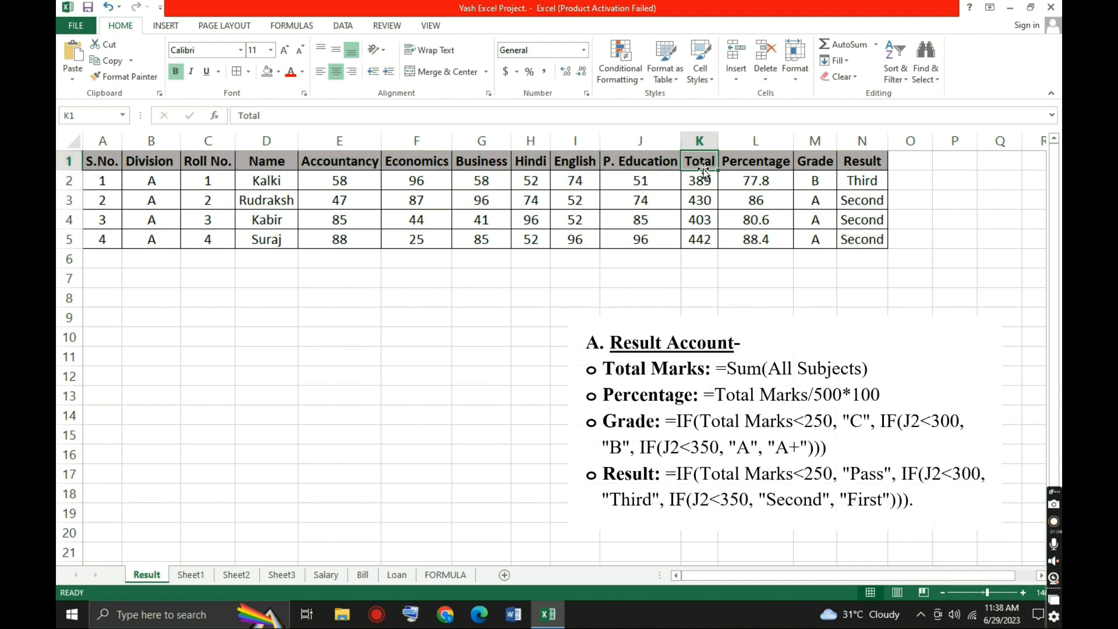
Clear the formulas for all four students in the Total column, K2:K5.
{"action": "left_click", "coordinate": [703, 180]}
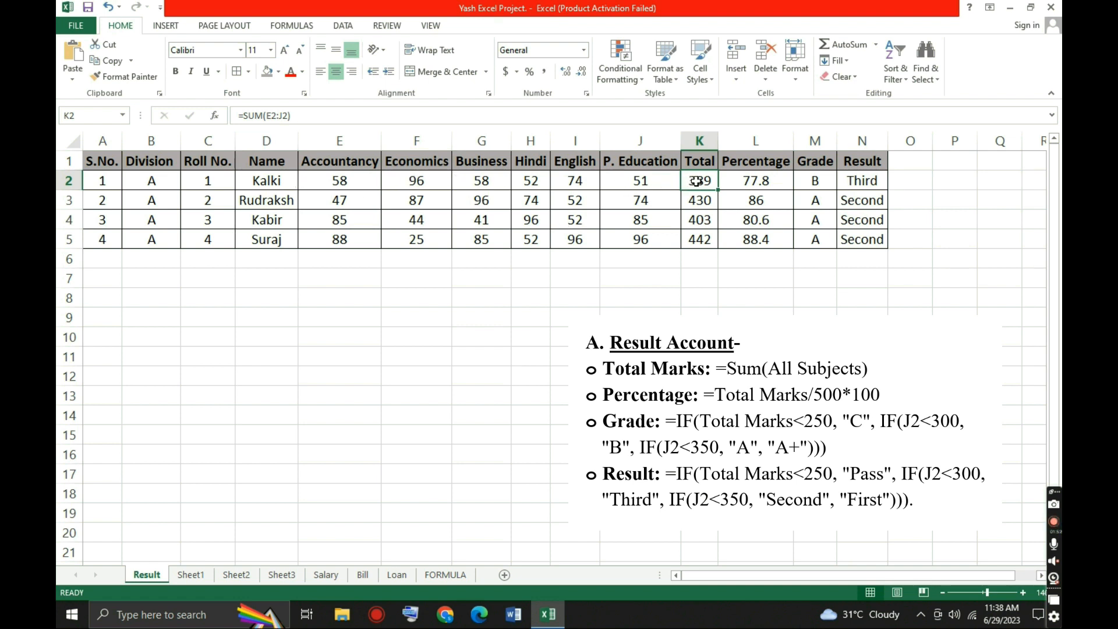
{"action": "left_click_drag", "start_coordinate": [697, 182], "coordinate": [695, 241]}
{"action": "key", "text": "Delete"}
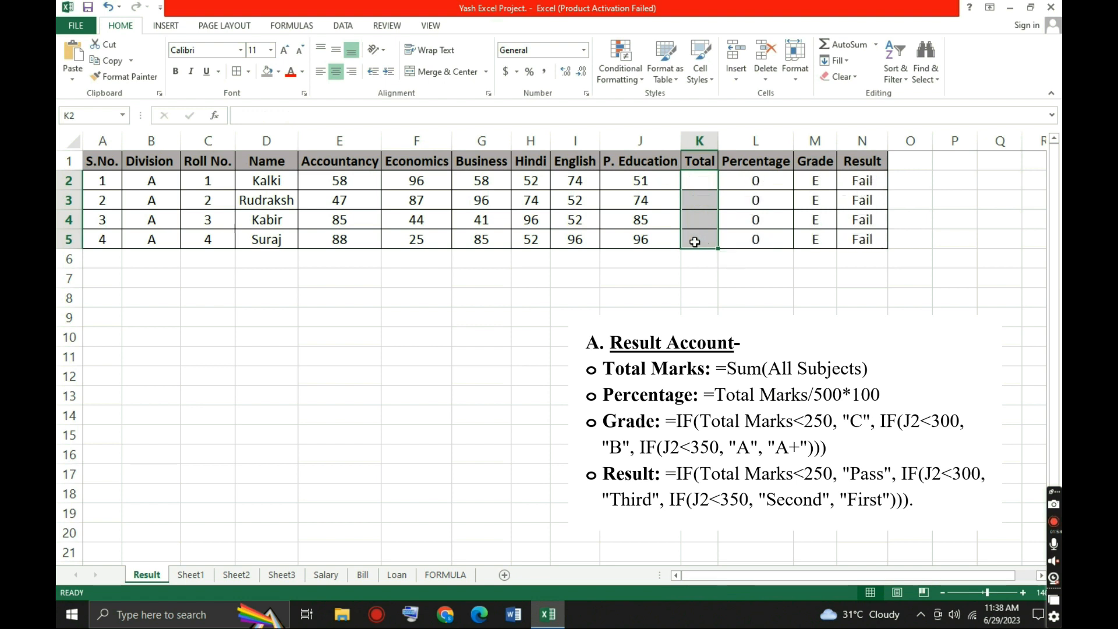
{"action": "left_click", "coordinate": [696, 264]}
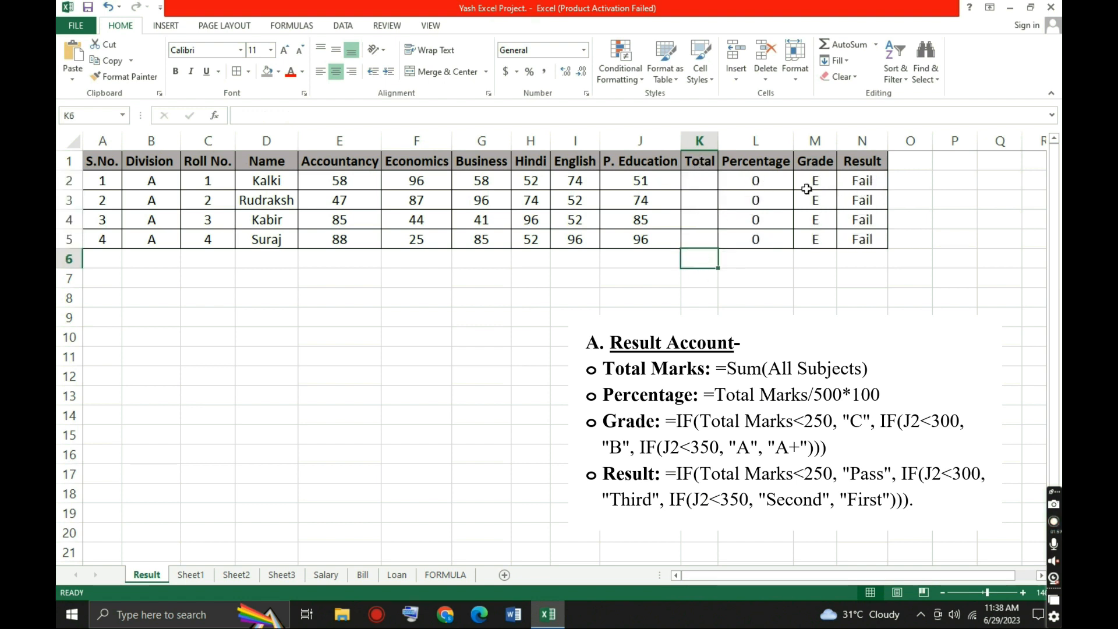
Enter the formula =SUM(E2:J2) in K2 to total the first student's subject marks.
{"action": "left_click", "coordinate": [701, 184]}
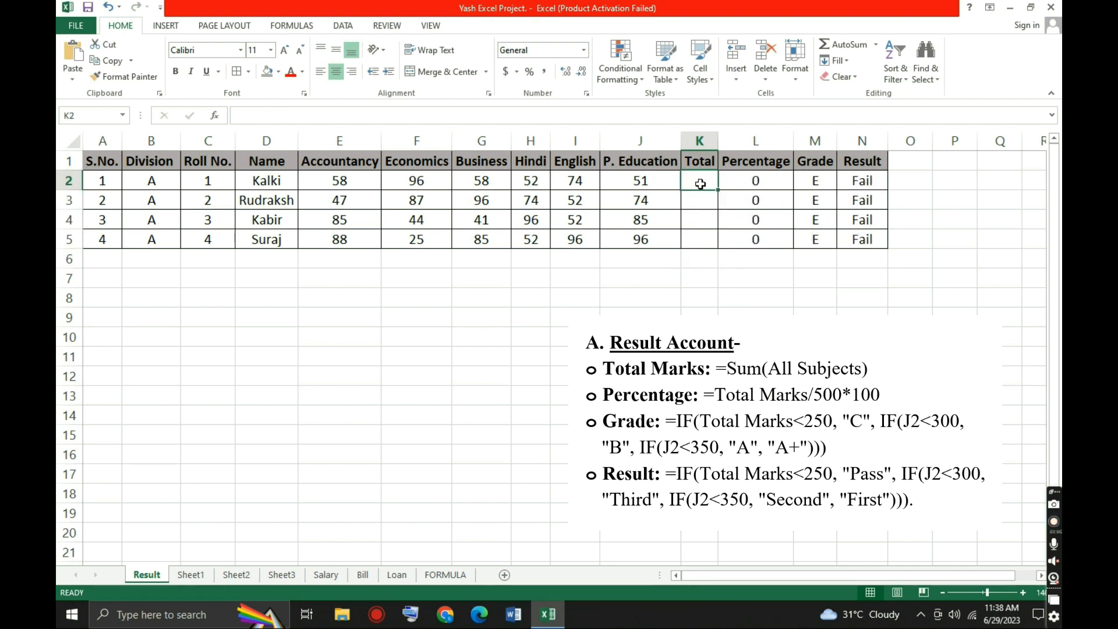
{"action": "type", "text": "="}
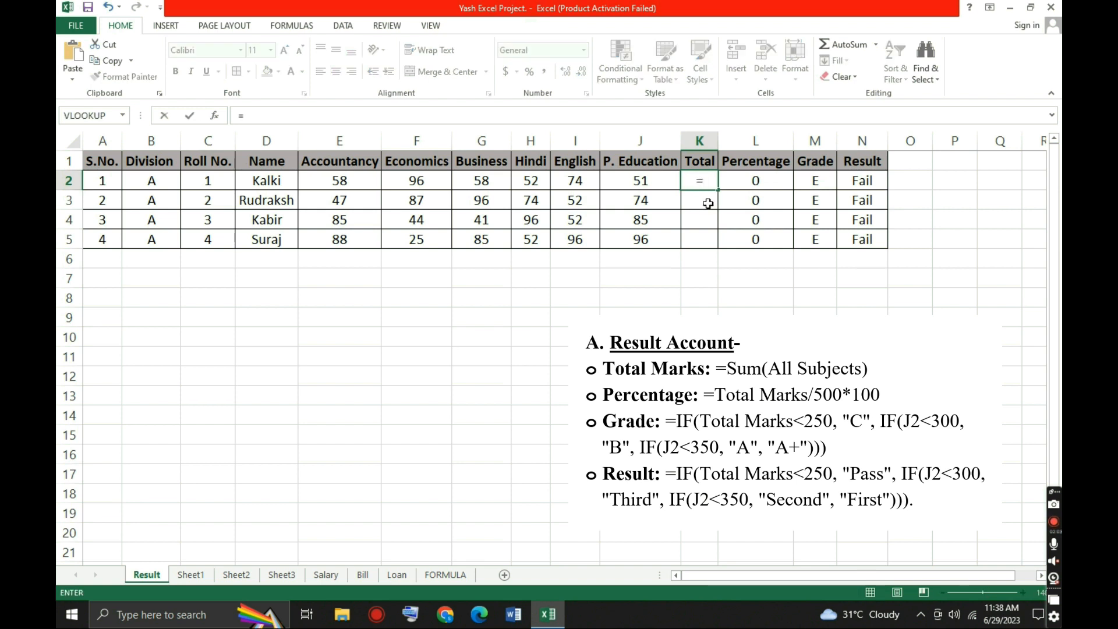
{"action": "type", "text": "WSU"}
{"action": "key", "text": "BackSpace"}
{"action": "key", "text": "BackSpace"}
{"action": "key", "text": "BackSpace"}
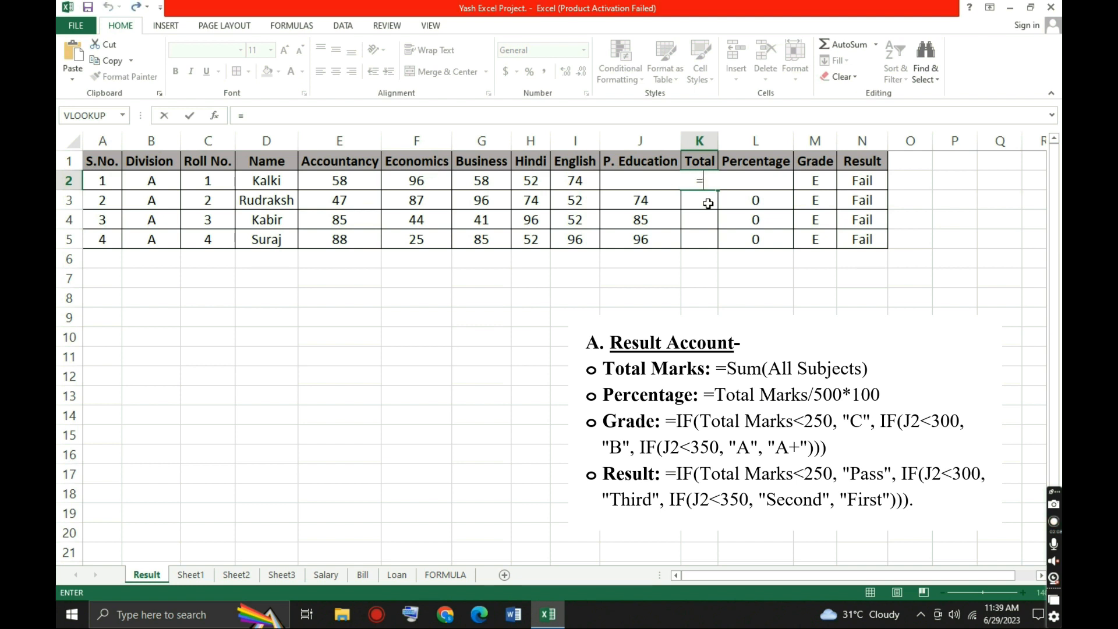
{"action": "type", "text": "SUM"}
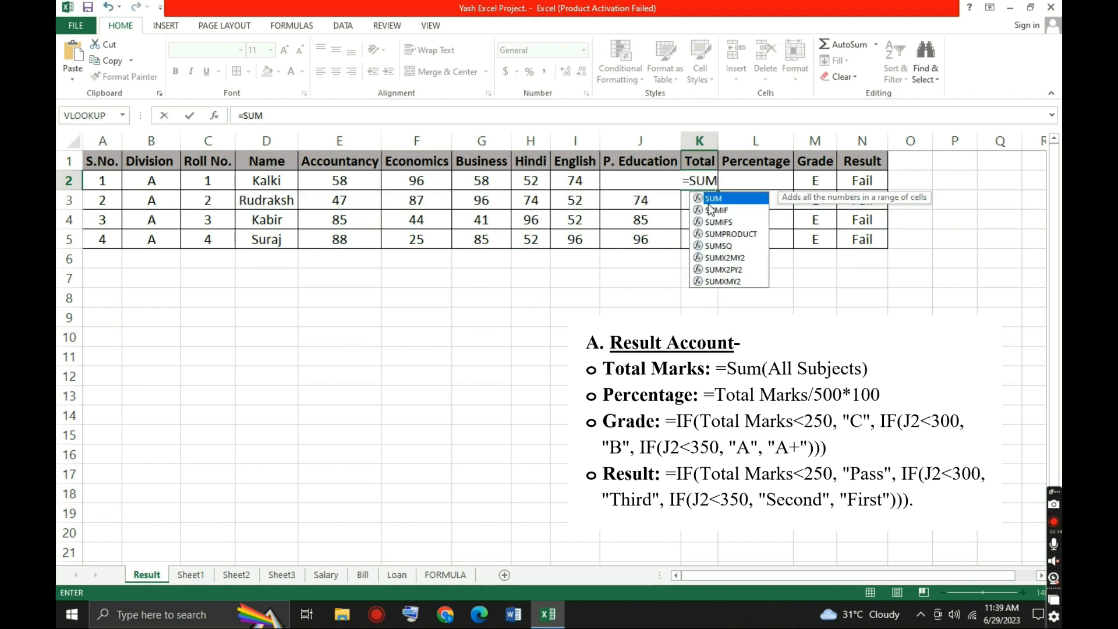
{"action": "type", "text": "("}
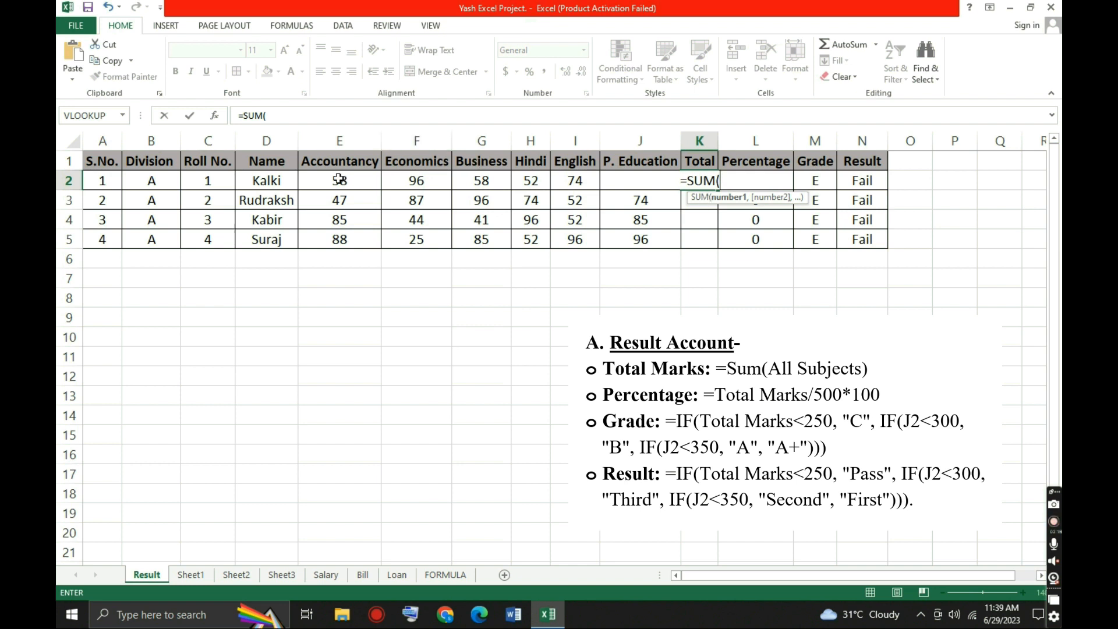
{"action": "left_click_drag", "start_coordinate": [339, 179], "coordinate": [621, 188]}
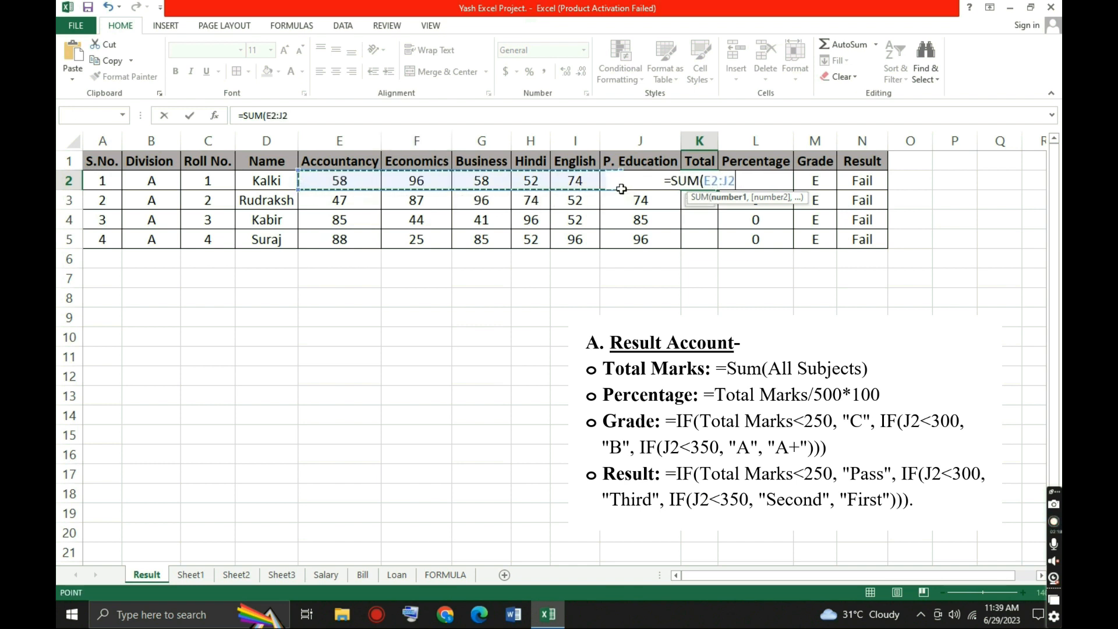
{"action": "type", "text": ")"}
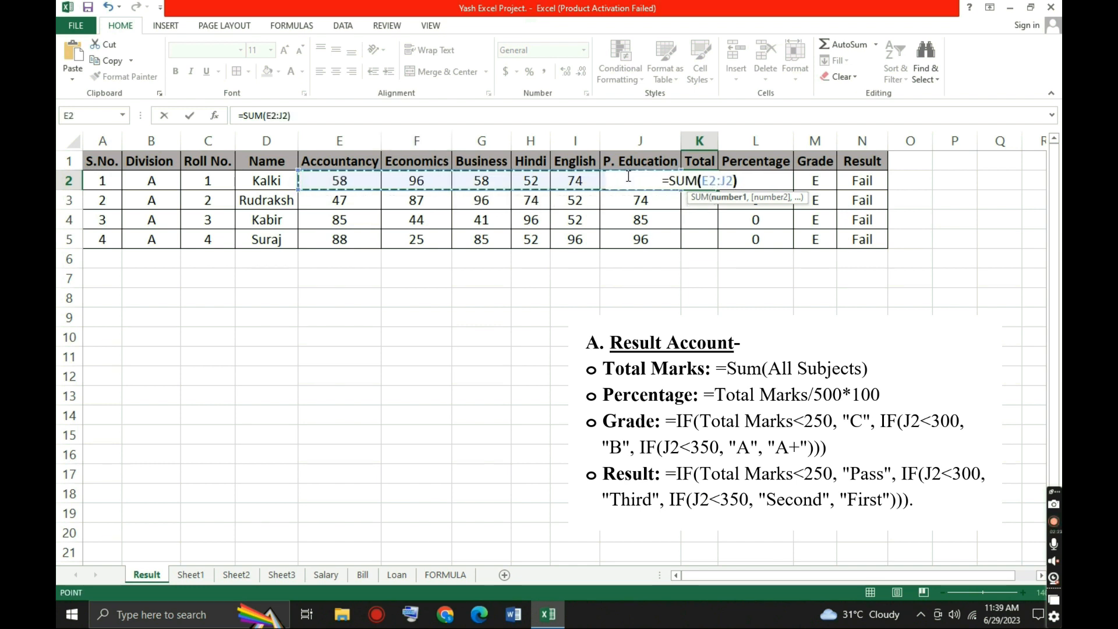
{"action": "key", "text": "Return"}
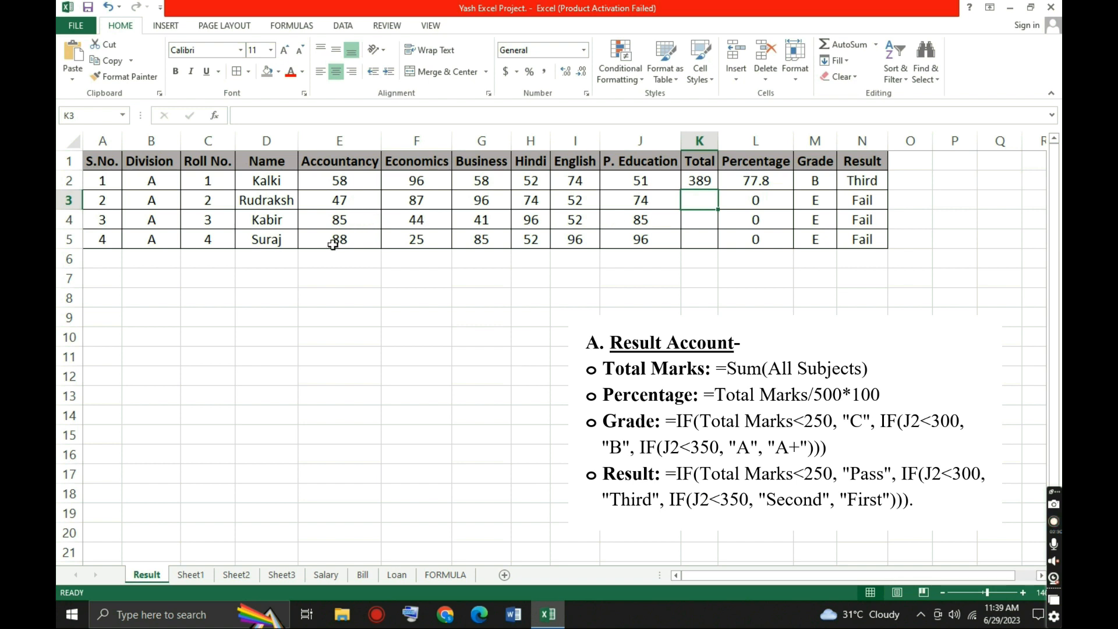
Fill the Total formula in K2 down to K5 for the remaining students.
{"action": "left_click", "coordinate": [708, 185]}
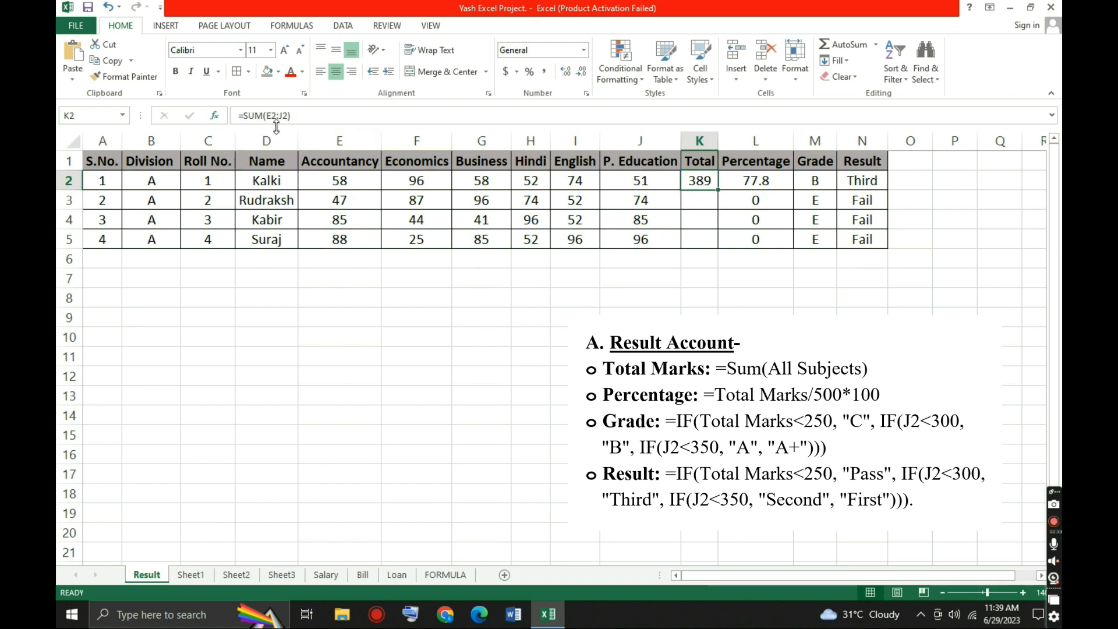
{"action": "double_click", "coordinate": [719, 191]}
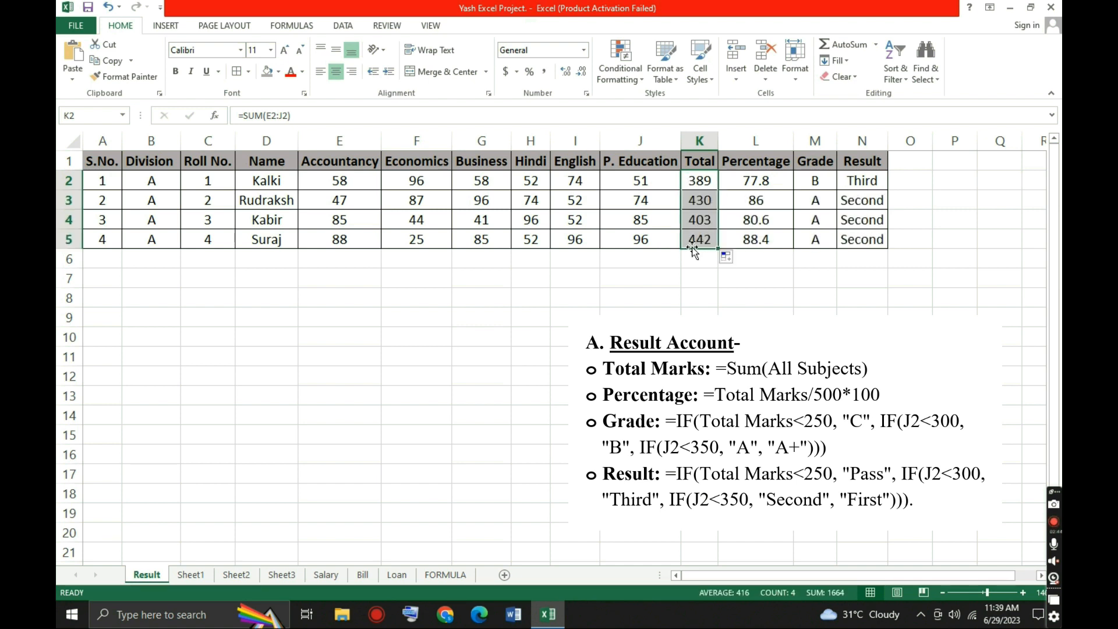
{"action": "left_click", "coordinate": [704, 187]}
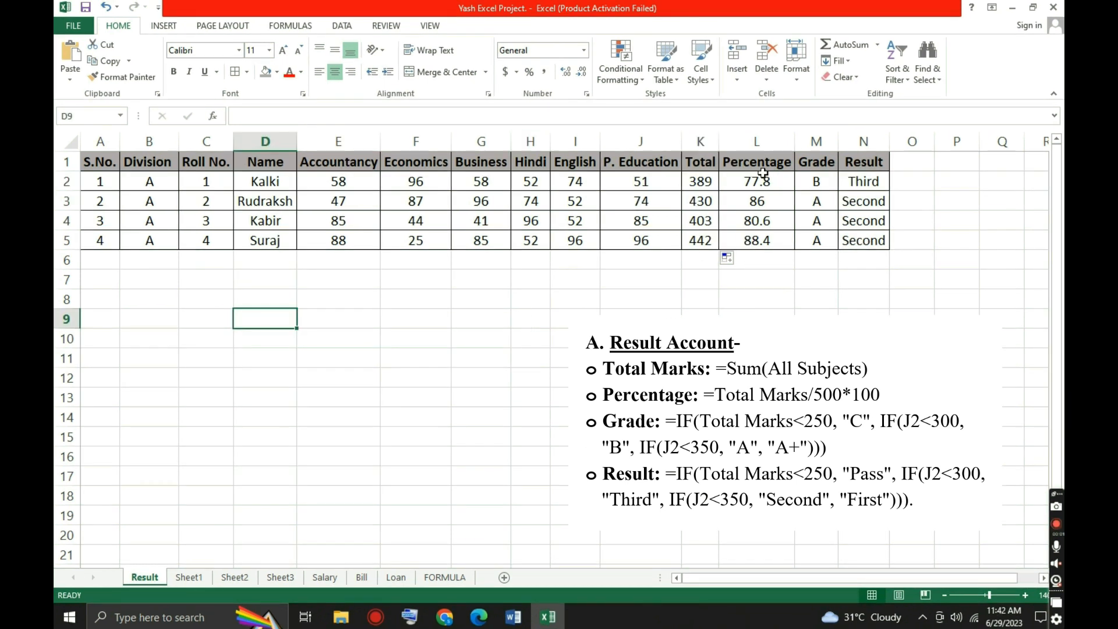
Enter the formula =K2/500*100 in L2 to calculate the first student's percentage.
{"action": "left_click", "coordinate": [762, 166]}
{"action": "left_click", "coordinate": [762, 180]}
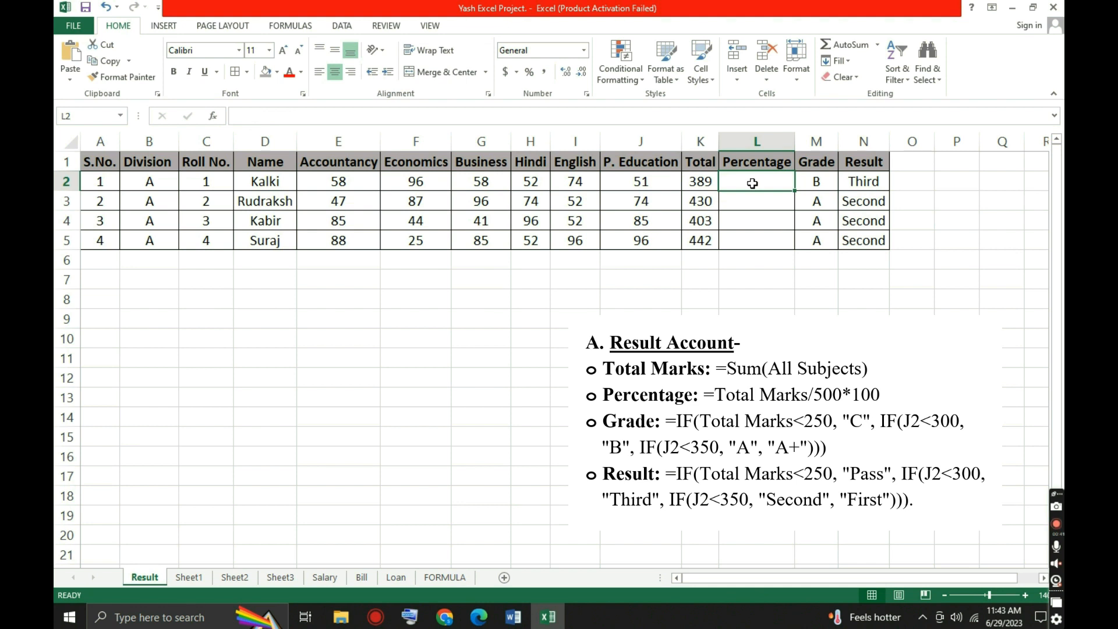
{"action": "type", "text": "="}
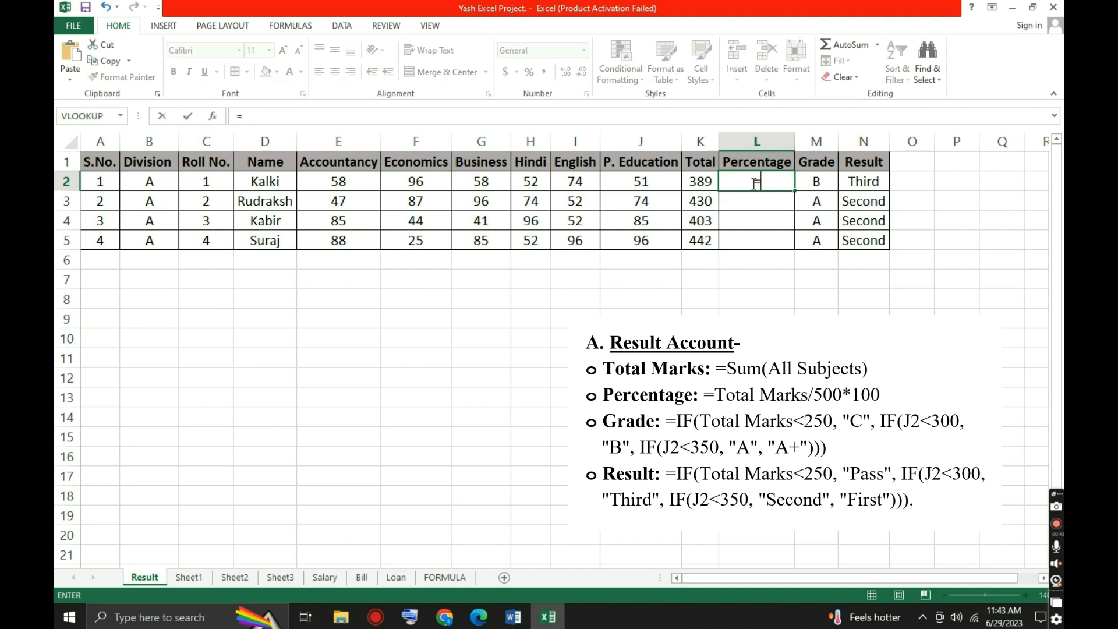
{"action": "left_click", "coordinate": [695, 181]}
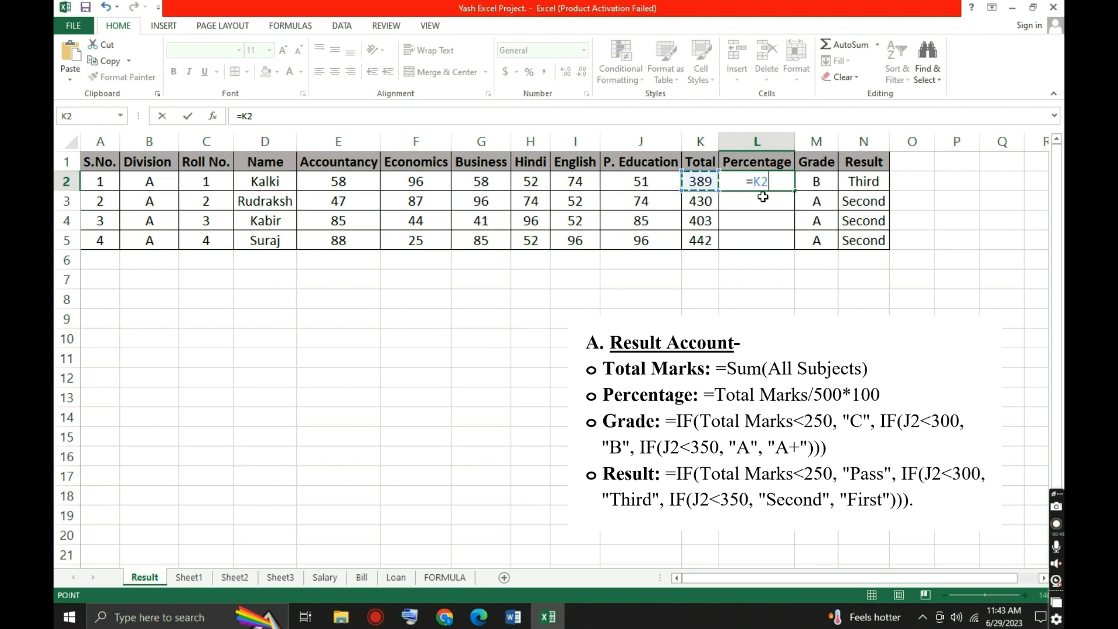
{"action": "type", "text": "/5"}
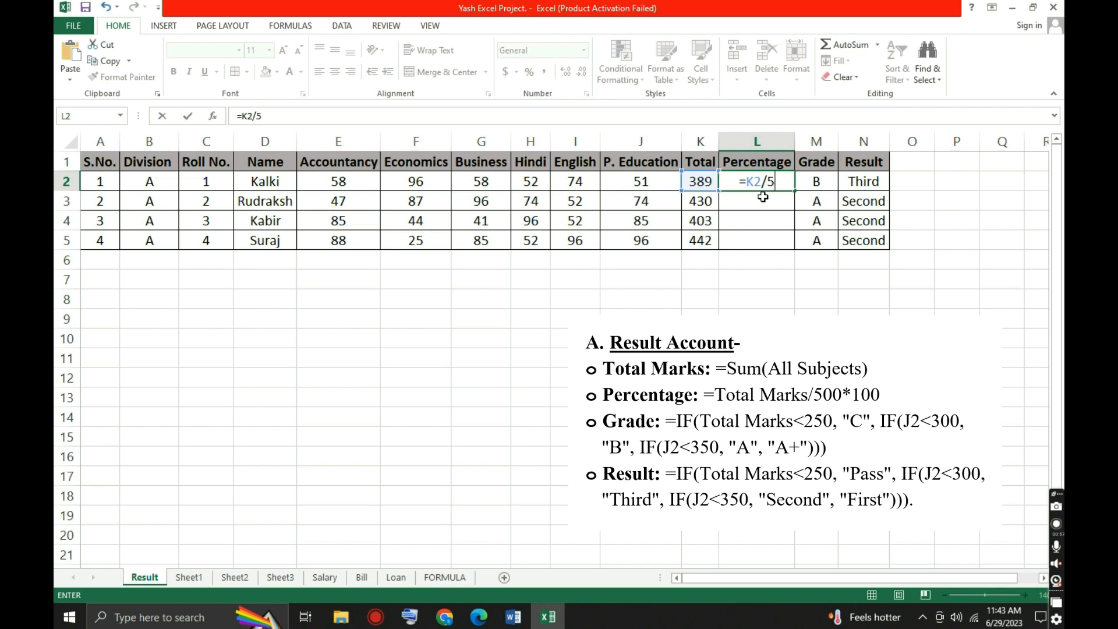
{"action": "type", "text": "00*100"}
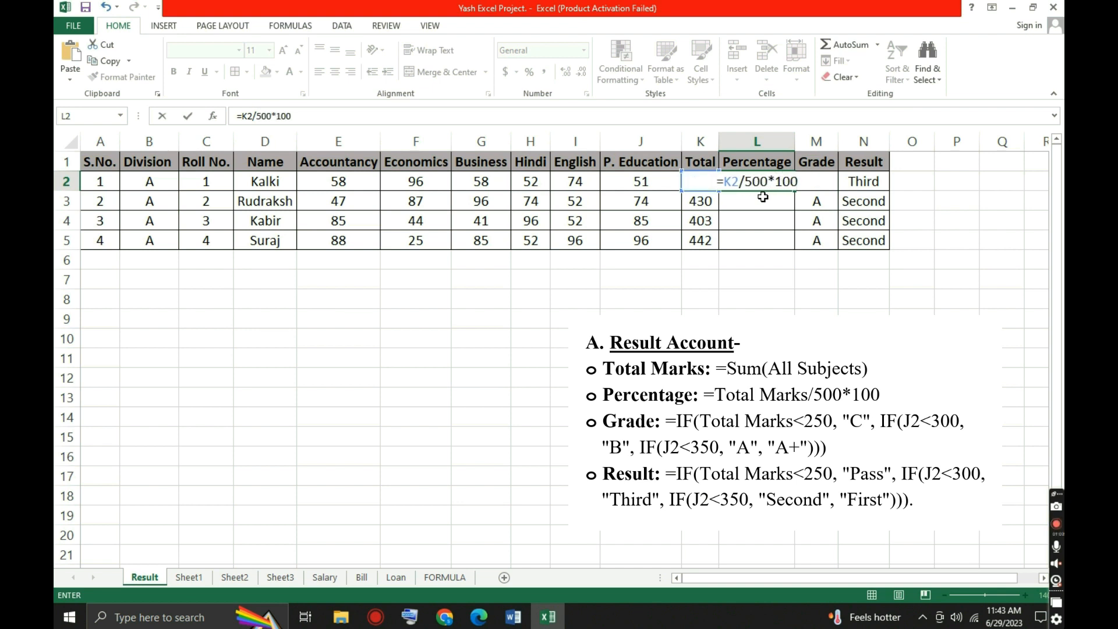
{"action": "key", "text": "Return"}
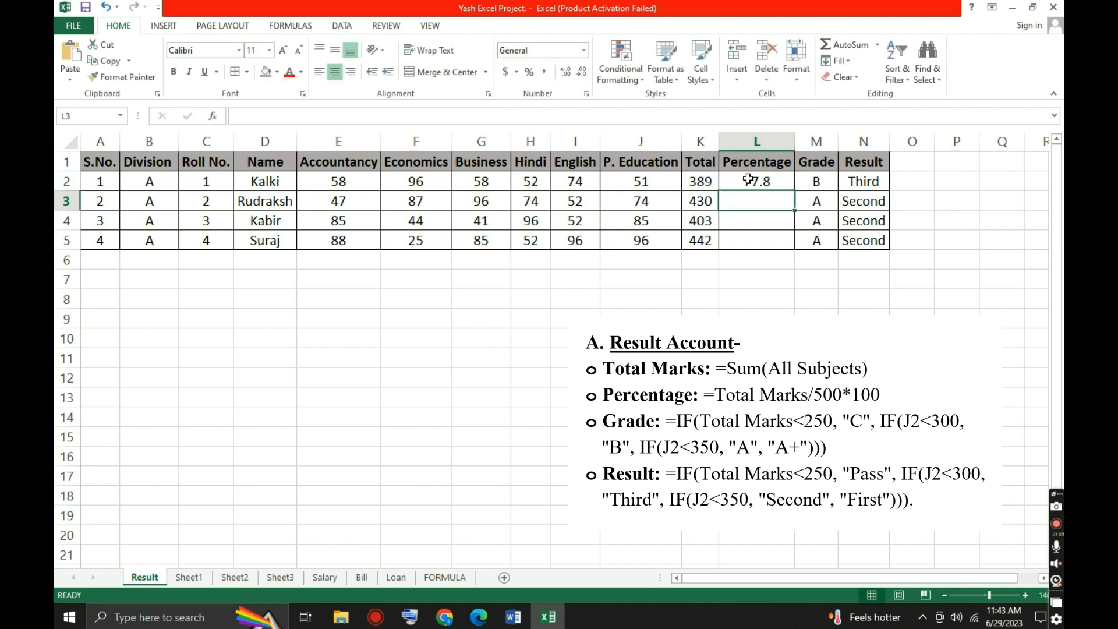
Check the formulas in L2 and K2, and fill the Percentage formula down to L5.
{"action": "left_click", "coordinate": [753, 181]}
{"action": "left_click", "coordinate": [700, 185]}
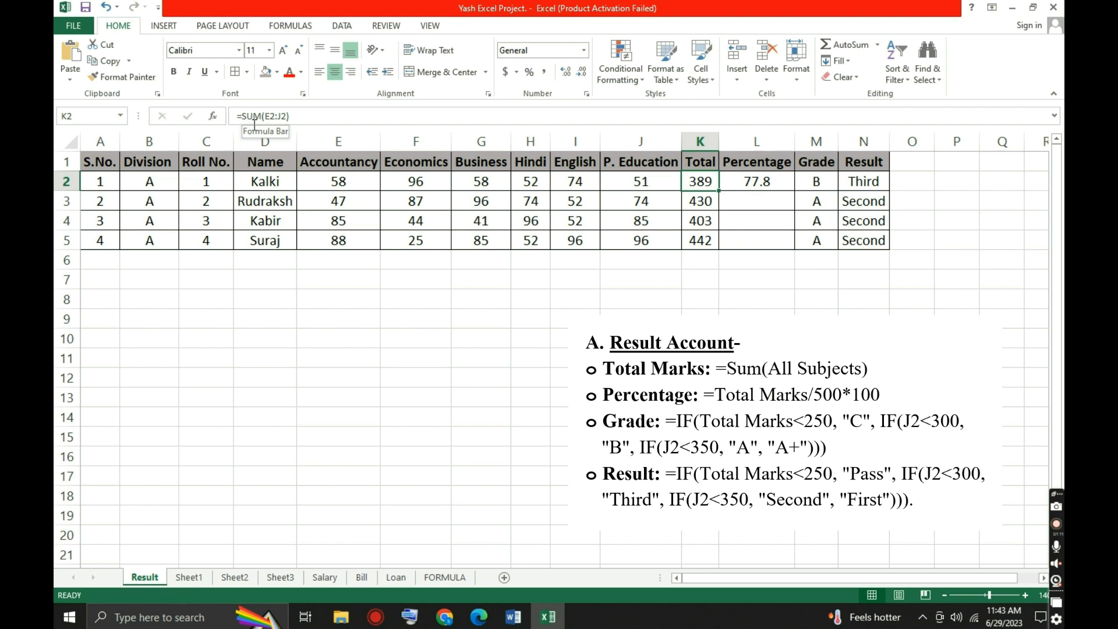
{"action": "left_click", "coordinate": [768, 189]}
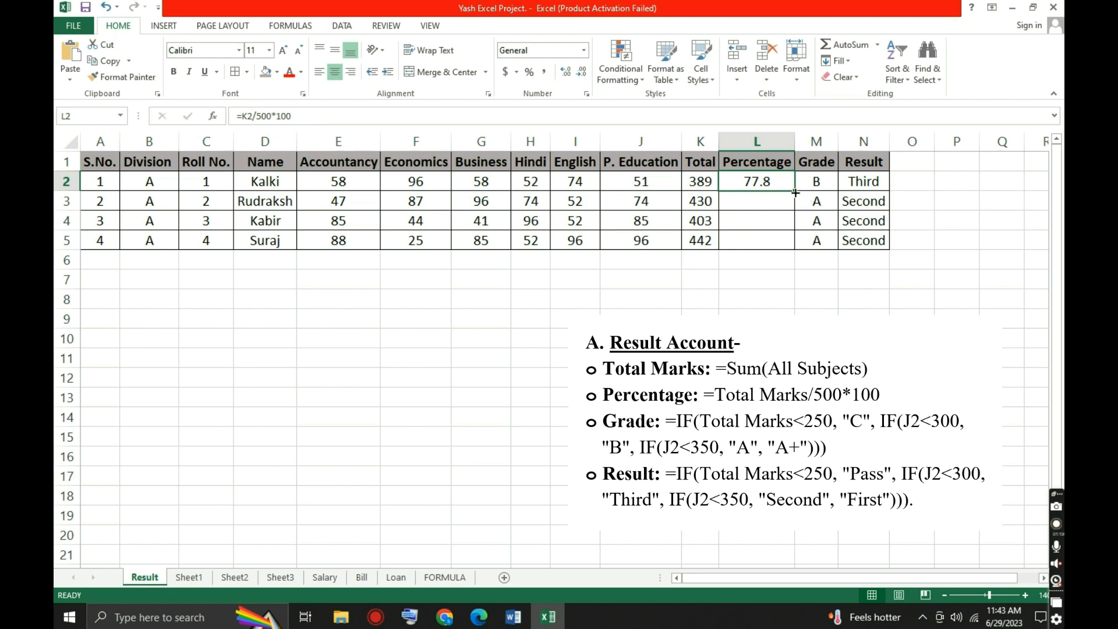
{"action": "left_click_drag", "start_coordinate": [796, 192], "coordinate": [786, 244]}
{"action": "left_click", "coordinate": [753, 240]}
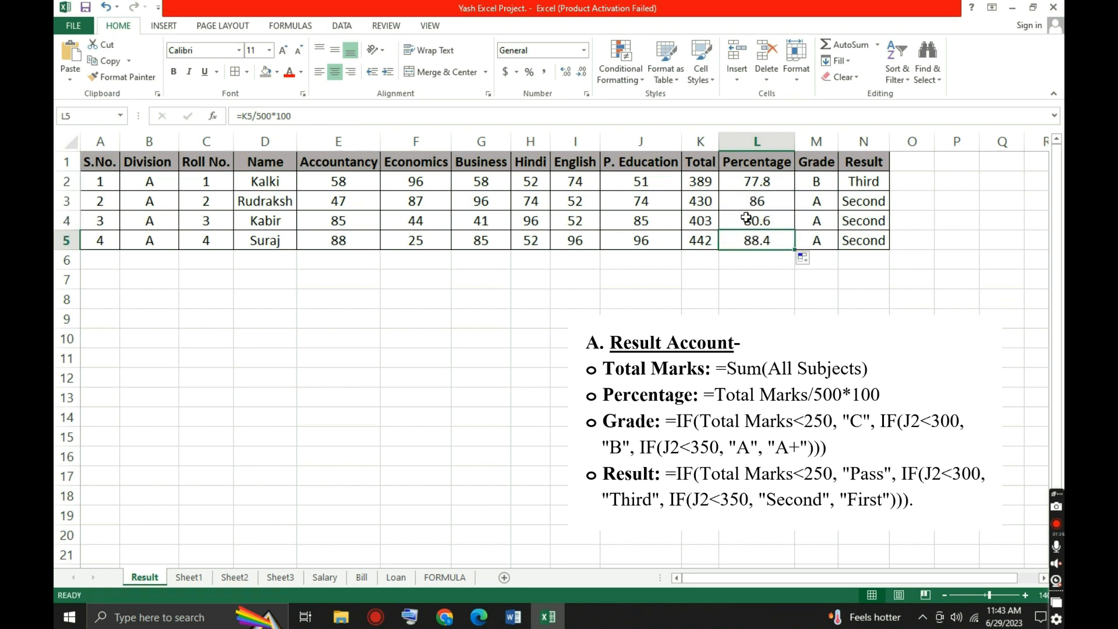
Examine the nested IF formulas behind the first student's Grade in M2 and Result in N2.
{"action": "left_click", "coordinate": [816, 166]}
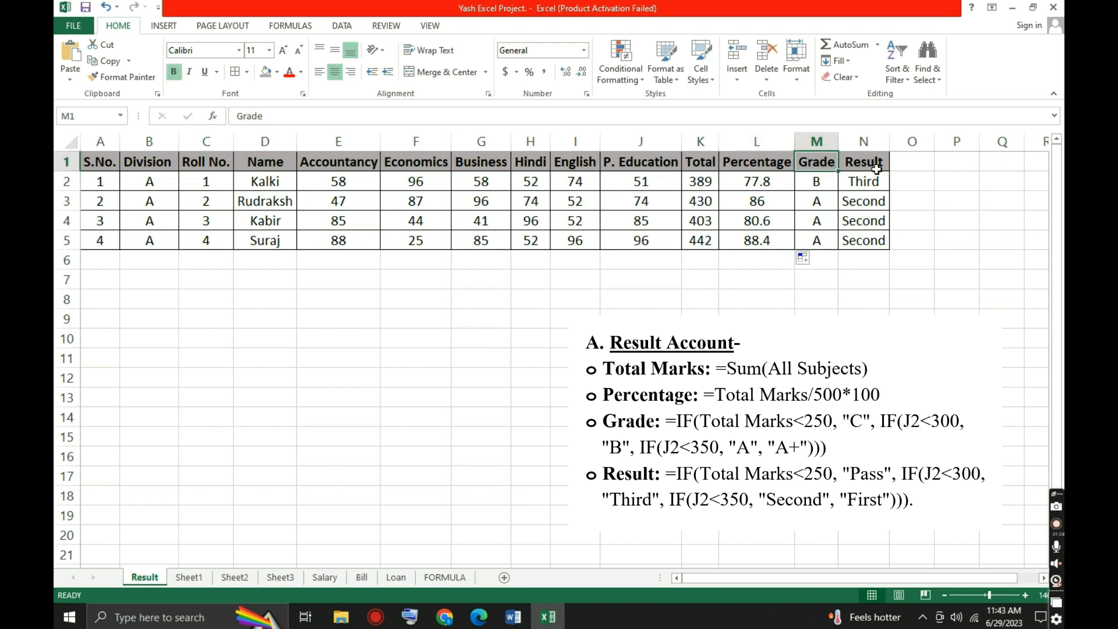
{"action": "left_click", "coordinate": [821, 184]}
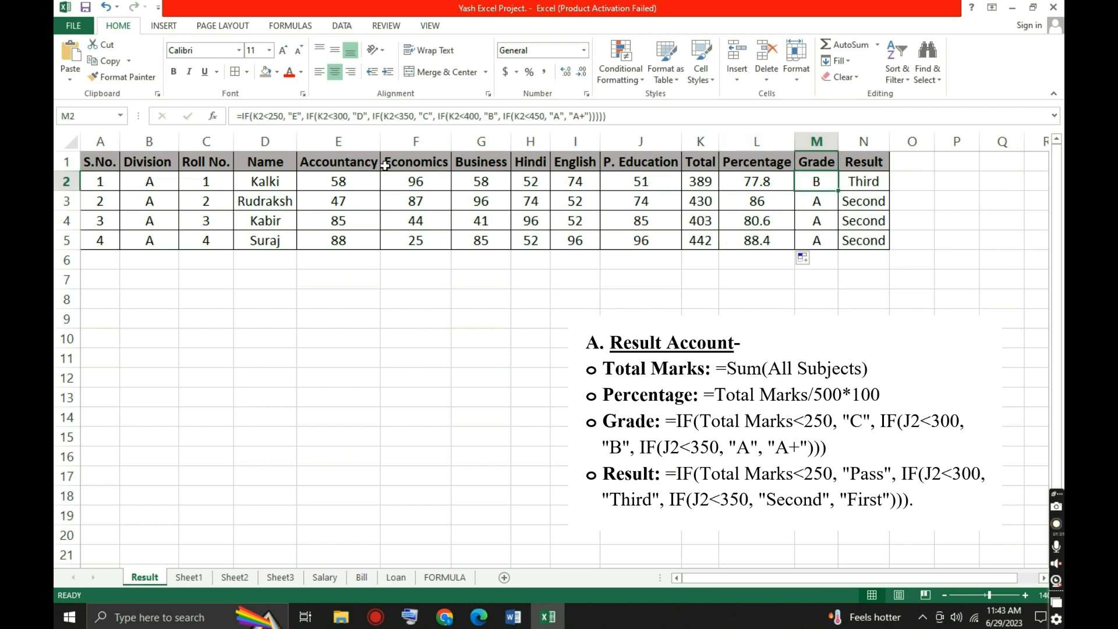
{"action": "key", "text": "Right"}
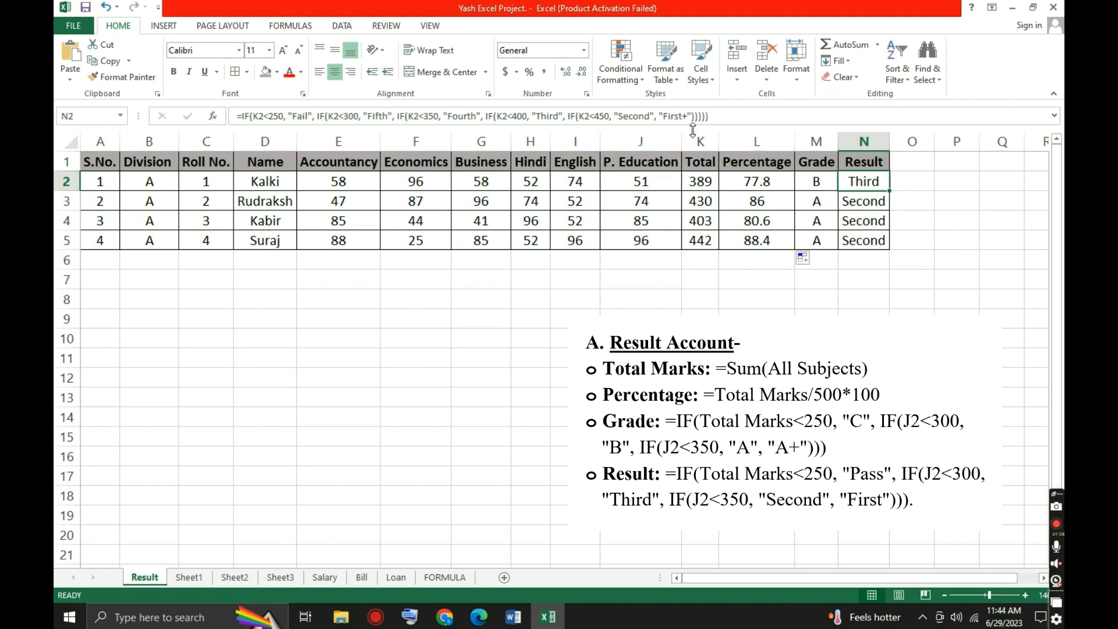
{"action": "left_click", "coordinate": [821, 184]}
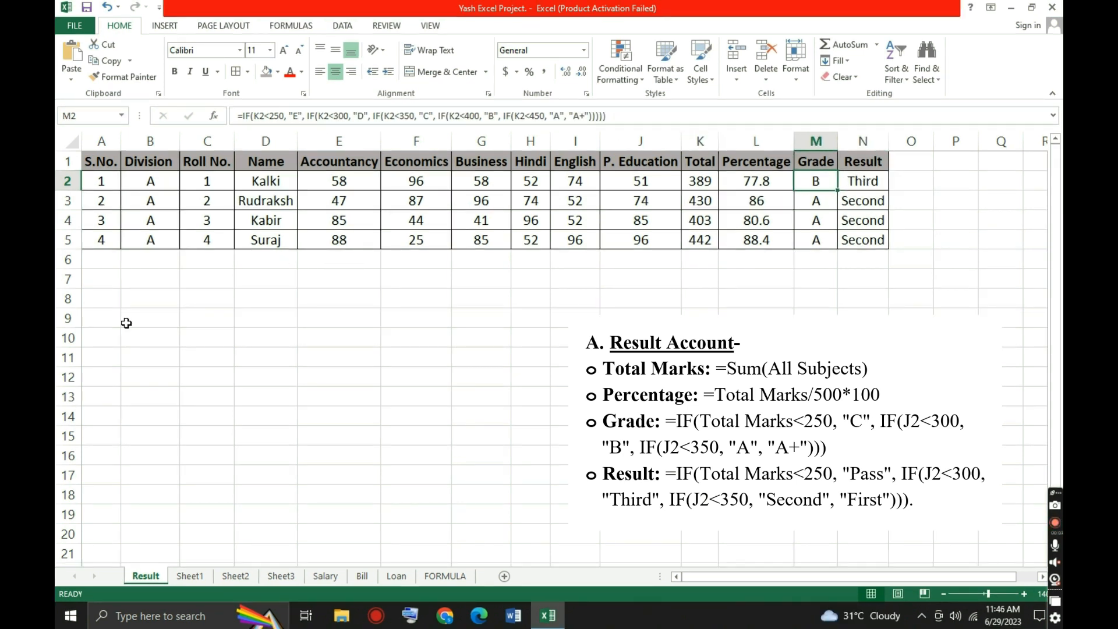
Enter the heading PRINCIPAL in B8, with 250 in B9 and the grade E beside it in C9.
{"action": "left_click", "coordinate": [138, 299]}
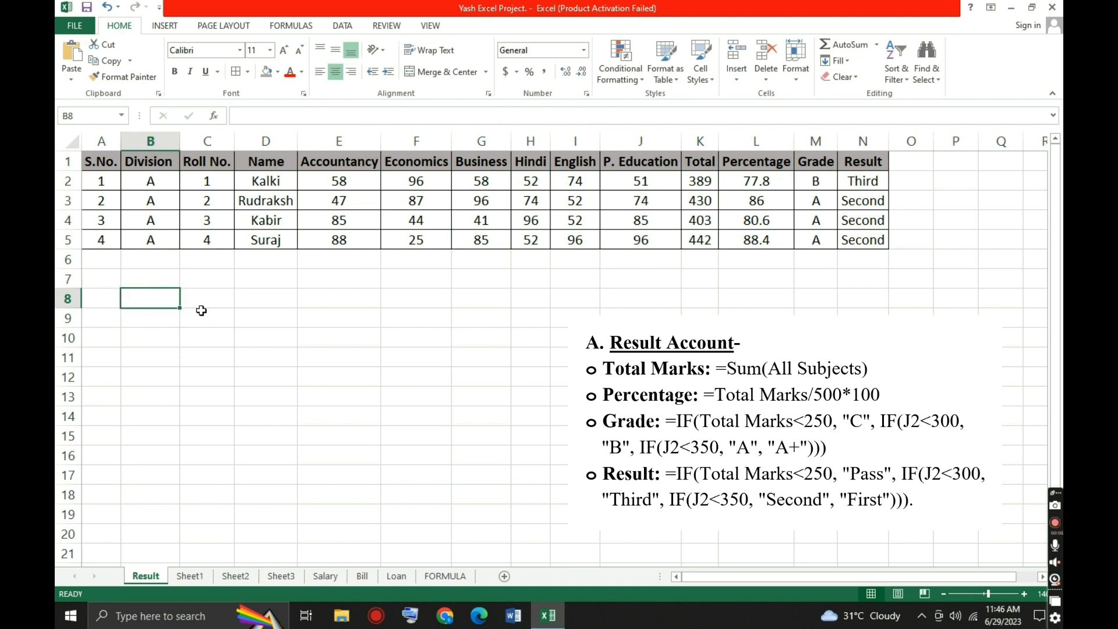
{"action": "type", "text": "PRINCIPAL"}
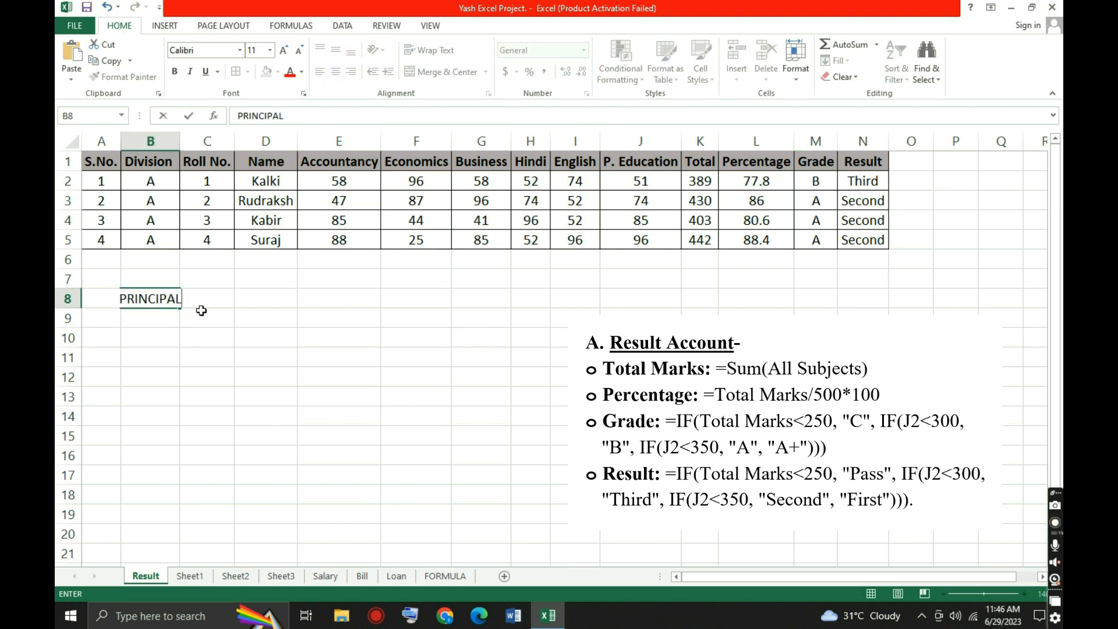
{"action": "left_click", "coordinate": [155, 318]}
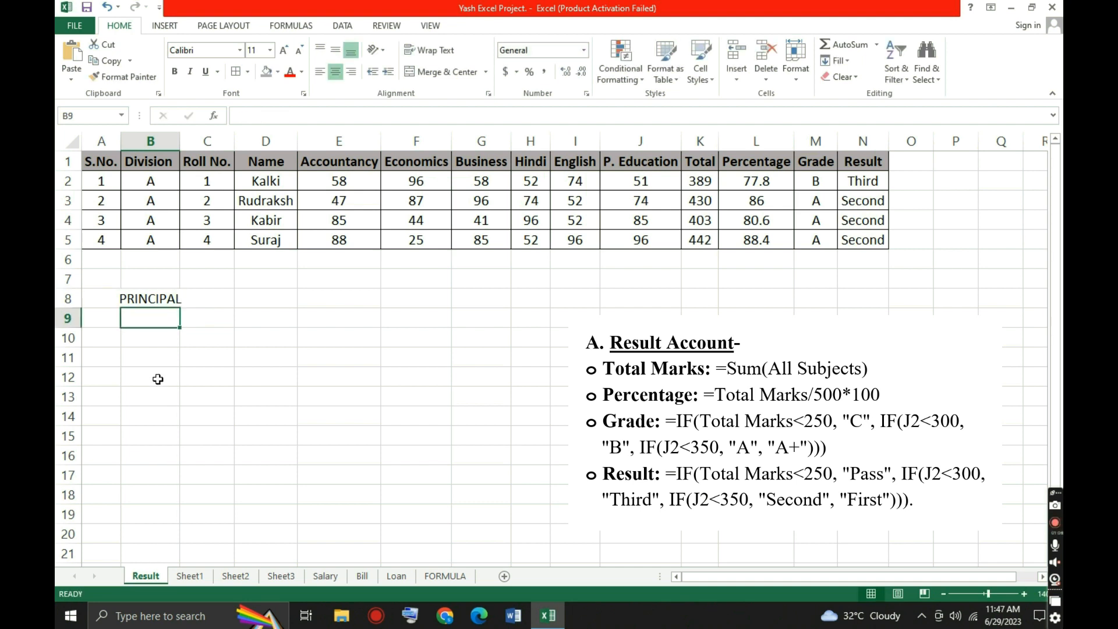
{"action": "type", "text": "250"}
{"action": "key", "text": "Tab"}
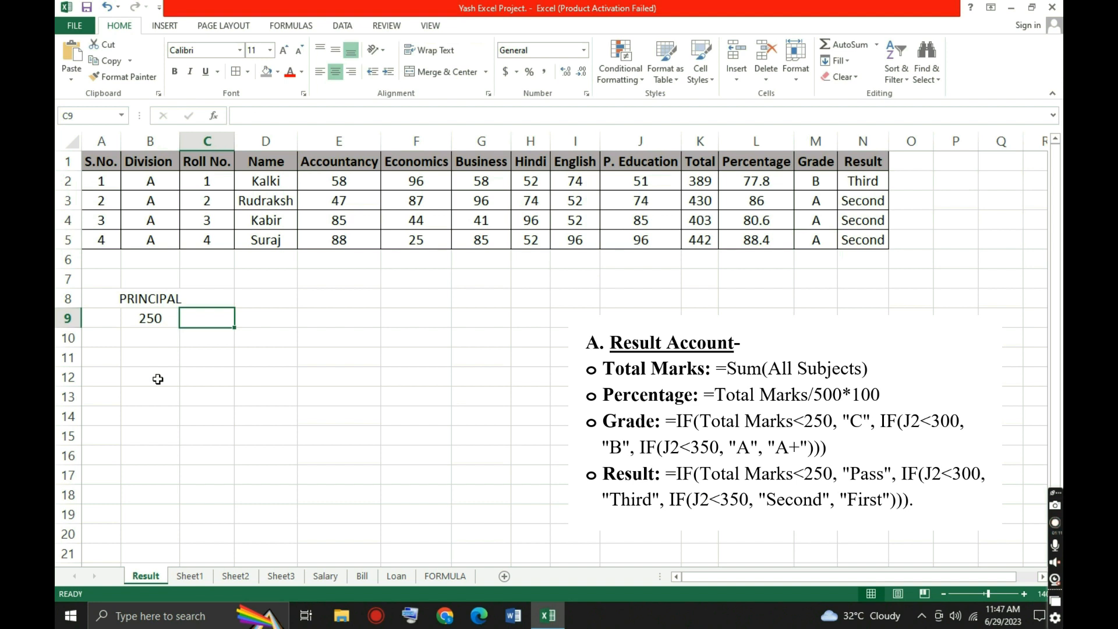
{"action": "type", "text": "E"}
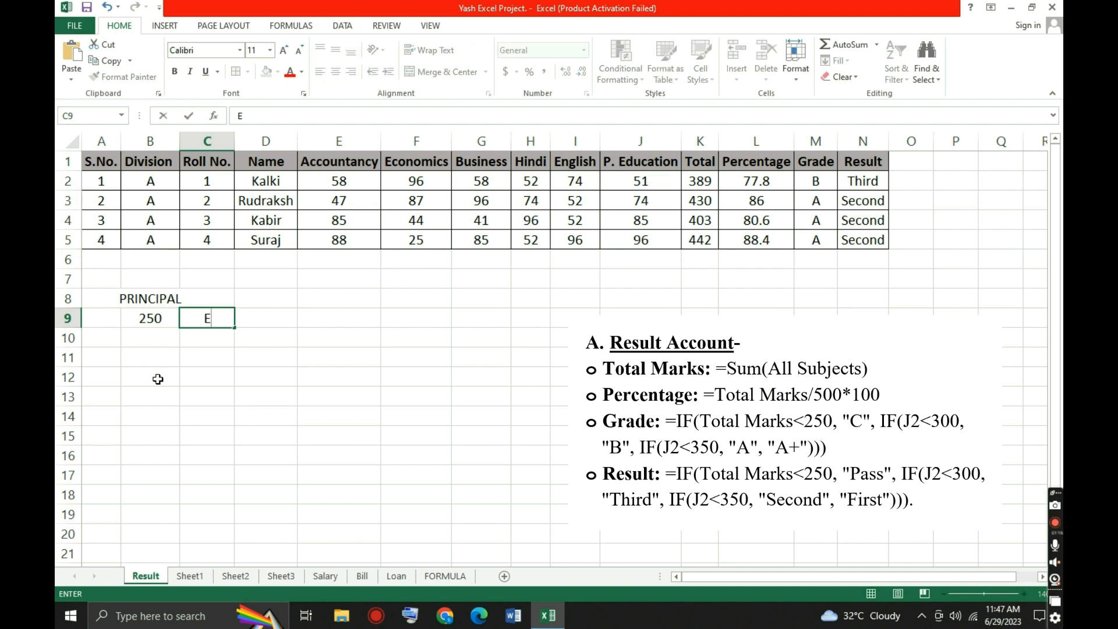
List the remaining mark thresholds 300, 350, 400, 450 and 450+ in B10 to B14.
{"action": "key", "text": "Left"}
{"action": "key", "text": "Down"}
{"action": "type", "text": "300"}
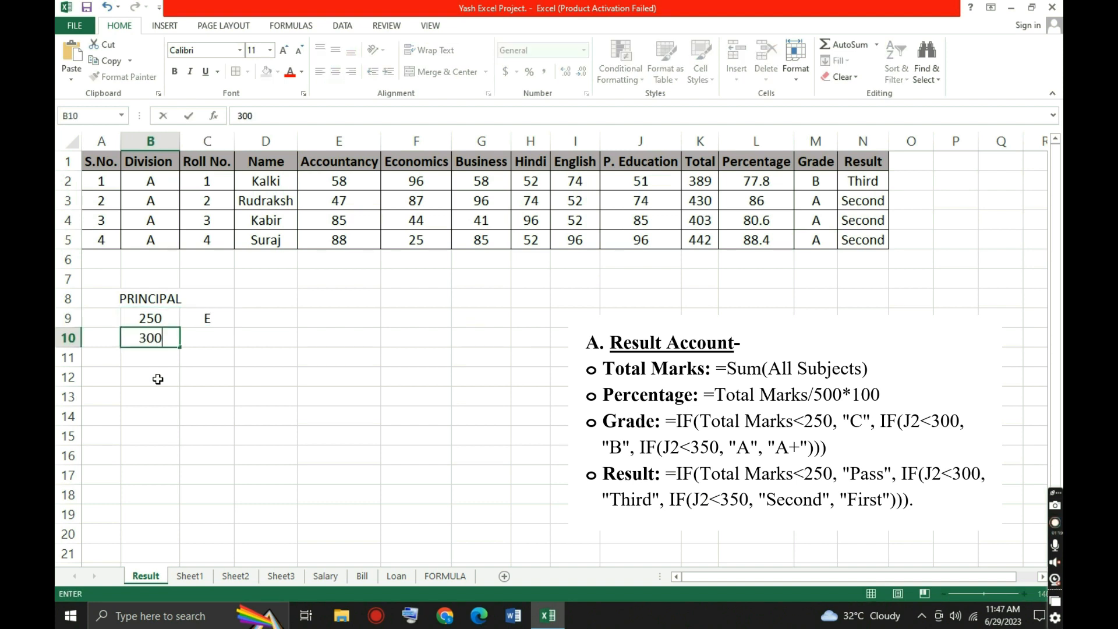
{"action": "key", "text": "Return"}
{"action": "type", "text": "350"}
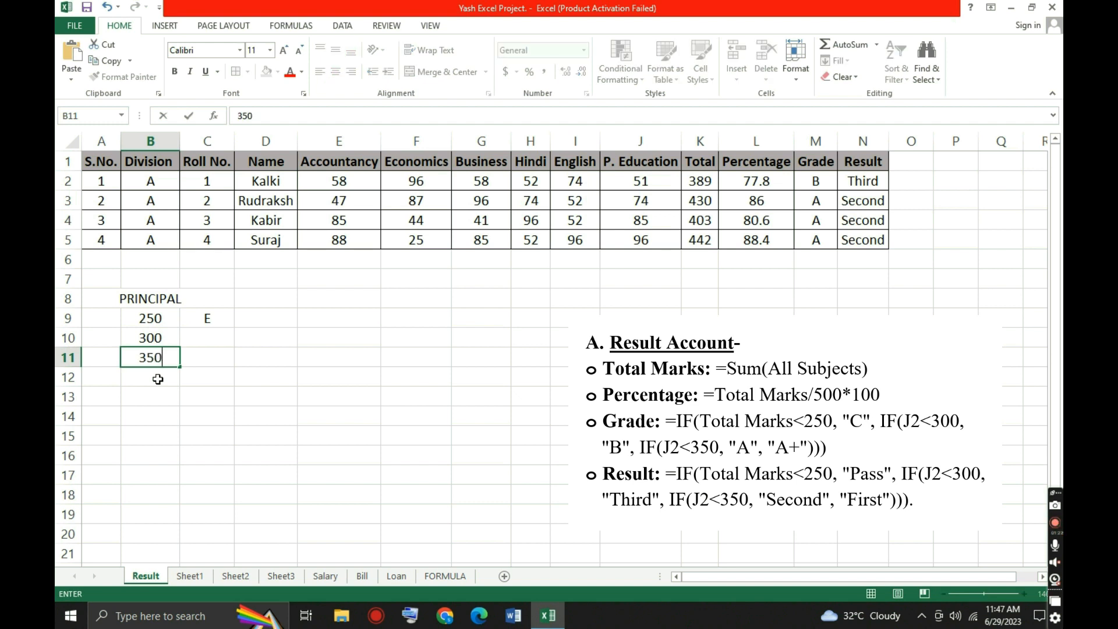
{"action": "key", "text": "Return"}
{"action": "type", "text": "400"}
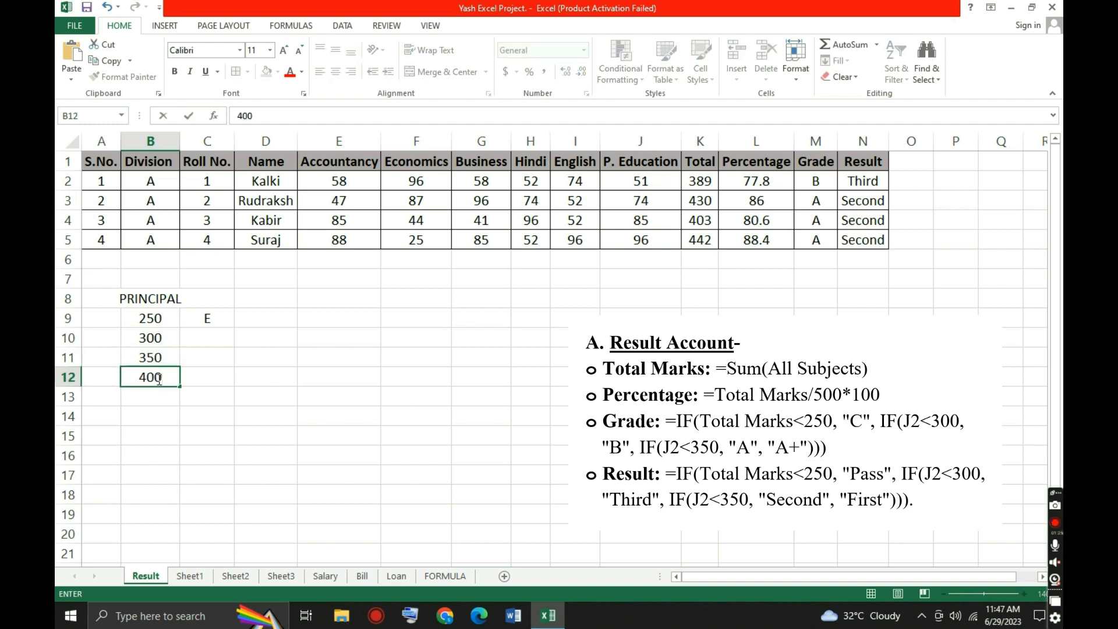
{"action": "key", "text": "Return"}
{"action": "type", "text": "450"}
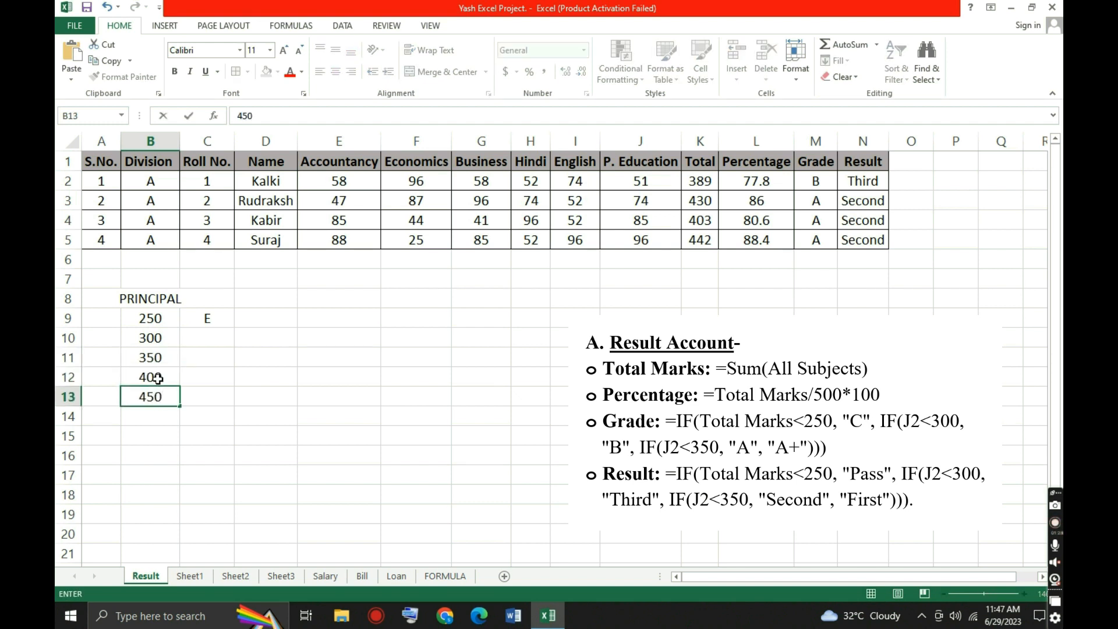
{"action": "key", "text": "Return"}
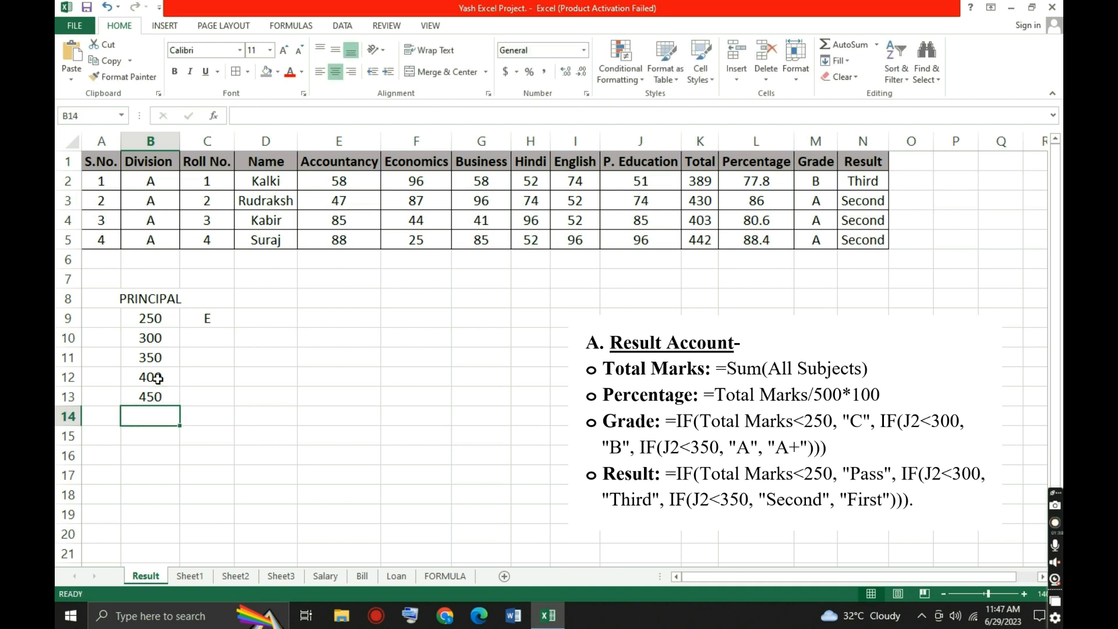
{"action": "type", "text": "450"}
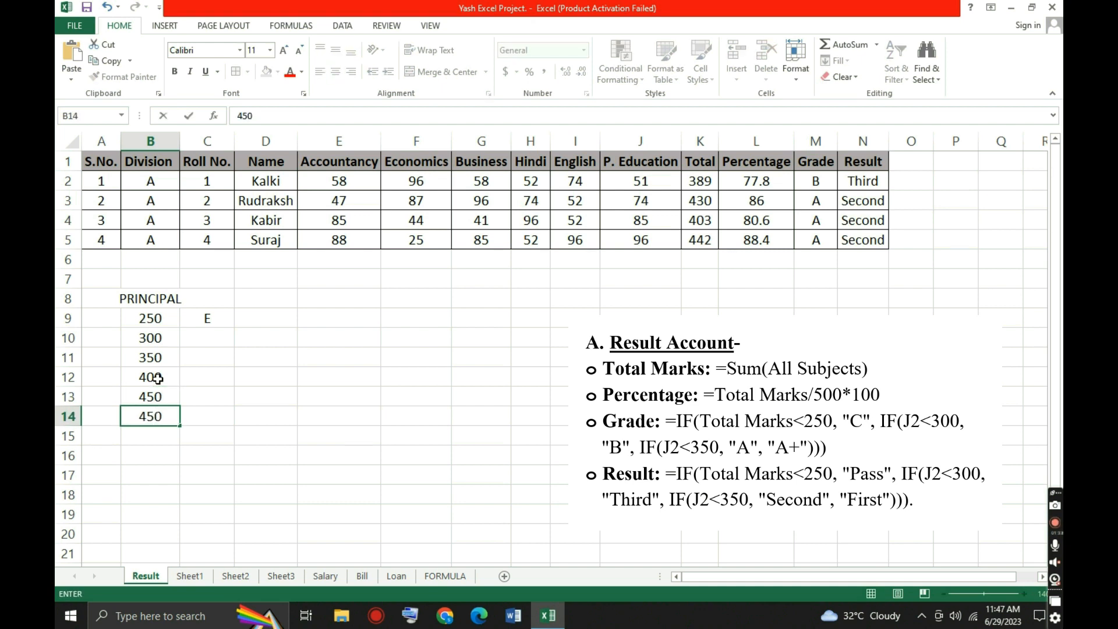
{"action": "type", "text": "+"}
{"action": "key", "text": "Return"}
Enter the grades D, C, B, A and A+ in C10 to C14 beside their thresholds.
{"action": "left_click", "coordinate": [198, 320]}
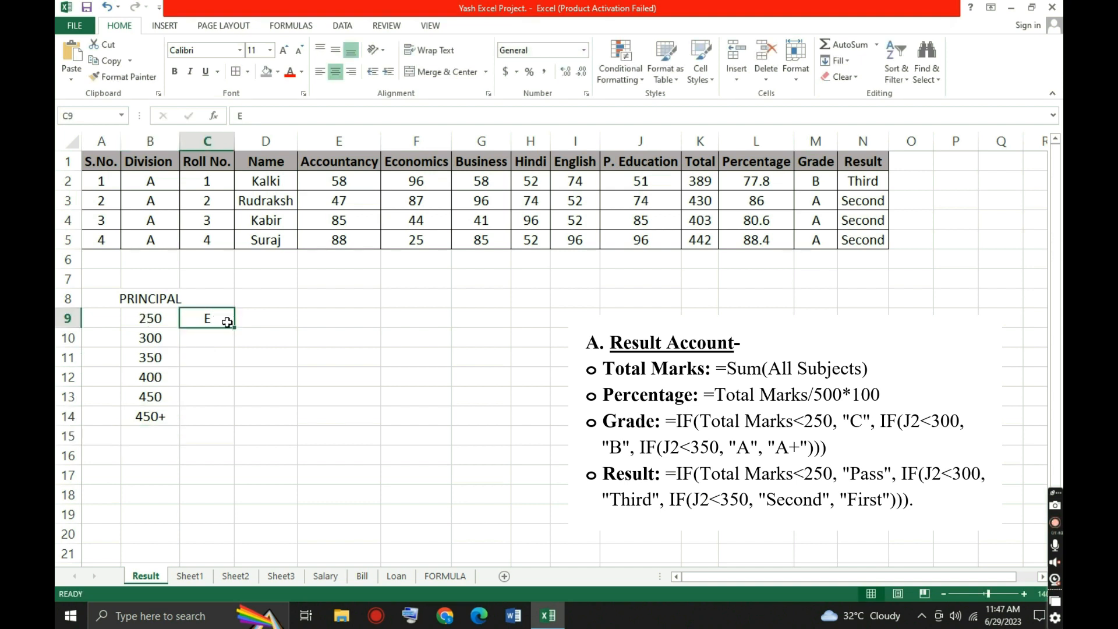
{"action": "left_click", "coordinate": [207, 337]}
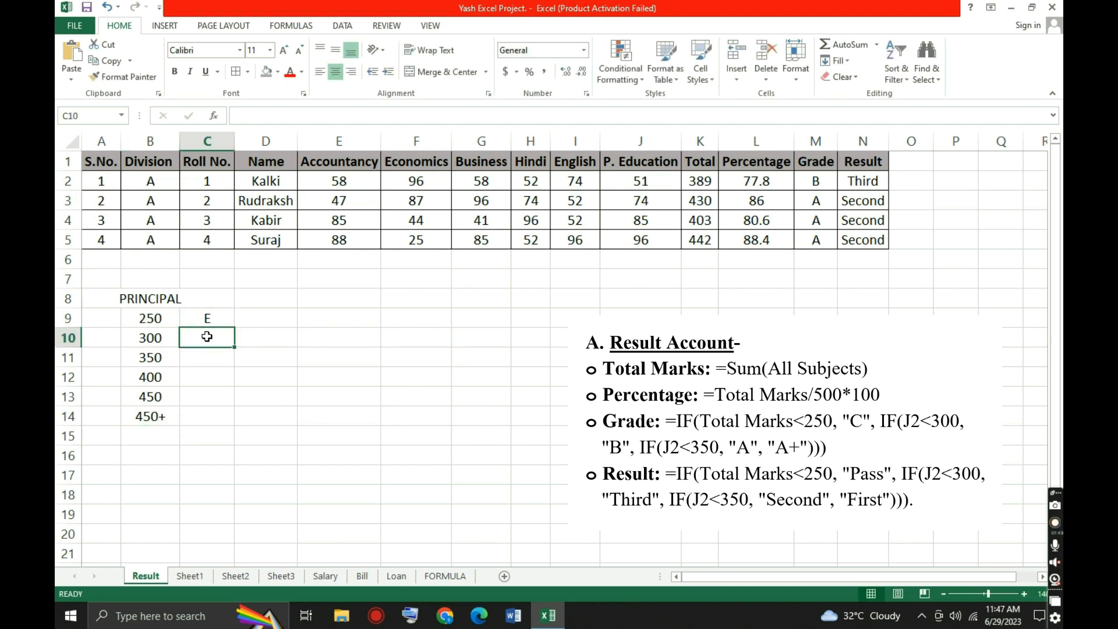
{"action": "type", "text": "D"}
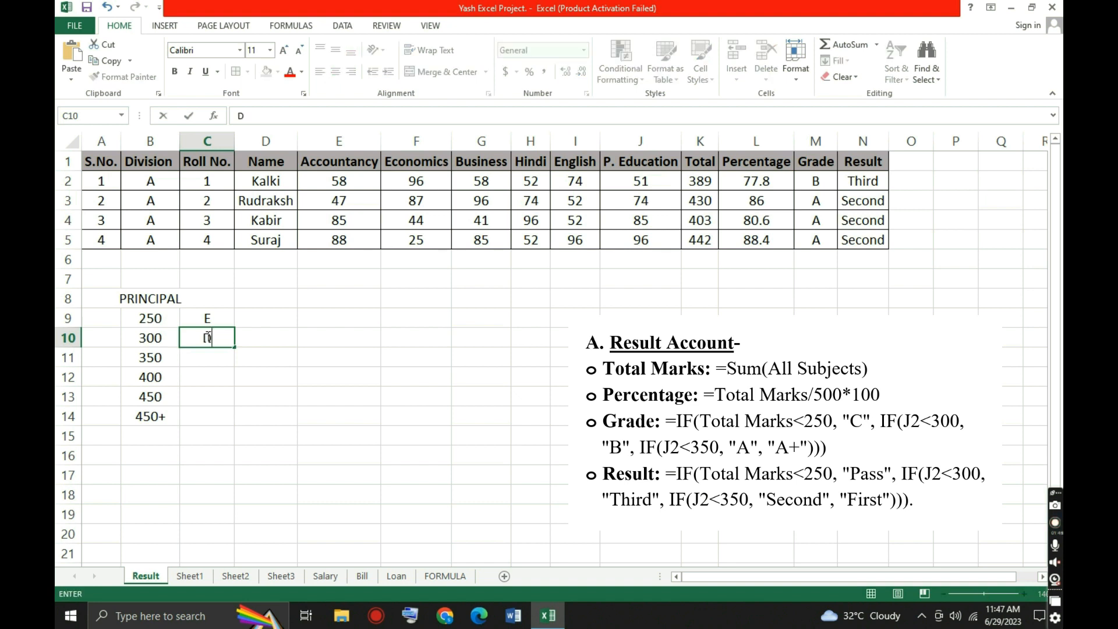
{"action": "key", "text": "Return"}
{"action": "key", "text": "Return"}
{"action": "type", "text": "B"}
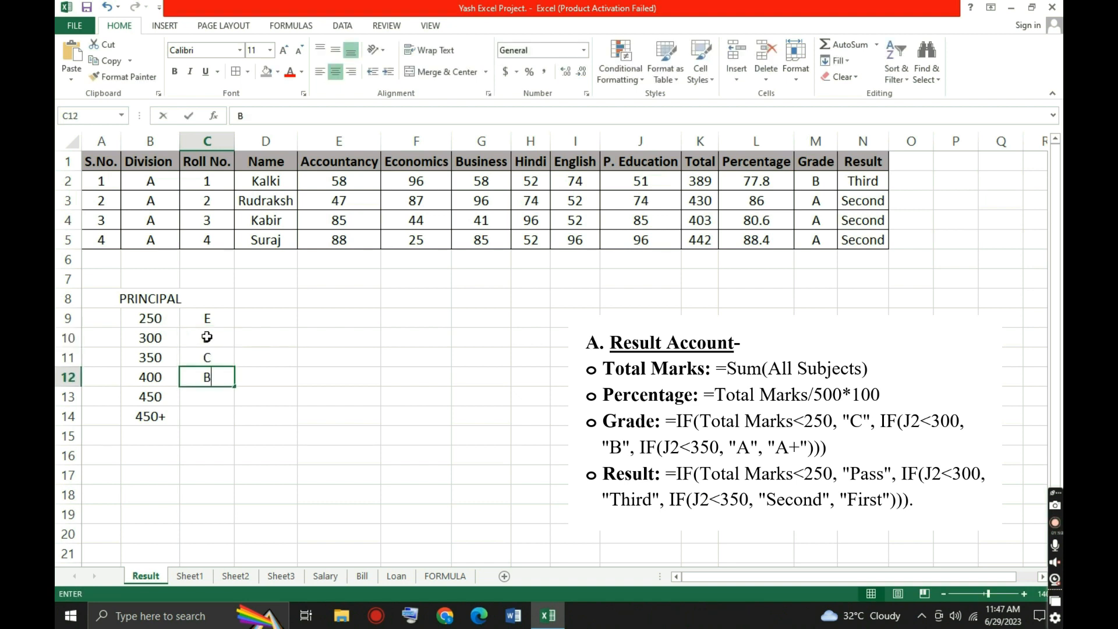
{"action": "key", "text": "Return"}
{"action": "type", "text": "A"}
{"action": "key", "text": "Return"}
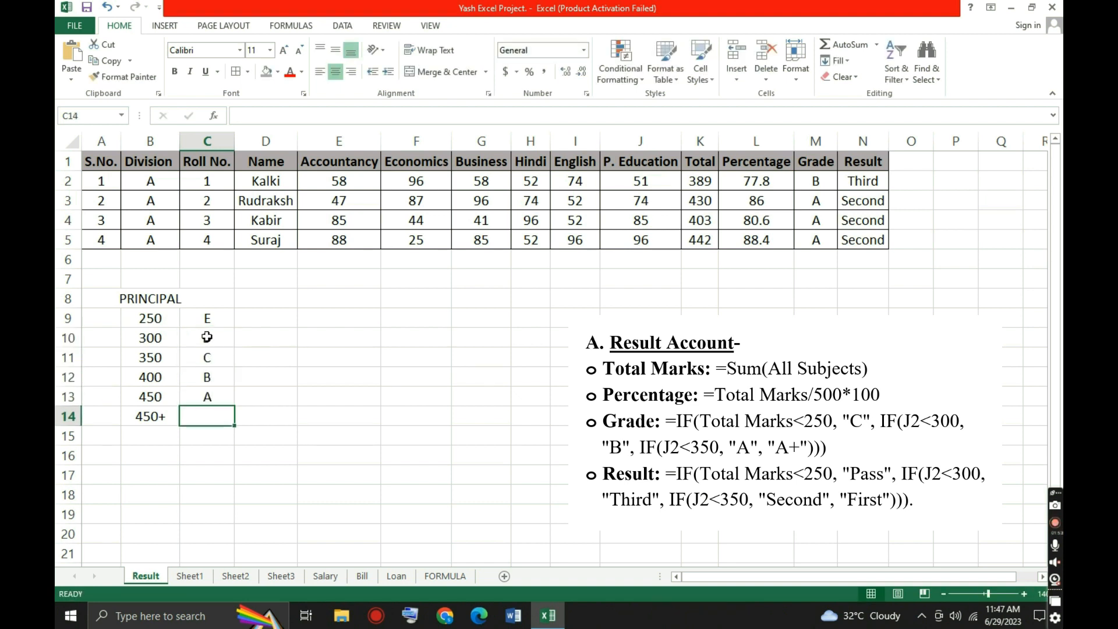
{"action": "type", "text": "A+"}
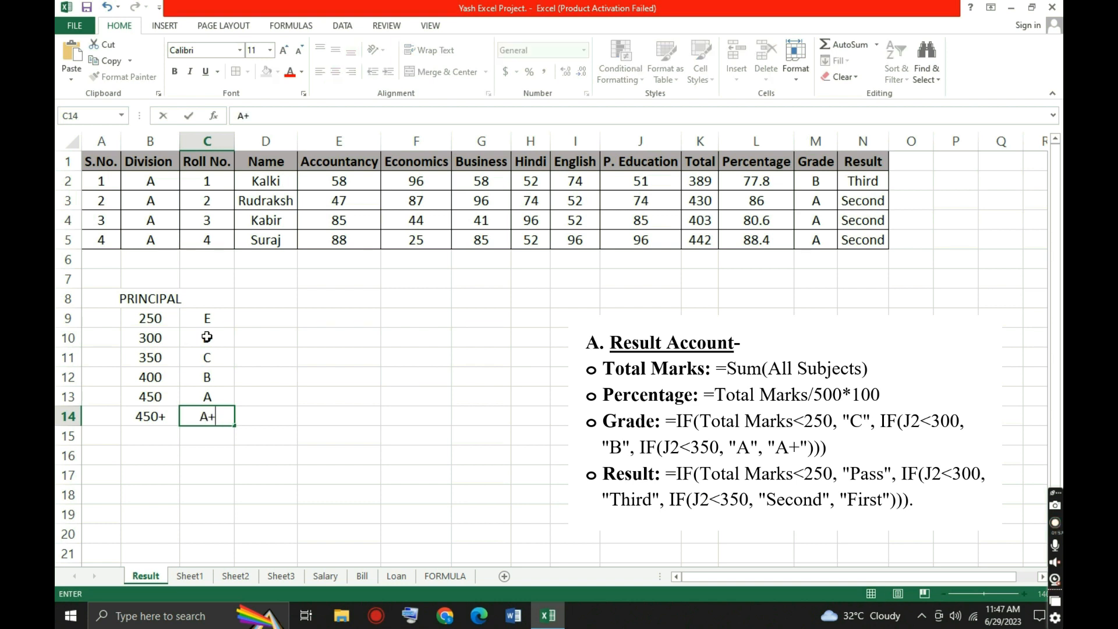
{"action": "key", "text": "Return"}
Merge and center the PRINCIPAL heading across B8:C8, and apply borders to all cells of B8:C14.
{"action": "left_click_drag", "start_coordinate": [154, 299], "coordinate": [210, 298]}
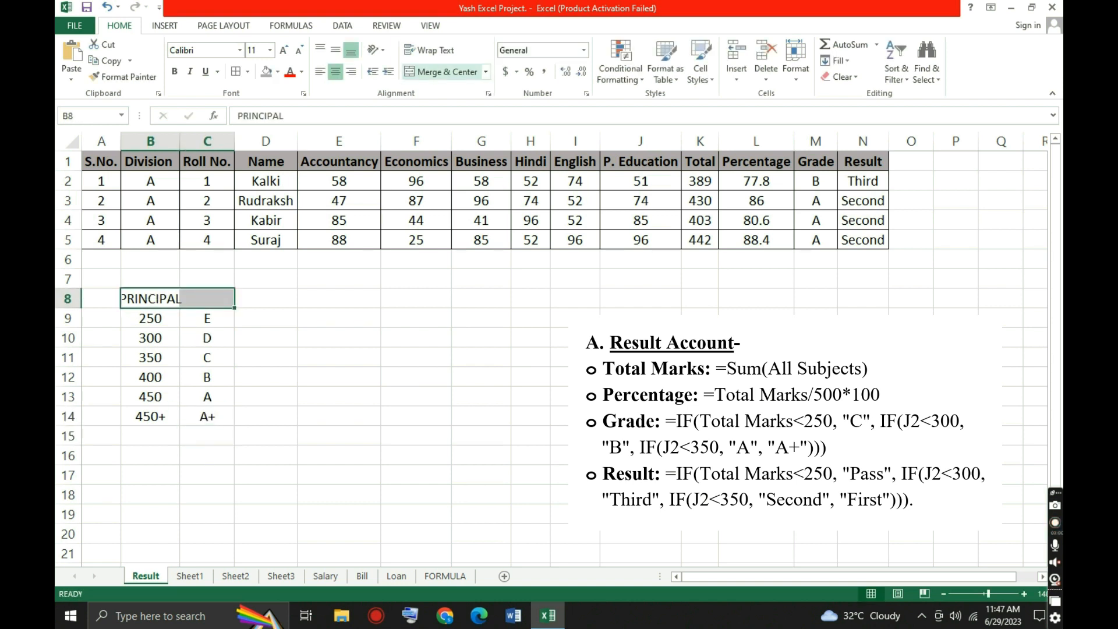
{"action": "left_click", "coordinate": [446, 71]}
{"action": "left_click_drag", "start_coordinate": [141, 299], "coordinate": [140, 416]}
{"action": "left_click", "coordinate": [236, 71]}
Enter the heading GRADE in D8 and start an IF formula in D9.
{"action": "left_click", "coordinate": [285, 302]}
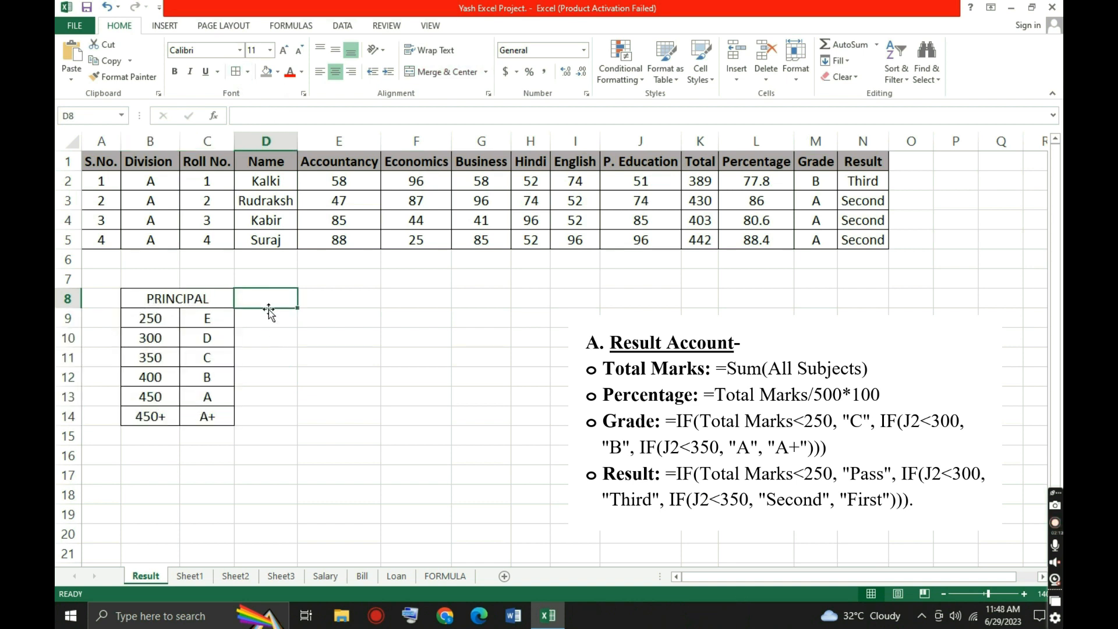
{"action": "type", "text": "GRADE"}
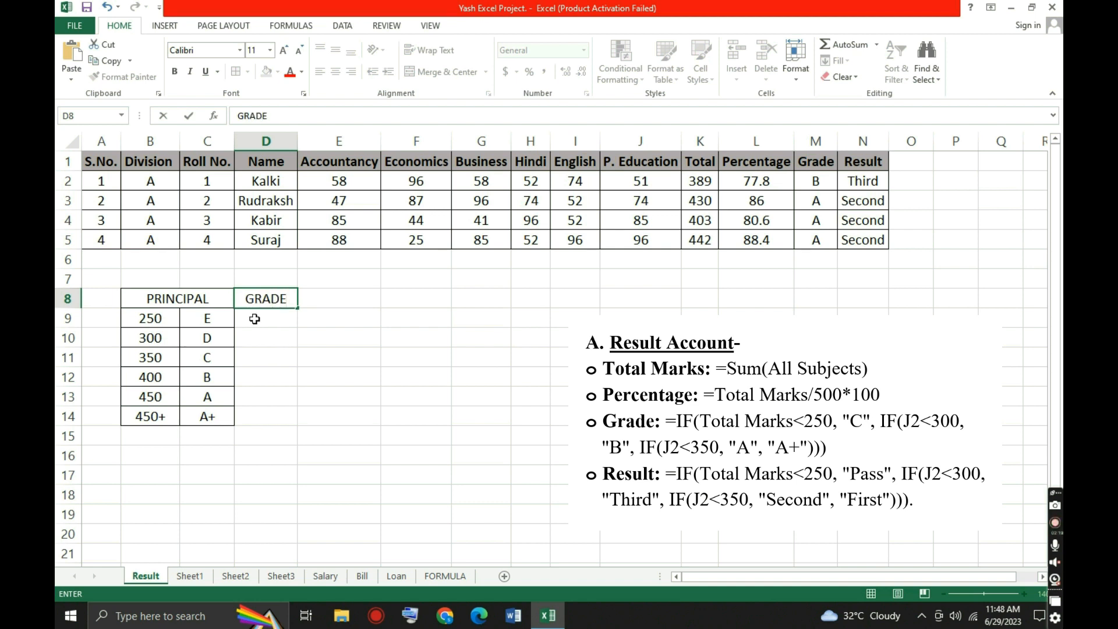
{"action": "left_click", "coordinate": [255, 318]}
{"action": "type", "text": "="}
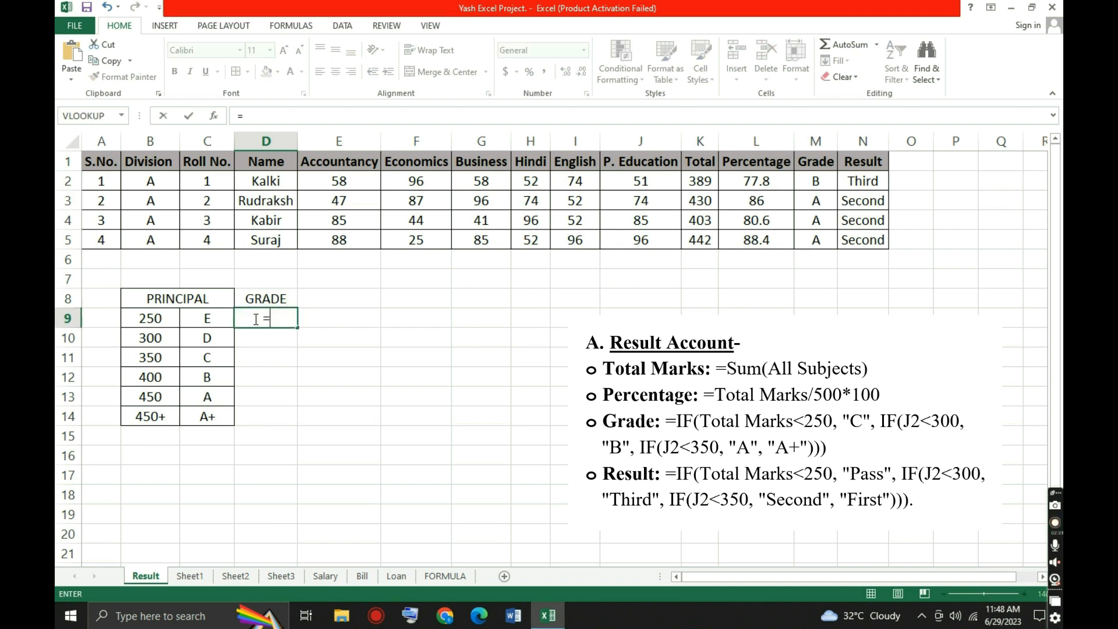
{"action": "type", "text": "IF"}
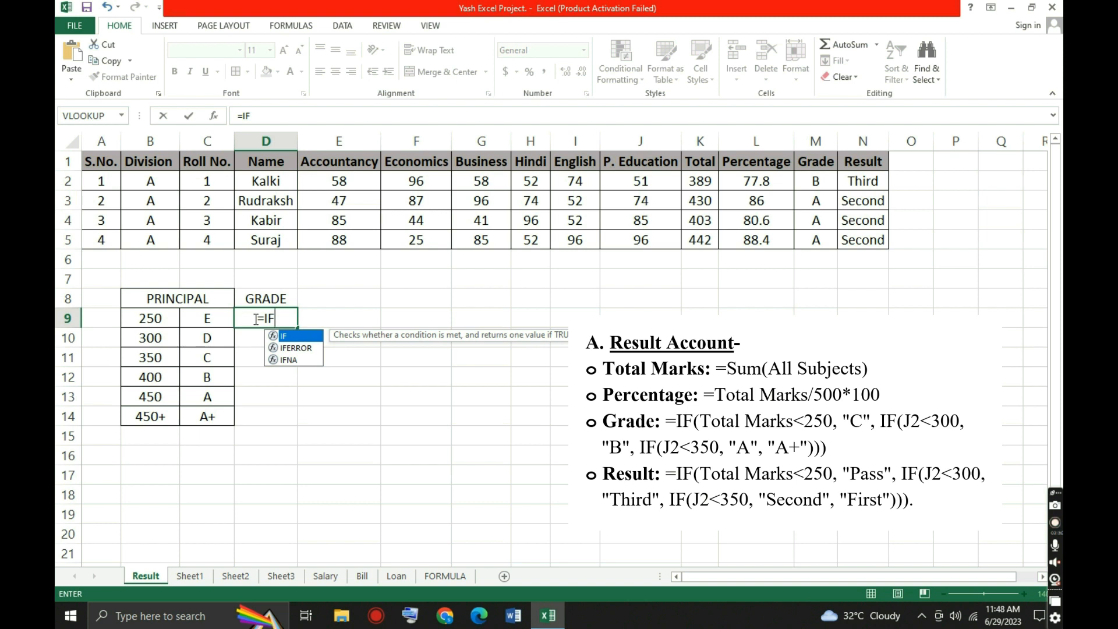
{"action": "type", "text": "("}
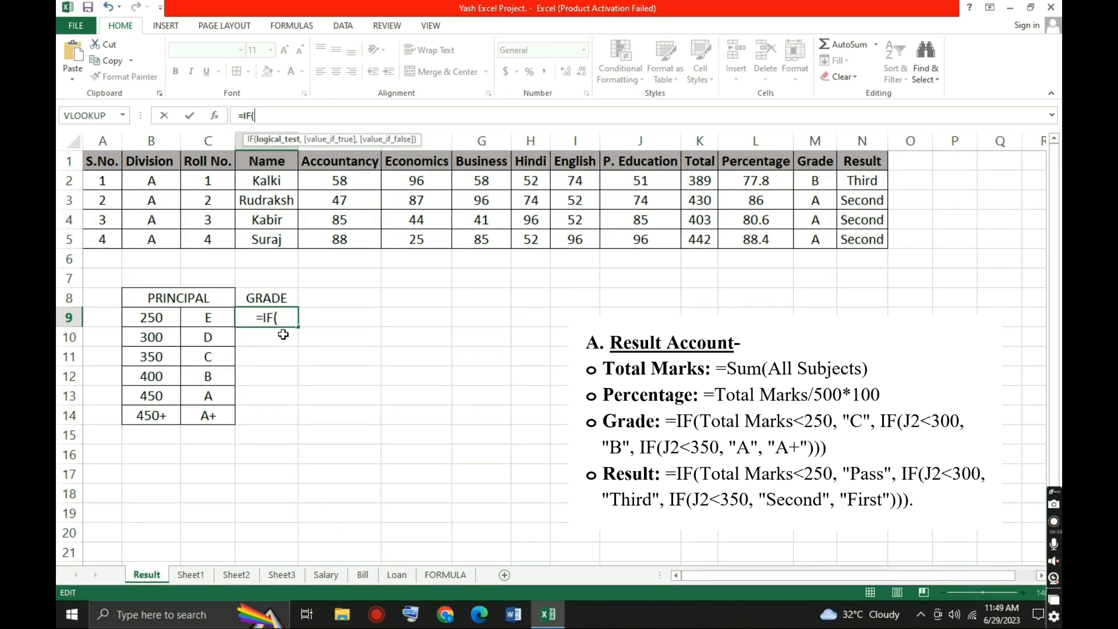
Add the condition K2<250 with the result "E" to the IF formula in D9, ending with a comma.
{"action": "left_click", "coordinate": [704, 181]}
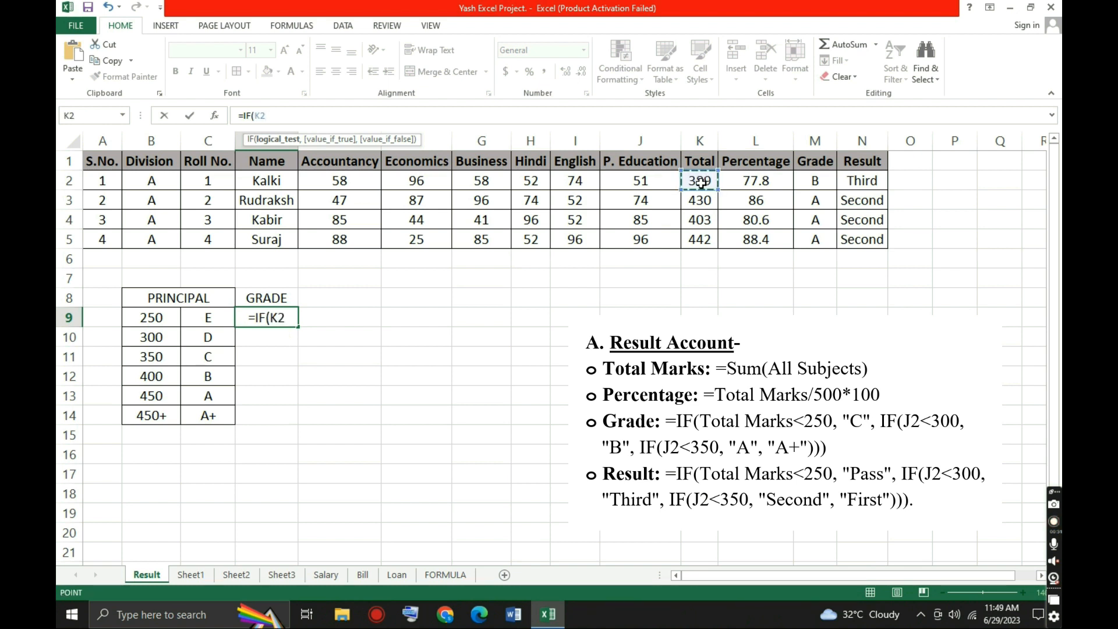
{"action": "type", "text": "<250"}
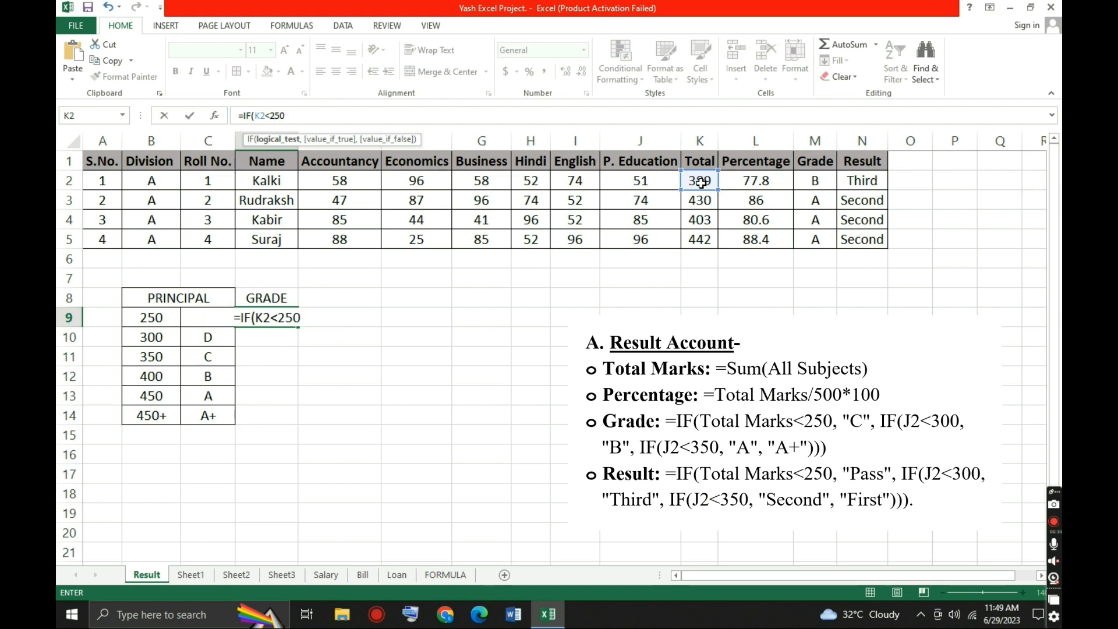
{"action": "type", "text": ","}
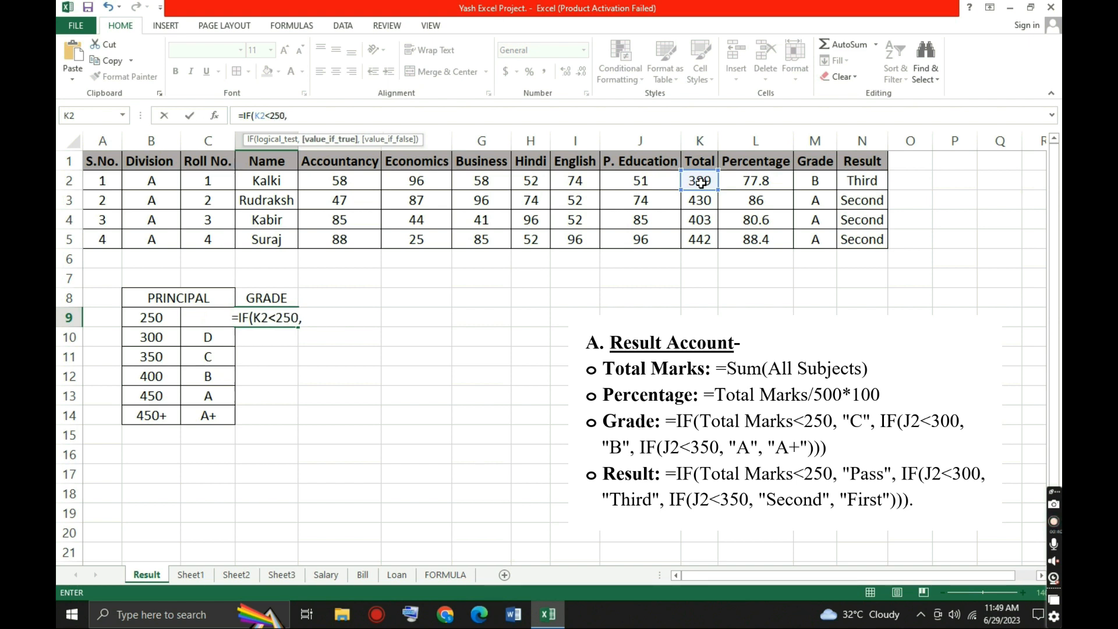
{"action": "type", "text": "\""}
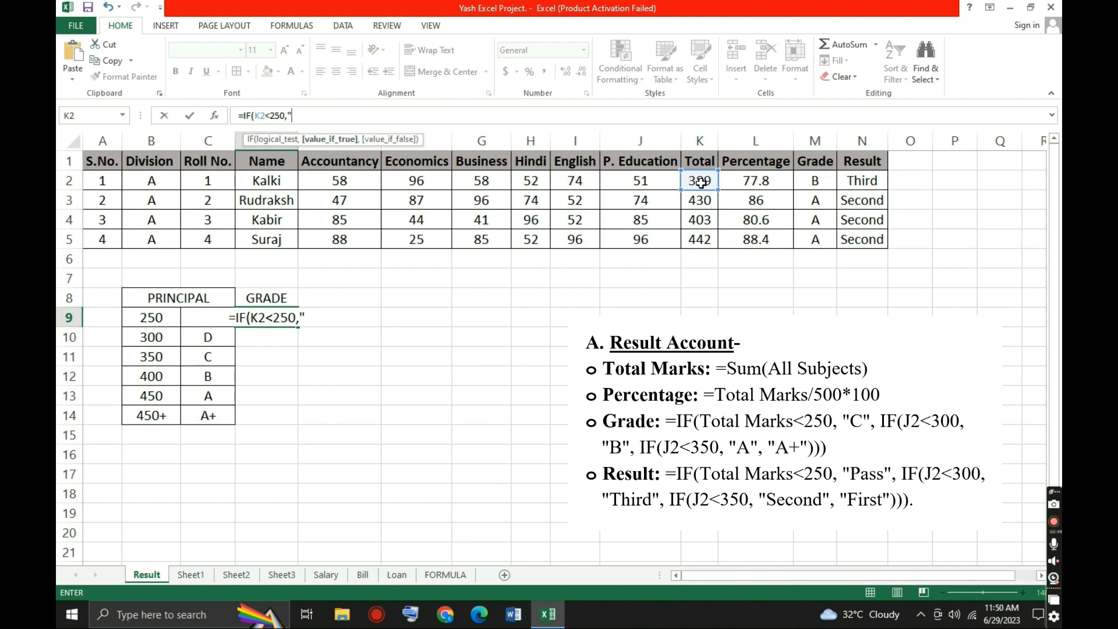
{"action": "type", "text": "E"}
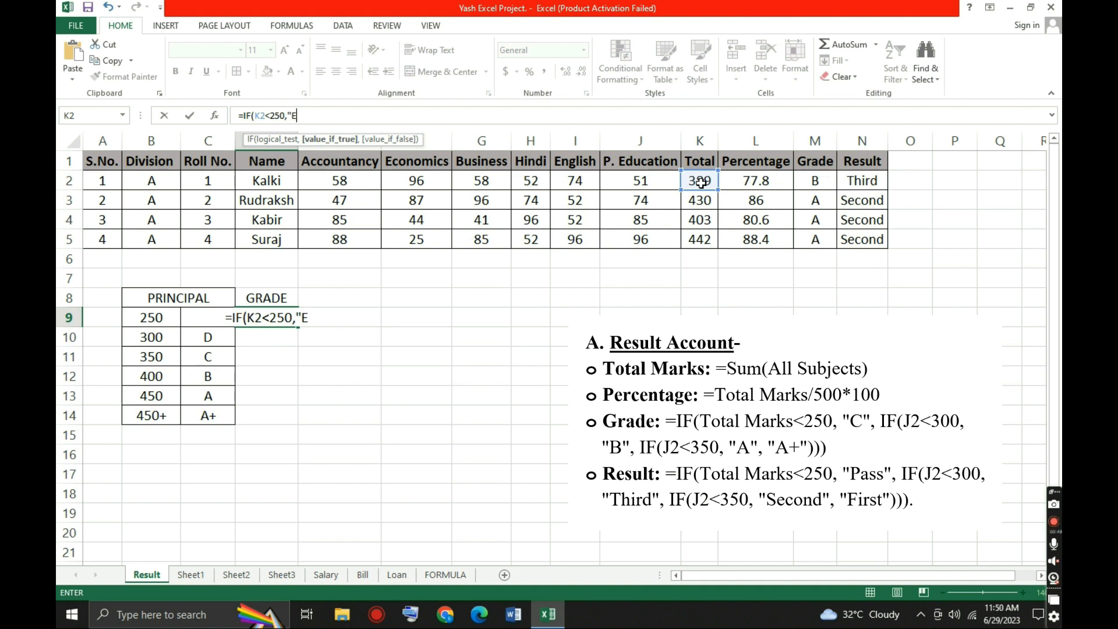
{"action": "type", "text": "\""}
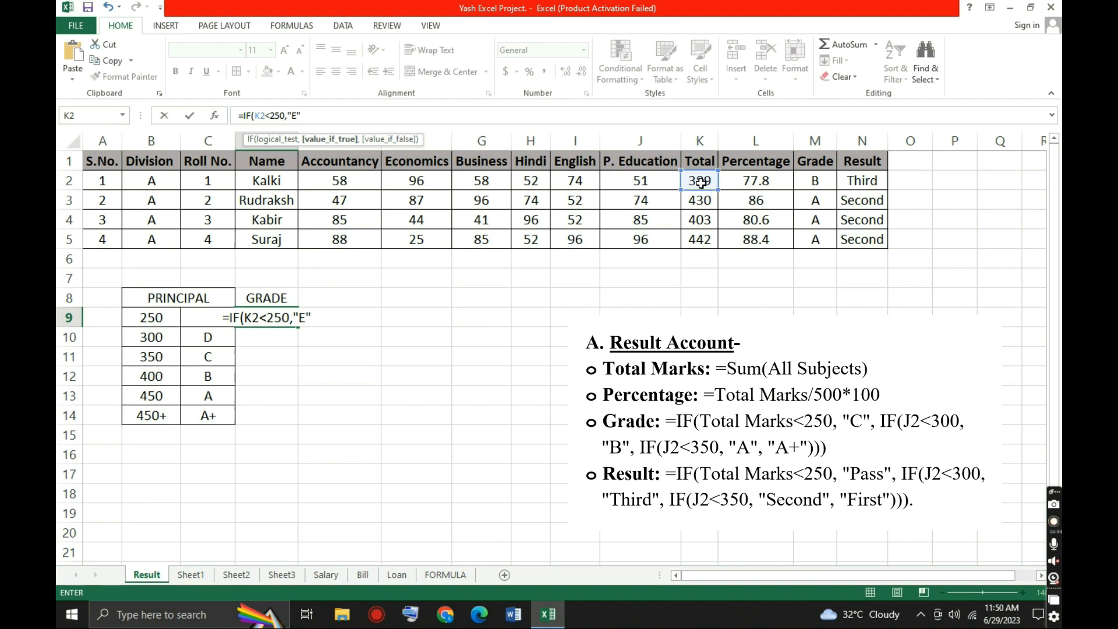
{"action": "type", "text": ","}
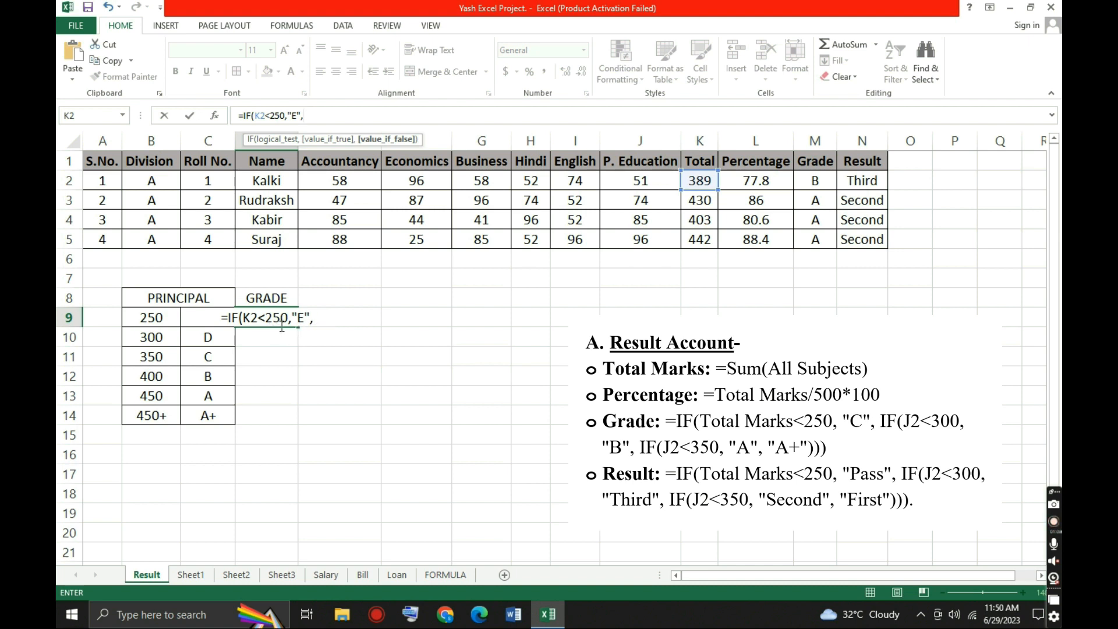
Copy the IF(K2<250,"E", part of the D9 formula and paste it at the formula's end as a nested IF.
{"action": "left_click", "coordinate": [326, 317]}
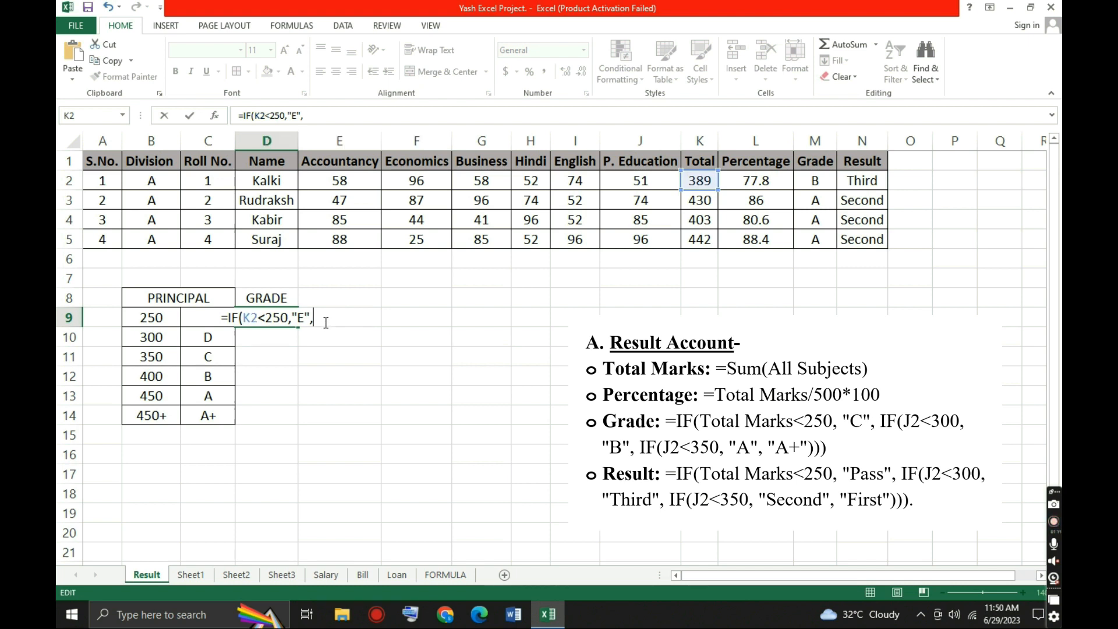
{"action": "left_click", "coordinate": [314, 111]}
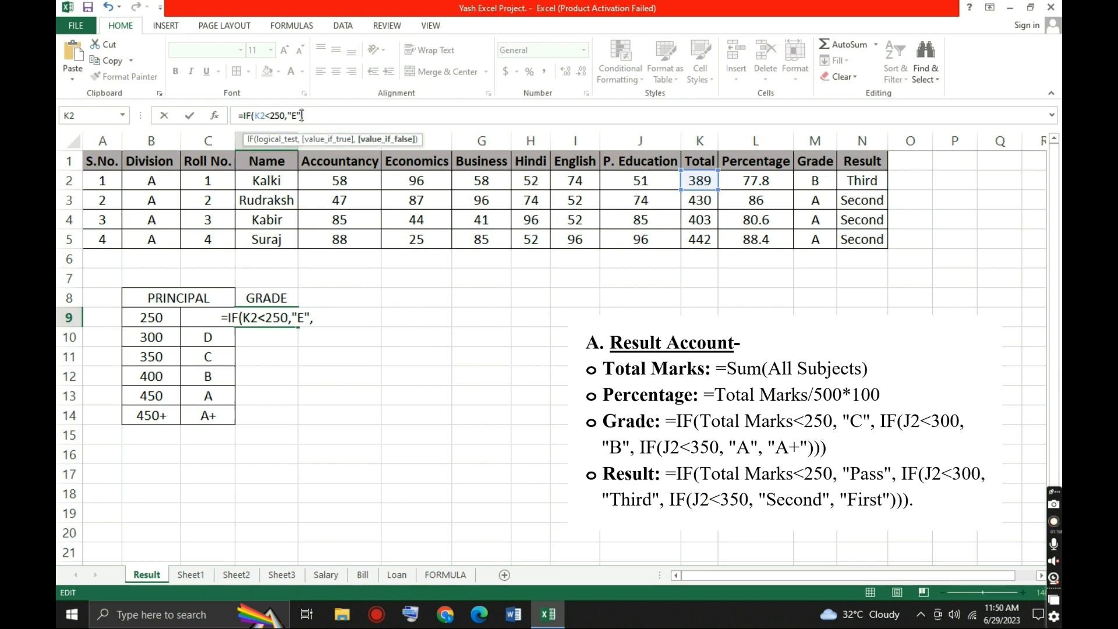
{"action": "left_click_drag", "start_coordinate": [302, 115], "coordinate": [245, 115]}
{"action": "key", "text": "ctrl+c"}
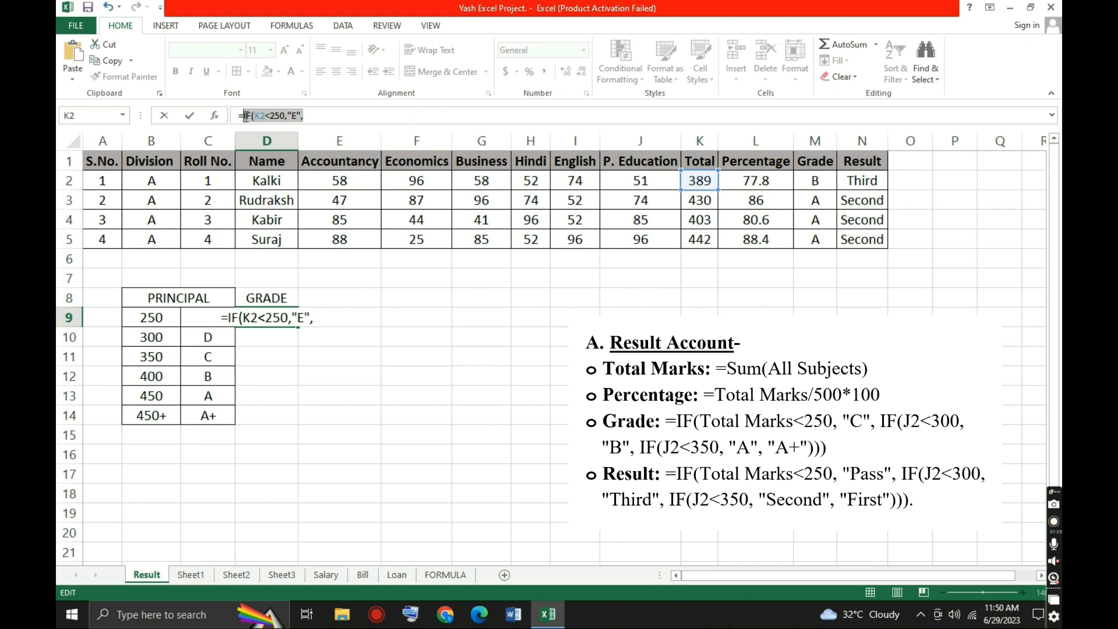
{"action": "left_click", "coordinate": [320, 116]}
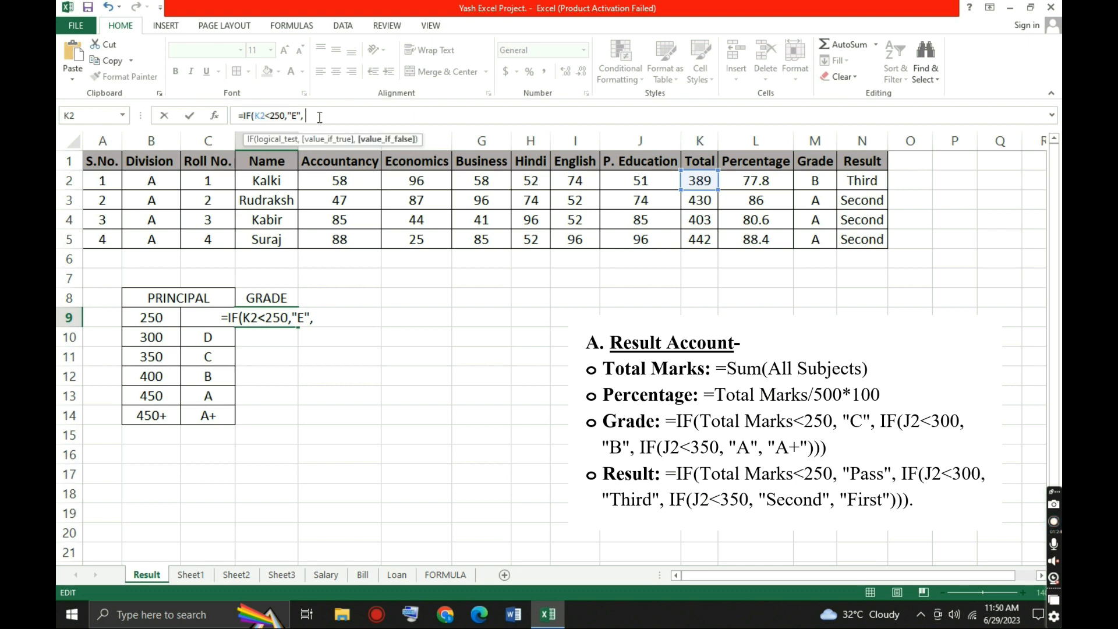
{"action": "key", "text": "ctrl+v"}
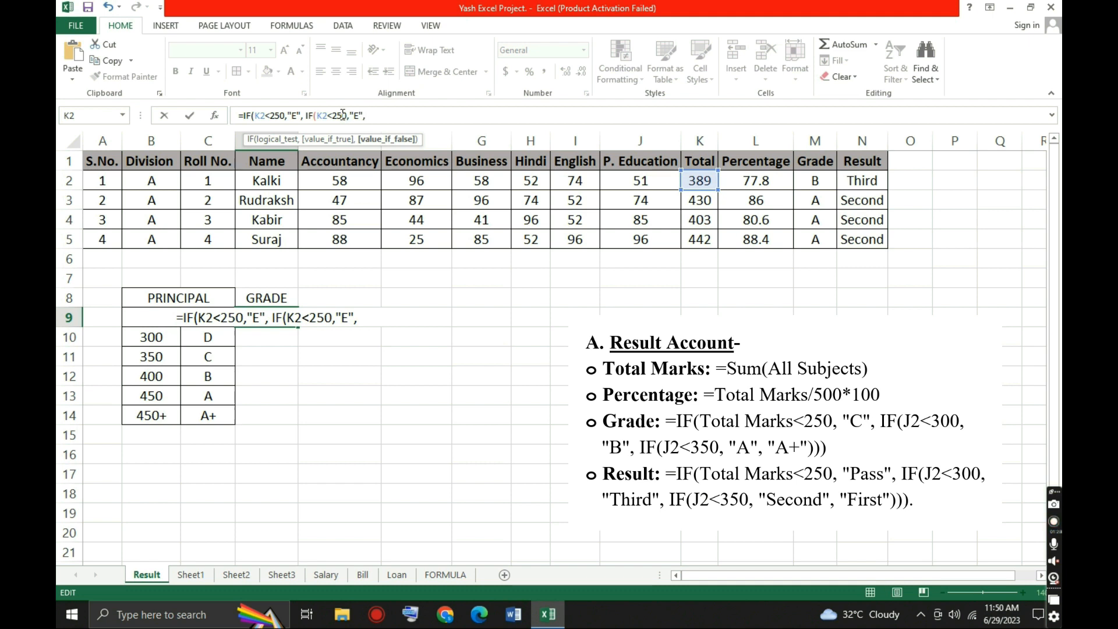
Change the nested IF in the D9 formula to the condition K2<300 with the result "D".
{"action": "left_click", "coordinate": [343, 115]}
{"action": "key", "text": "BackSpace"}
{"action": "key", "text": "BackSpace"}
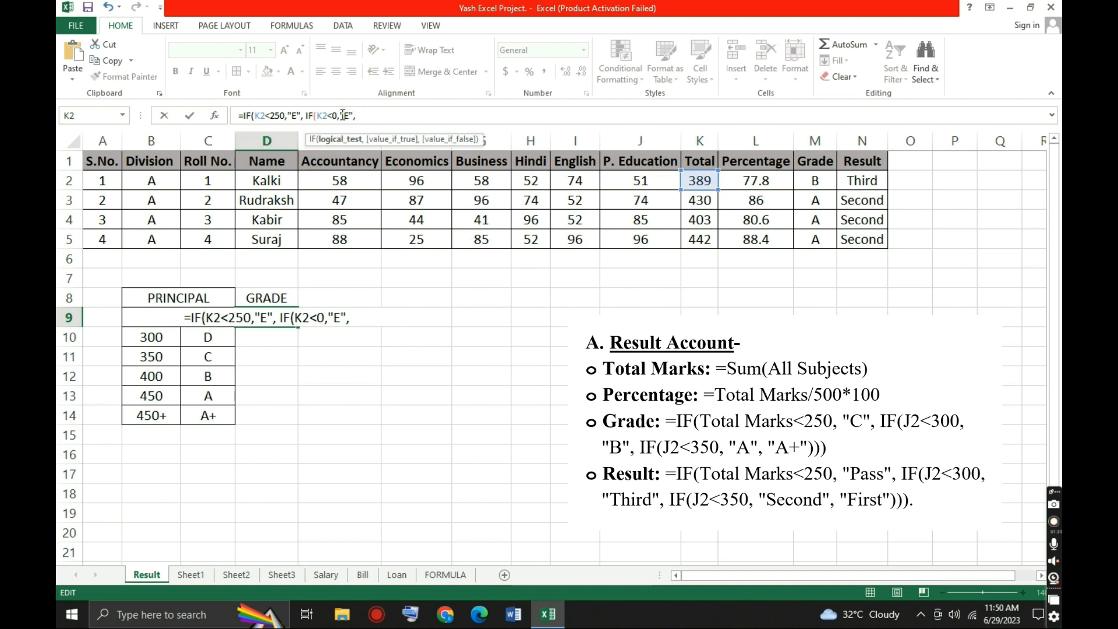
{"action": "type", "text": "30"}
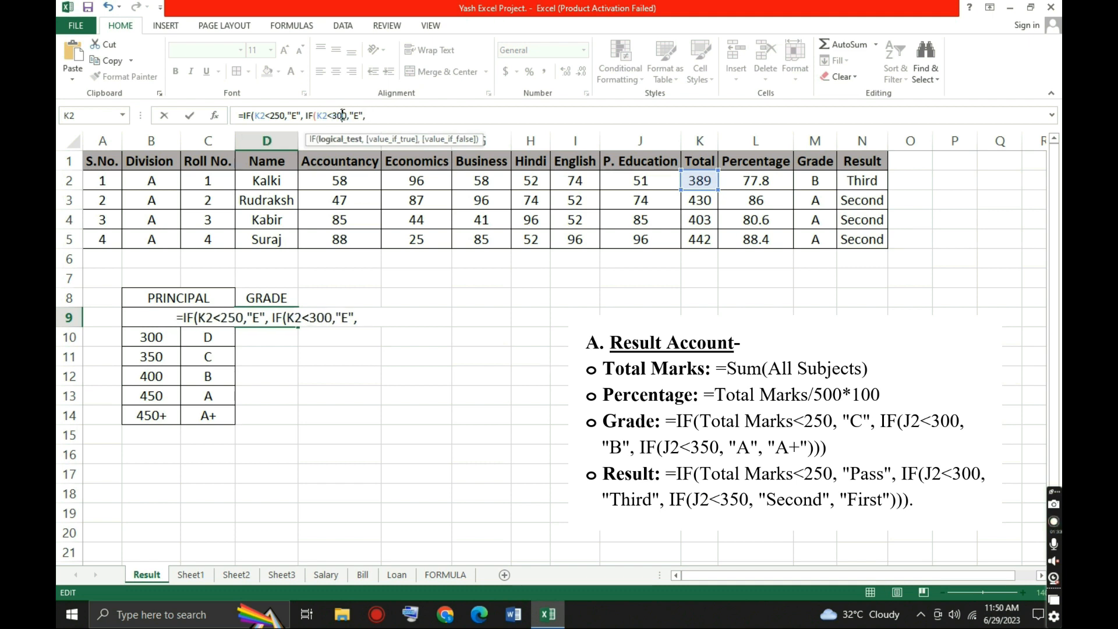
{"action": "left_click", "coordinate": [363, 116]}
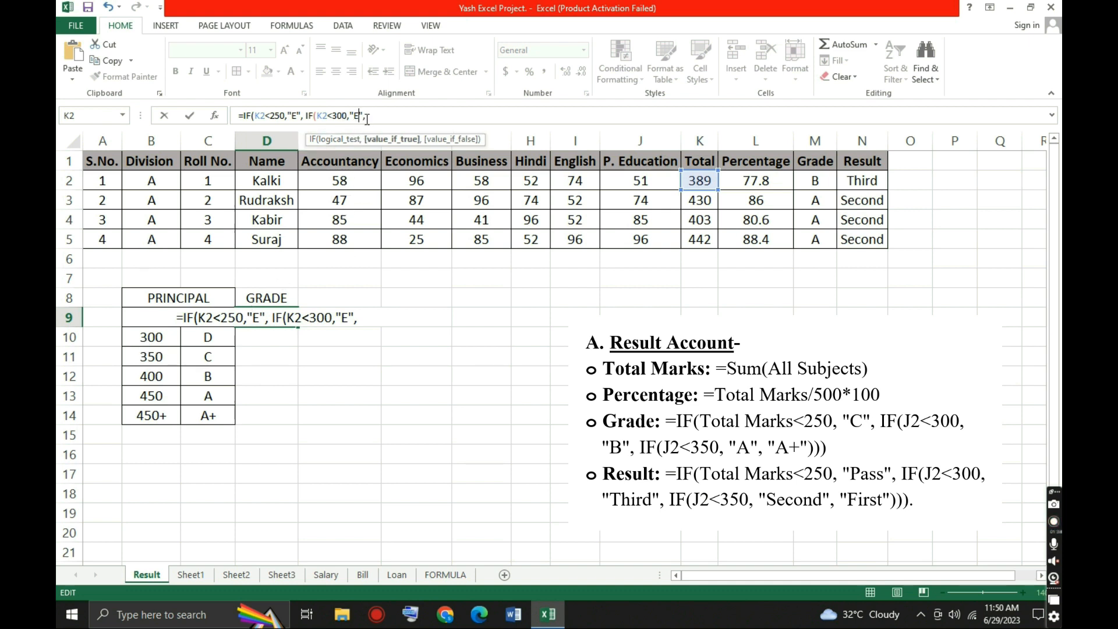
{"action": "key", "text": "BackSpace"}
{"action": "type", "text": "D"}
Paste the copied IF(K2<250,"E", part three more times at the end of the D9 formula.
{"action": "left_click", "coordinate": [376, 114]}
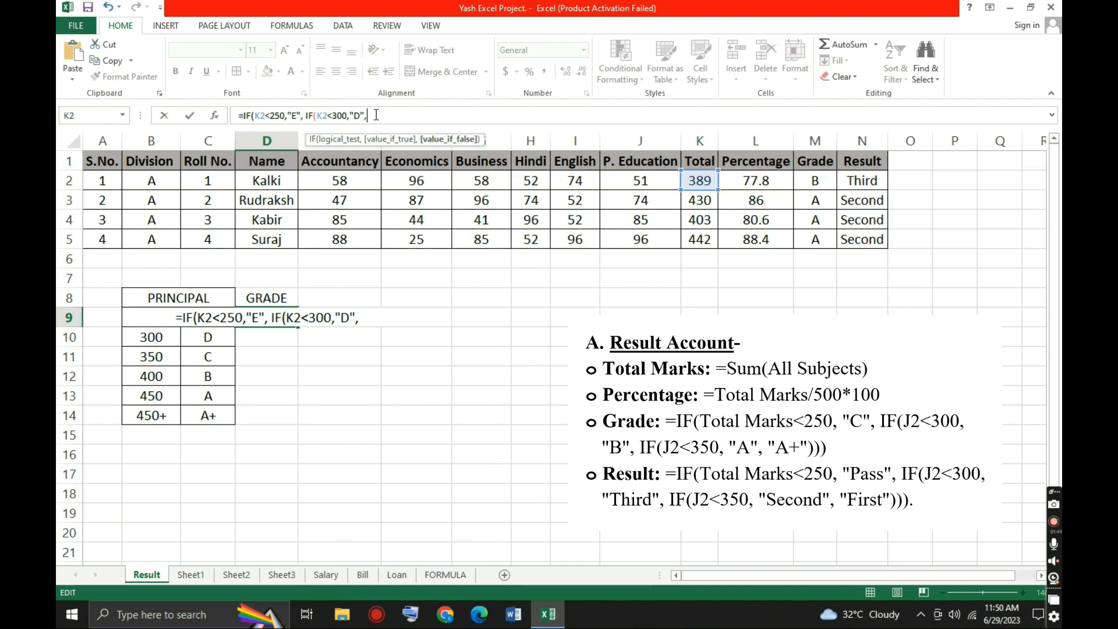
{"action": "key", "text": "ctrl+v"}
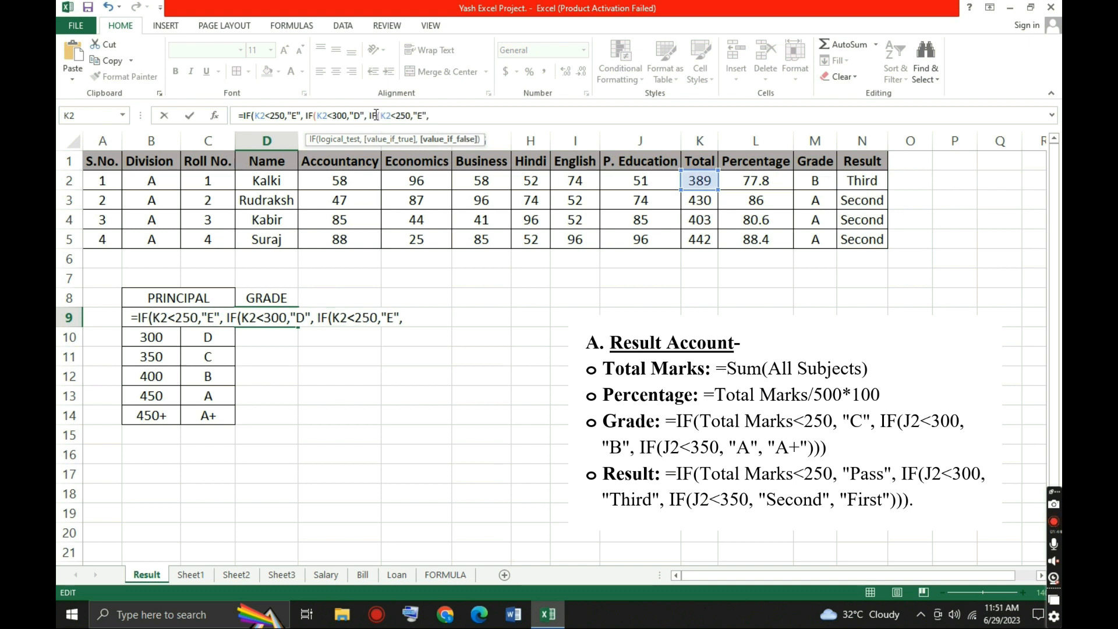
{"action": "key", "text": "ctrl+v"}
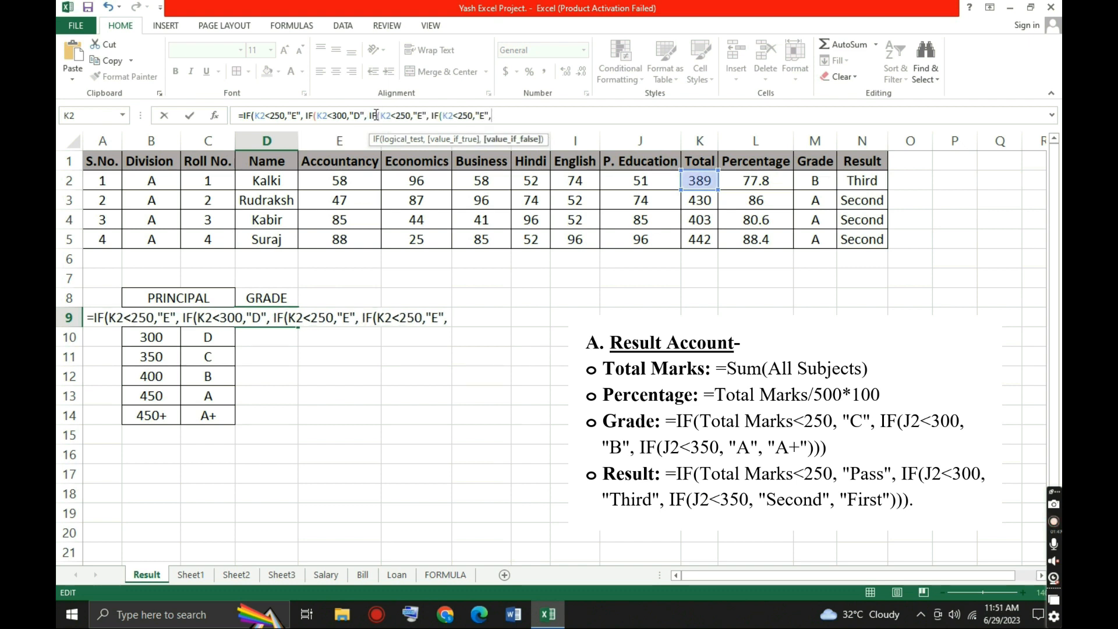
{"action": "key", "text": "ctrl+v"}
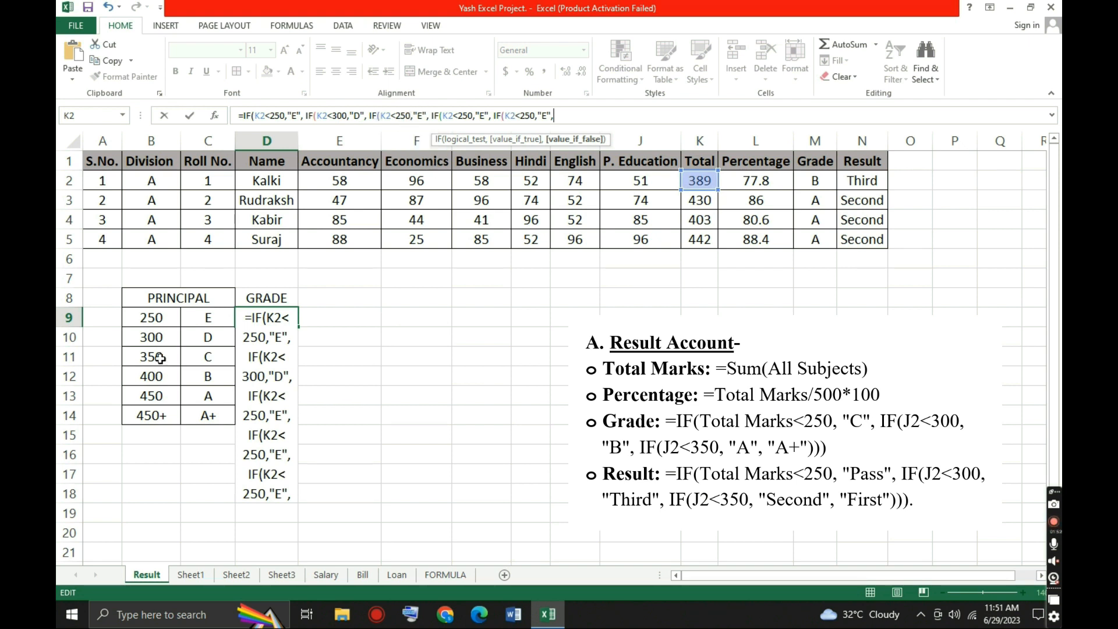
Change the third IF in the D9 formula to the condition K2<350 with the result "C".
{"action": "left_click", "coordinate": [402, 116]}
{"action": "key", "text": "BackSpace"}
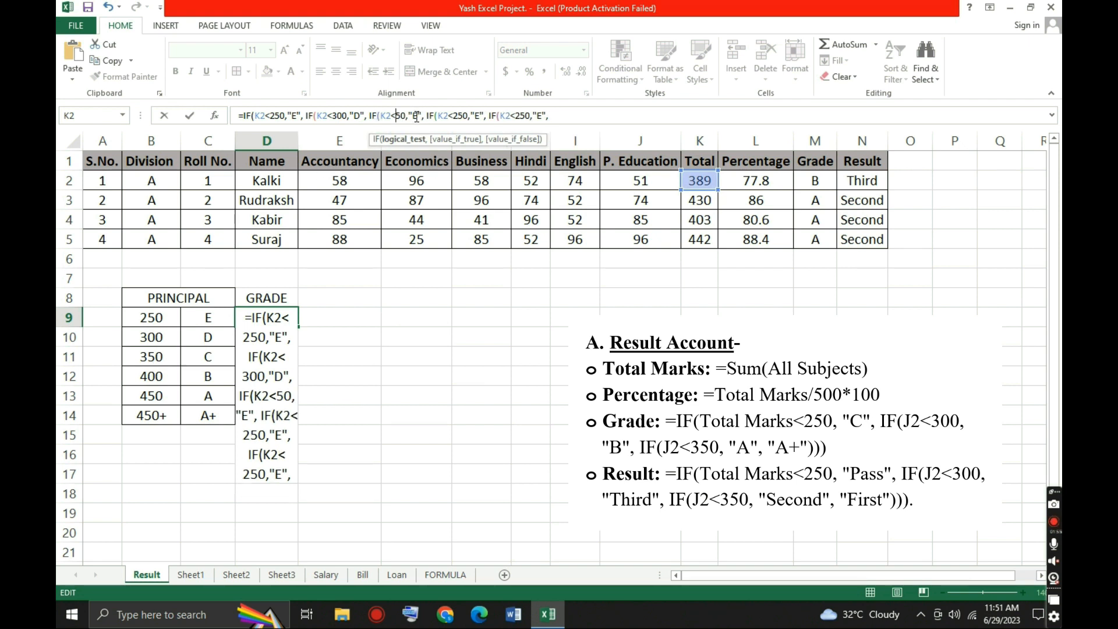
{"action": "type", "text": "3"}
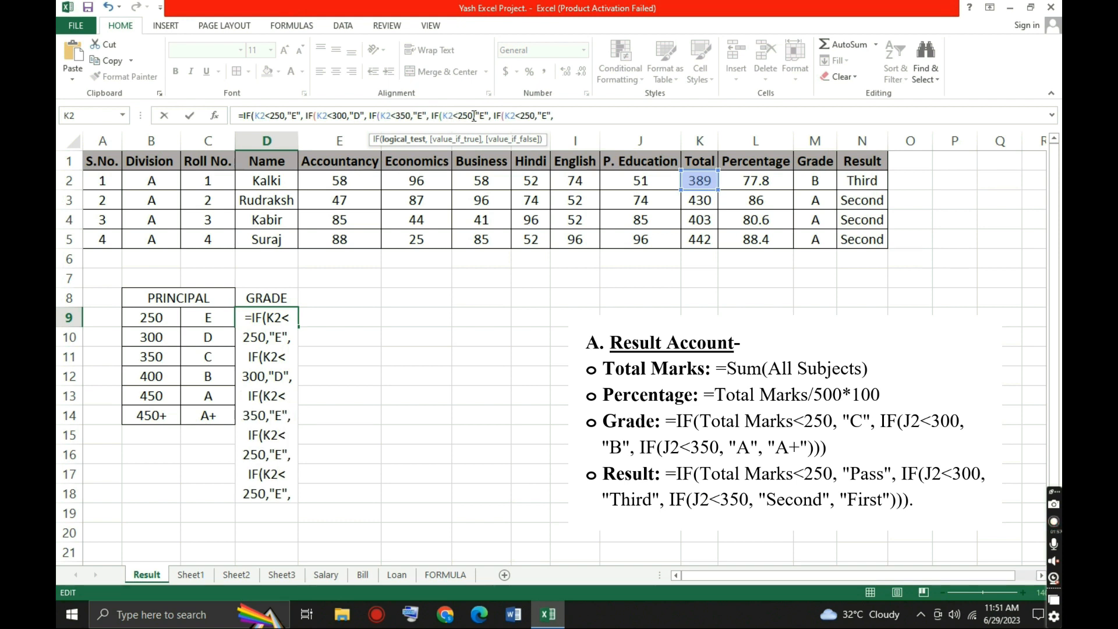
{"action": "left_click", "coordinate": [422, 115]}
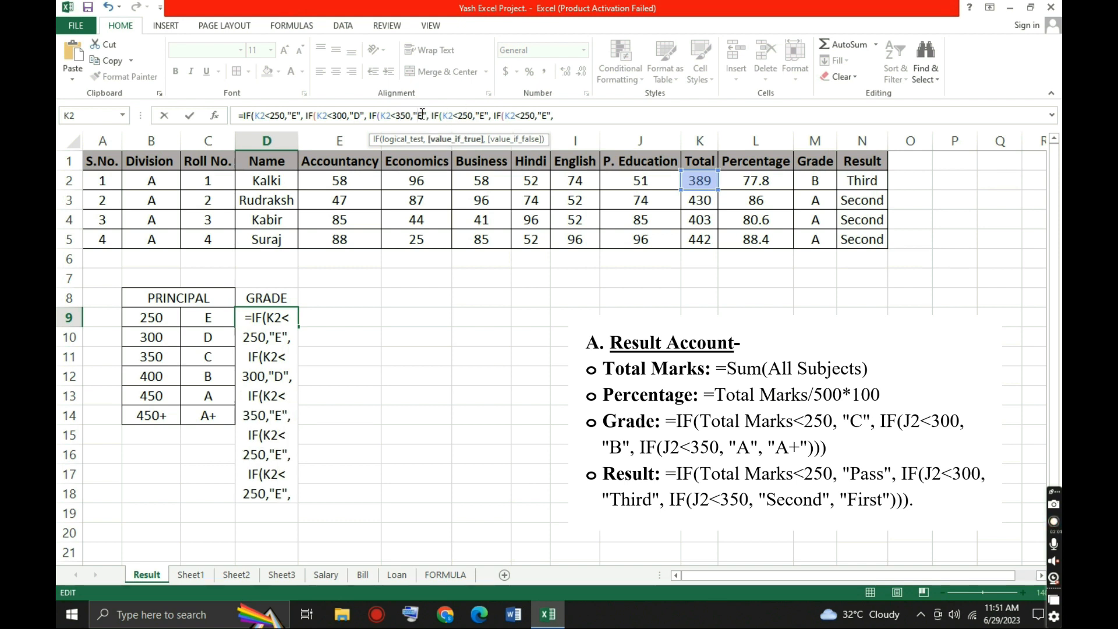
{"action": "key", "text": "BackSpace"}
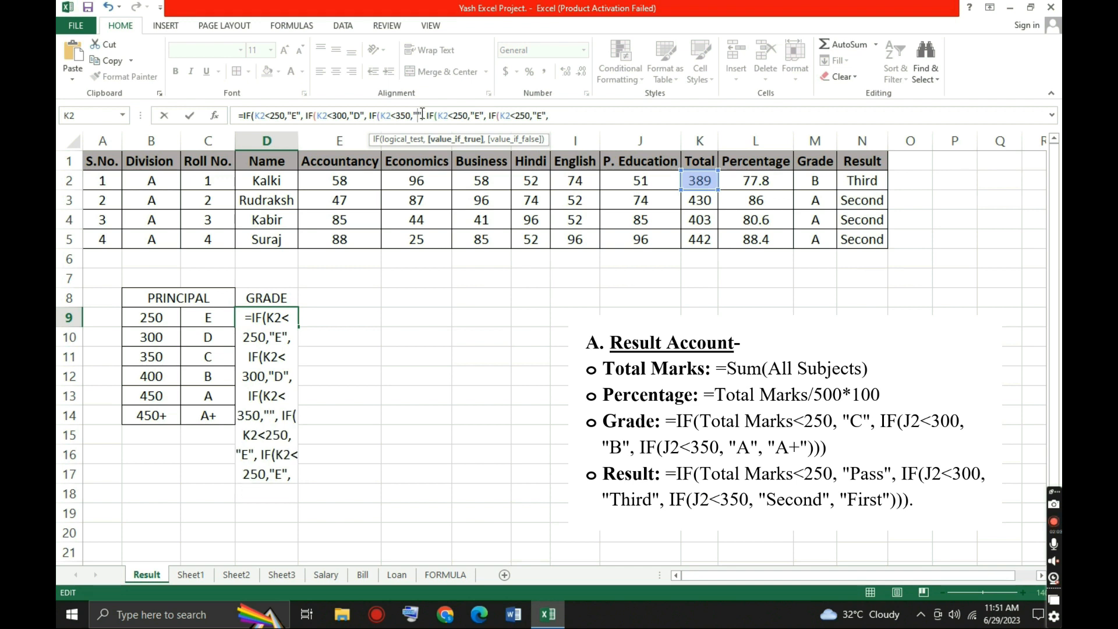
{"action": "type", "text": "C"}
Change the fourth IF in the D9 formula to the condition K2<400 with the result "B".
{"action": "left_click", "coordinate": [473, 115]}
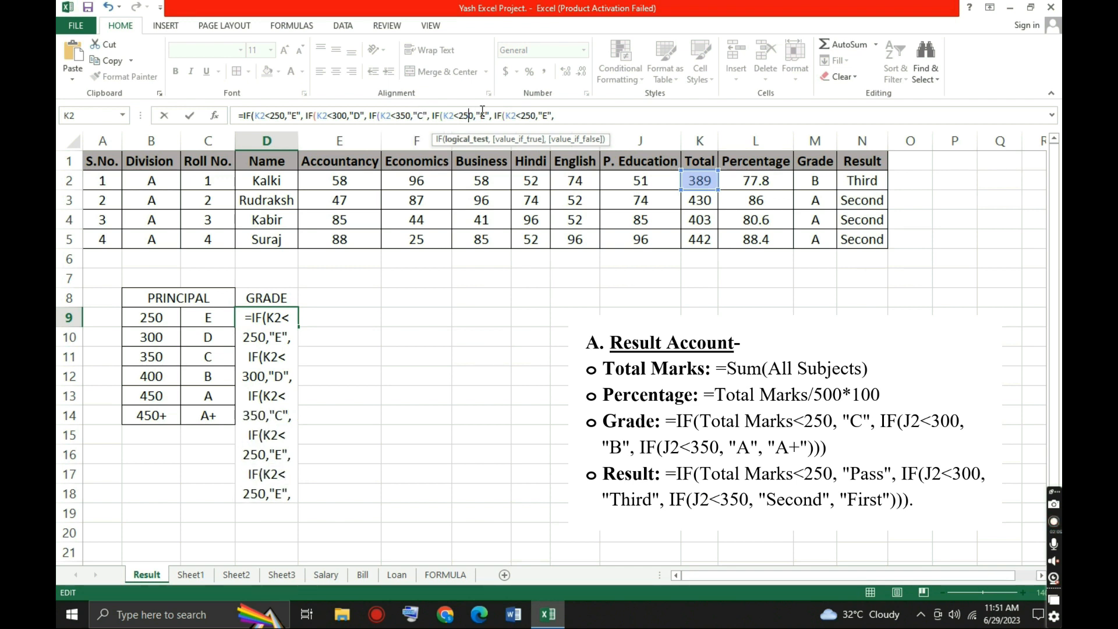
{"action": "key", "text": "BackSpace"}
{"action": "key", "text": "BackSpace"}
{"action": "type", "text": "40"}
{"action": "left_click", "coordinate": [486, 115]}
{"action": "key", "text": "BackSpace"}
{"action": "type", "text": "B"}
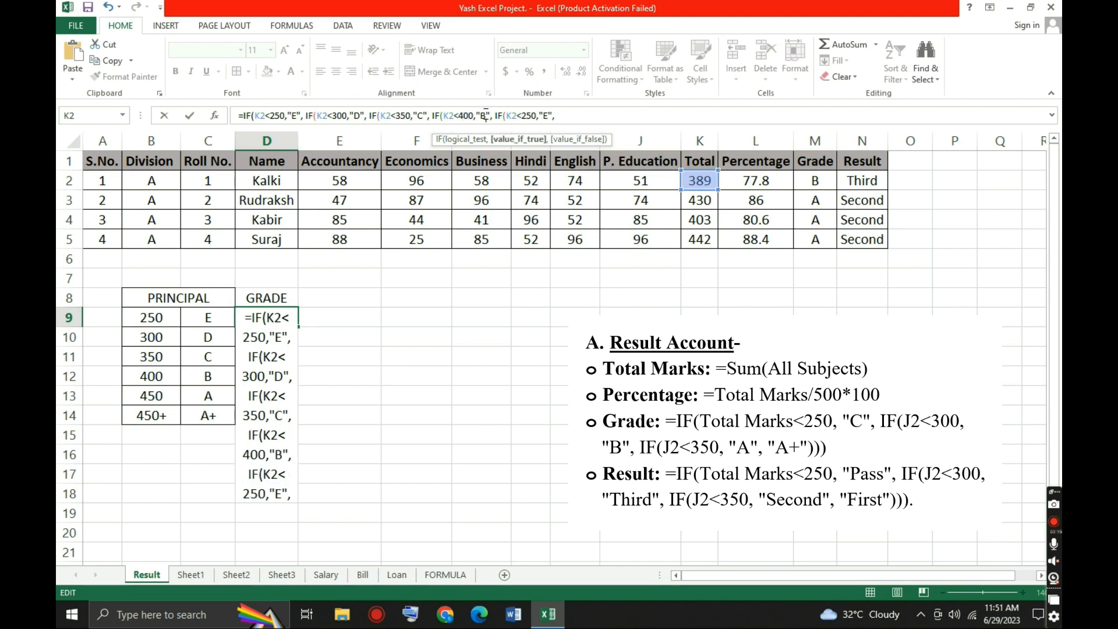
Change the fifth IF in the D9 formula to the condition K2<450 with the result "A".
{"action": "left_click", "coordinate": [527, 115]}
{"action": "key", "text": "BackSpace"}
{"action": "type", "text": "4"}
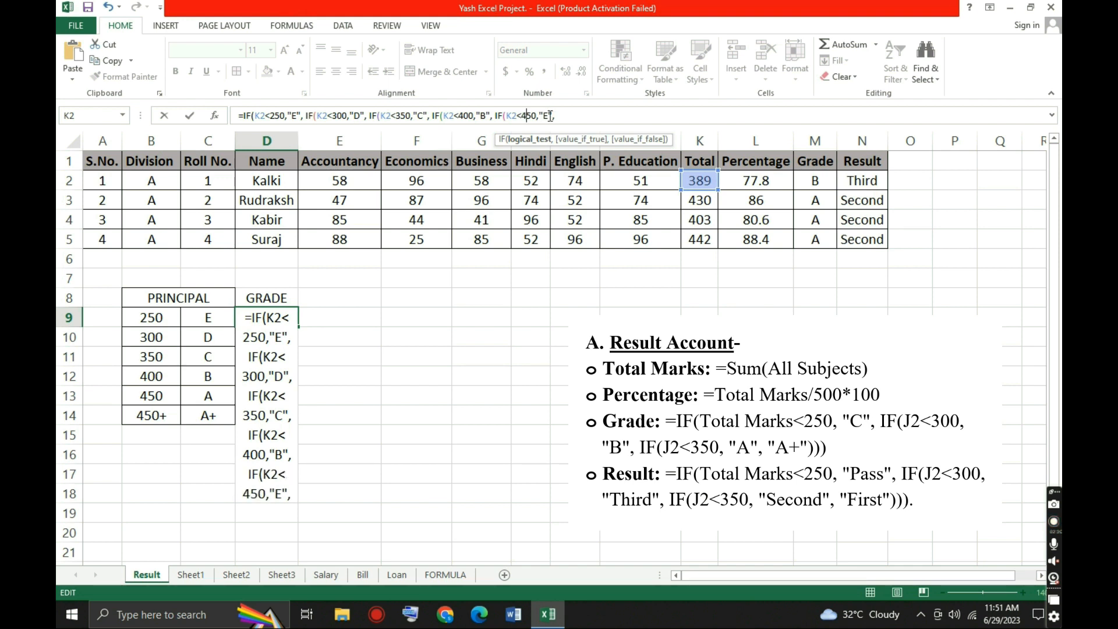
{"action": "left_click", "coordinate": [547, 115]}
{"action": "key", "text": "BackSpace"}
{"action": "type", "text": "A"}
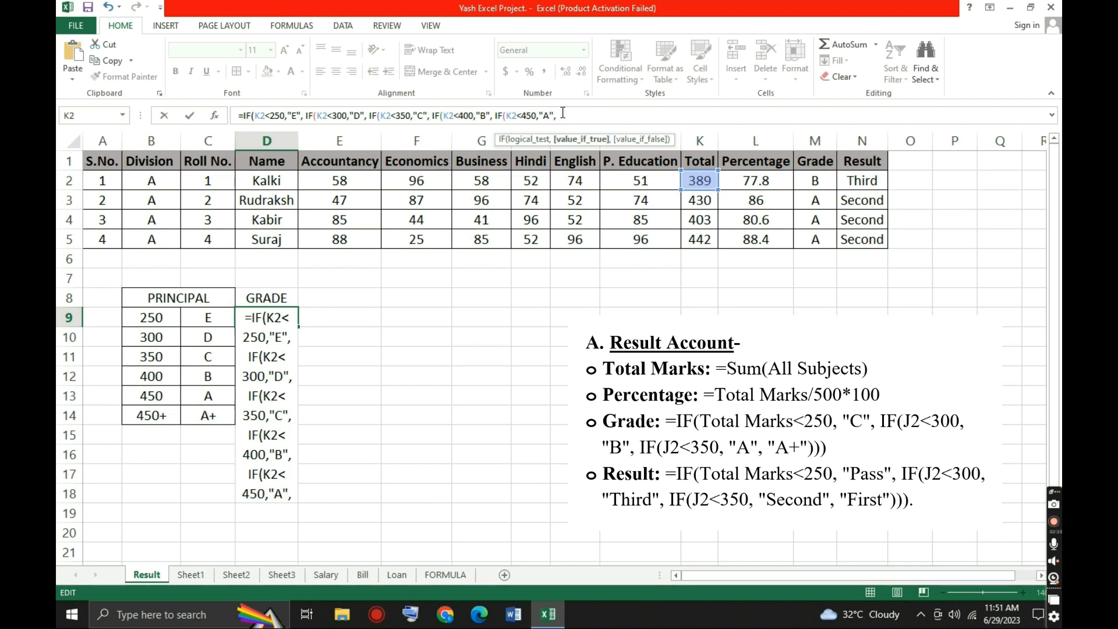
Finish the D9 formula with "A+" as the last value and five closing parentheses, and enter it.
{"action": "left_click", "coordinate": [563, 114]}
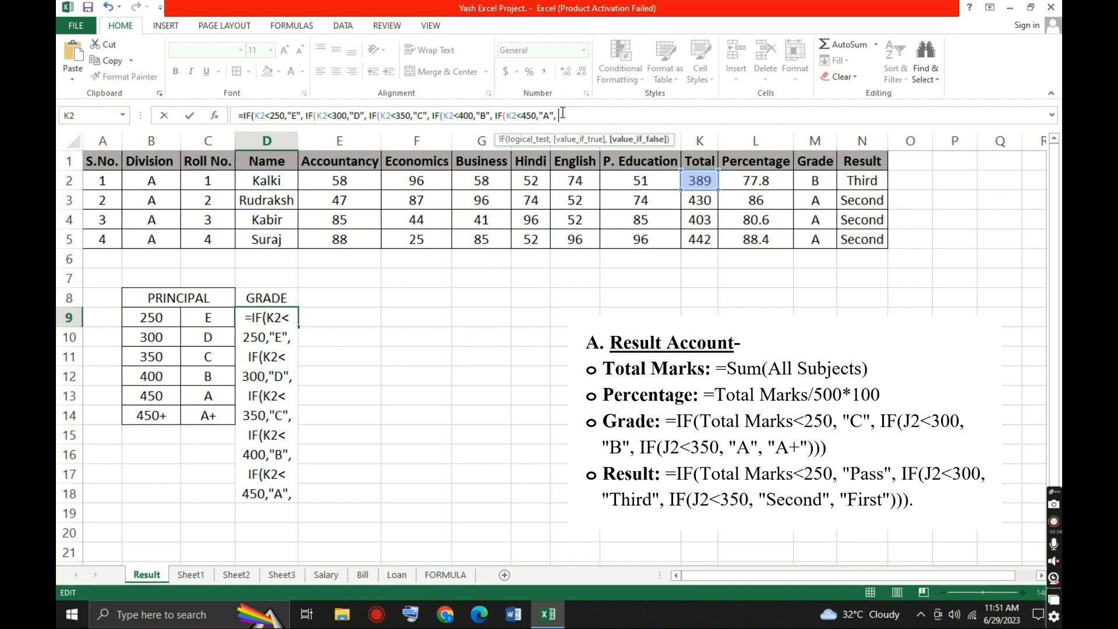
{"action": "type", "text": "\"A+\""}
{"action": "type", "text": ")))))"}
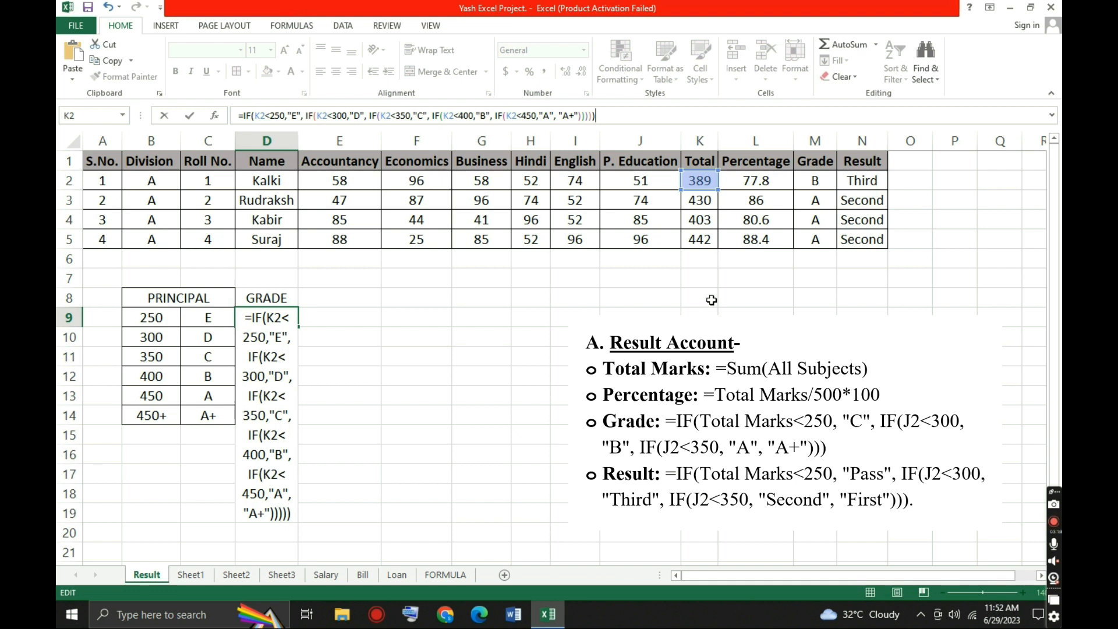
{"action": "key", "text": "Return"}
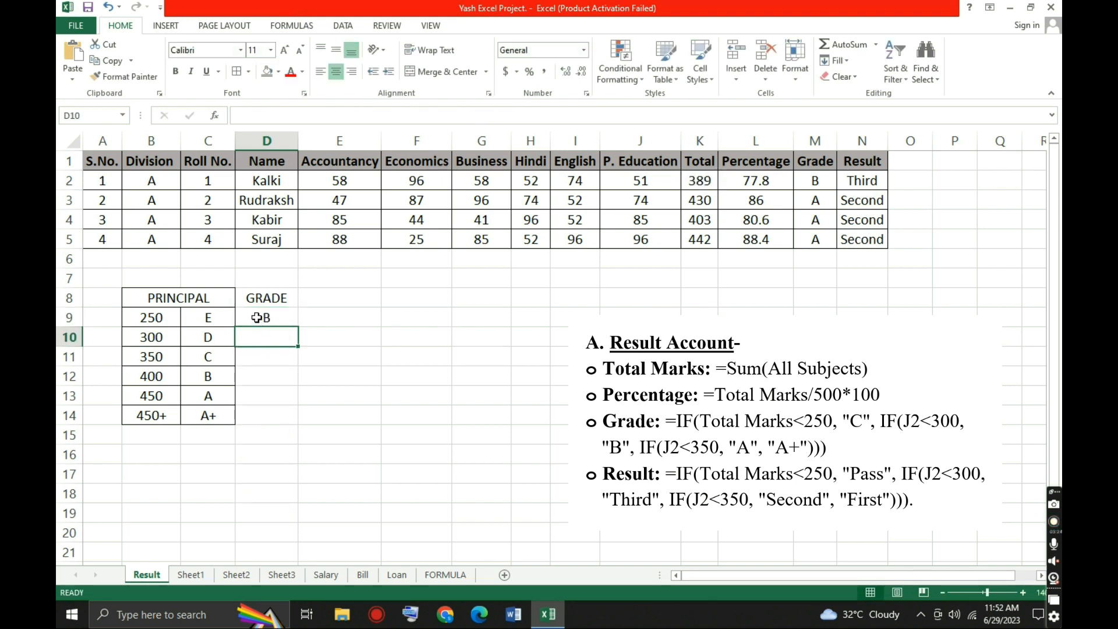
Try filling the D9 grade formula down to D14, and undo the fill.
{"action": "left_click", "coordinate": [257, 318]}
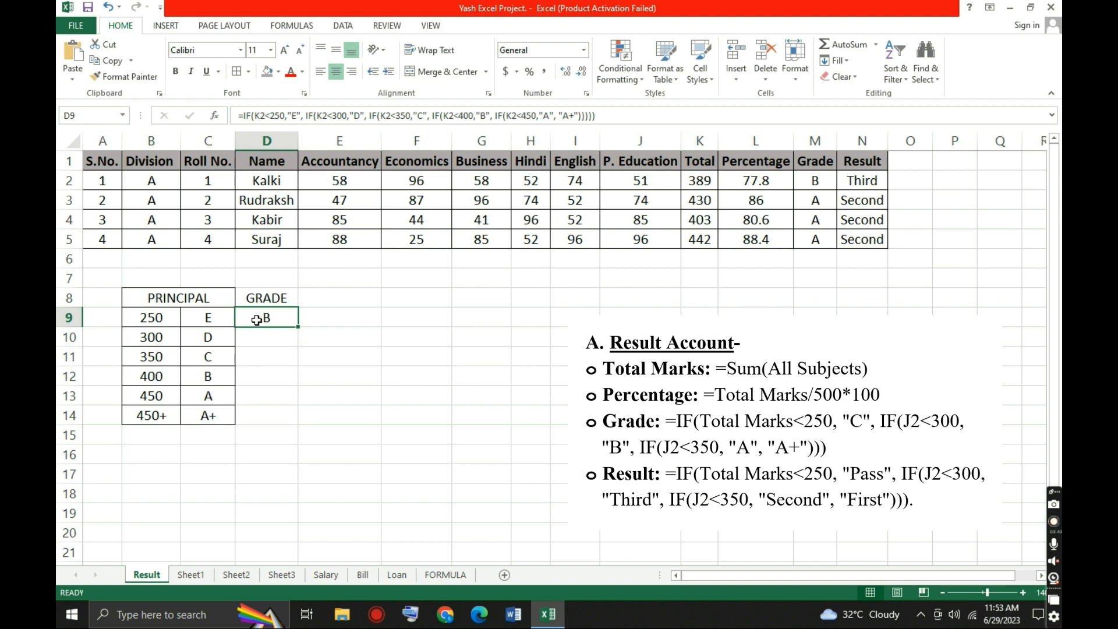
{"action": "double_click", "coordinate": [298, 327]}
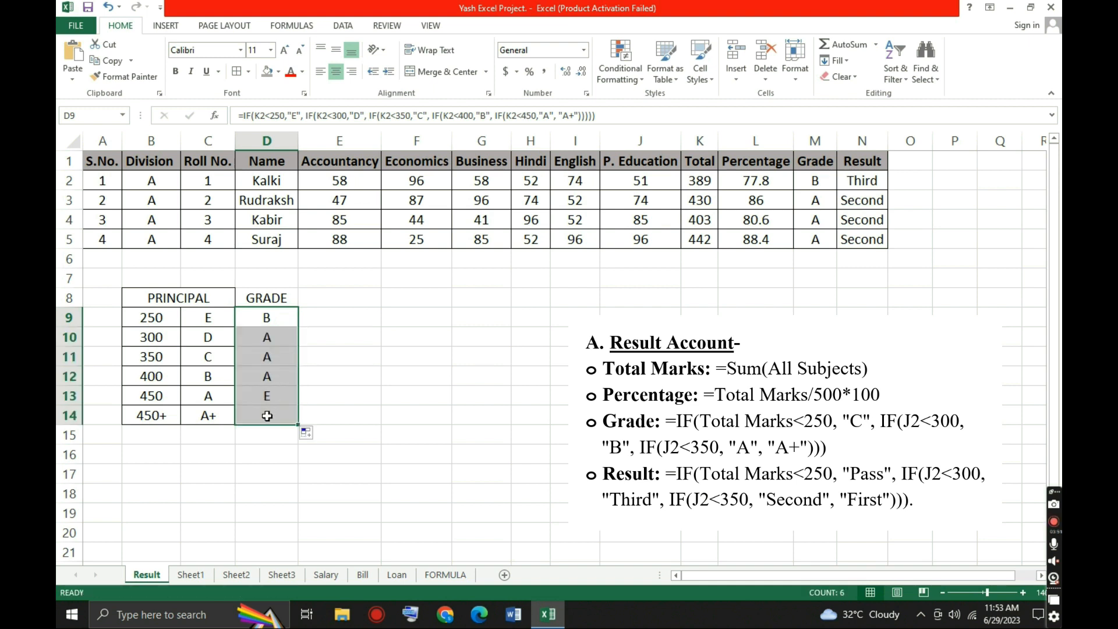
{"action": "key", "text": "ctrl+z"}
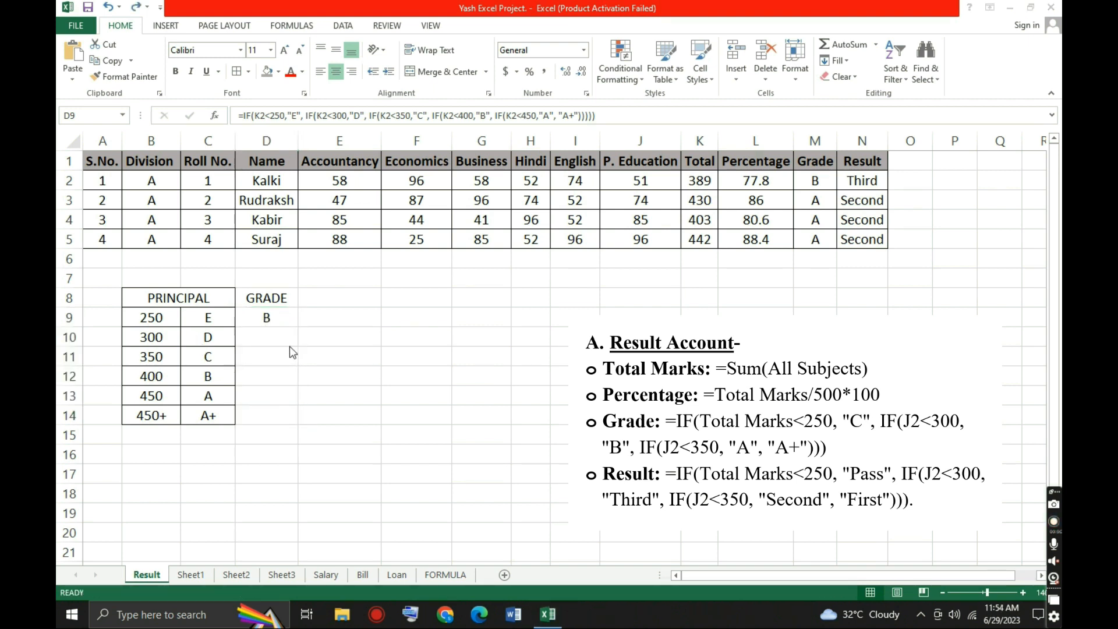
{"action": "left_click", "coordinate": [270, 320]}
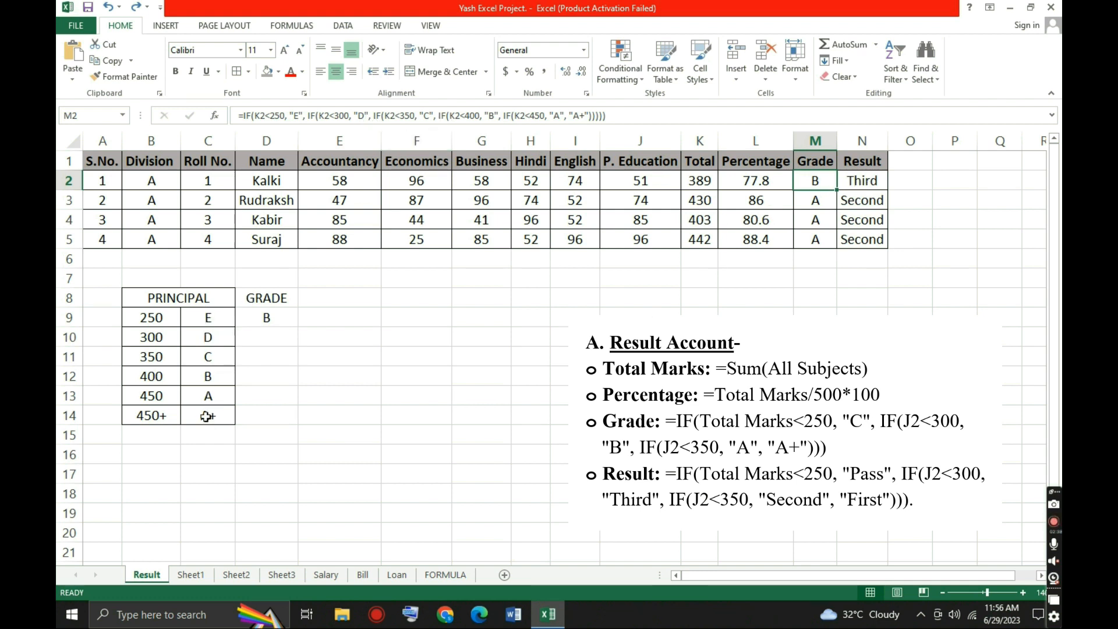
Clear the grade letters from C9:C14 in the PRINCIPAL table.
{"action": "left_click_drag", "start_coordinate": [196, 318], "coordinate": [205, 424]}
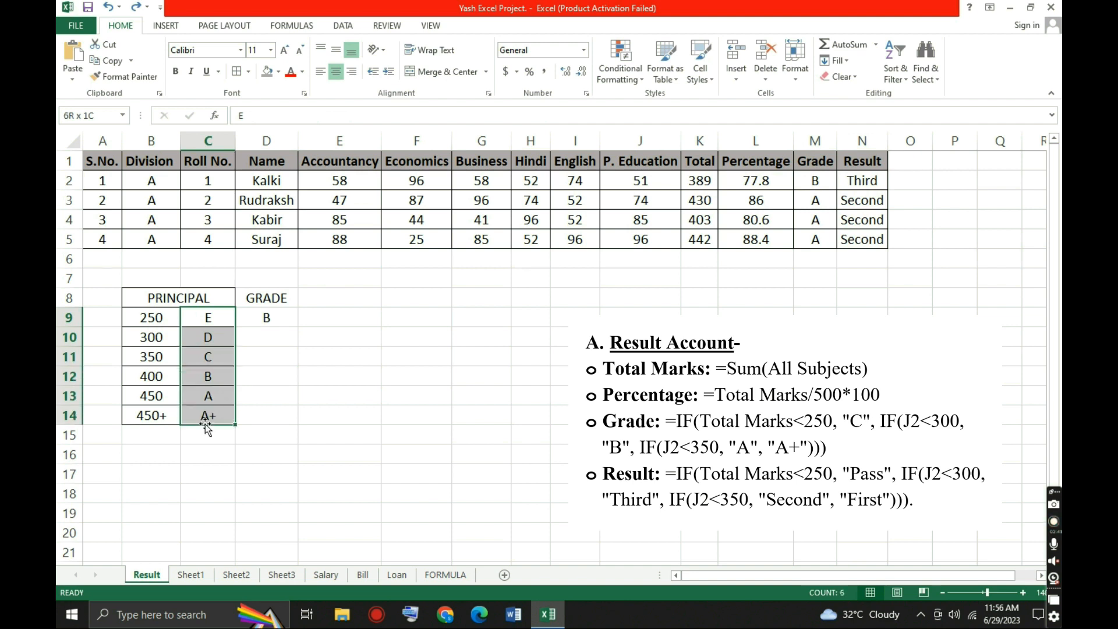
{"action": "key", "text": "BackSpace"}
{"action": "left_click", "coordinate": [281, 390]}
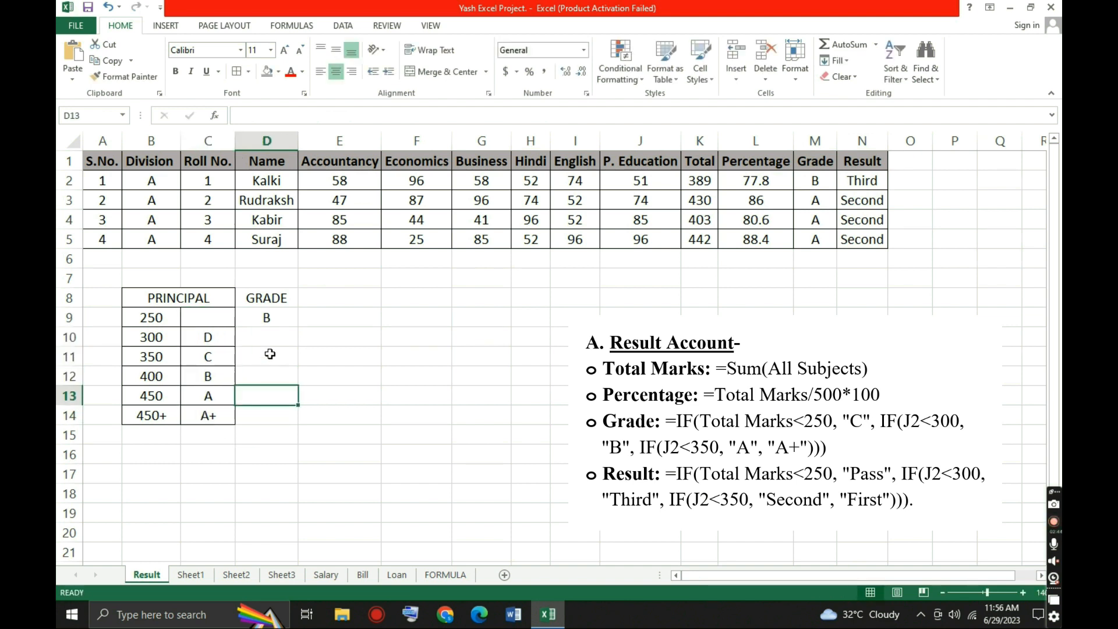
{"action": "key", "text": "ctrl+z"}
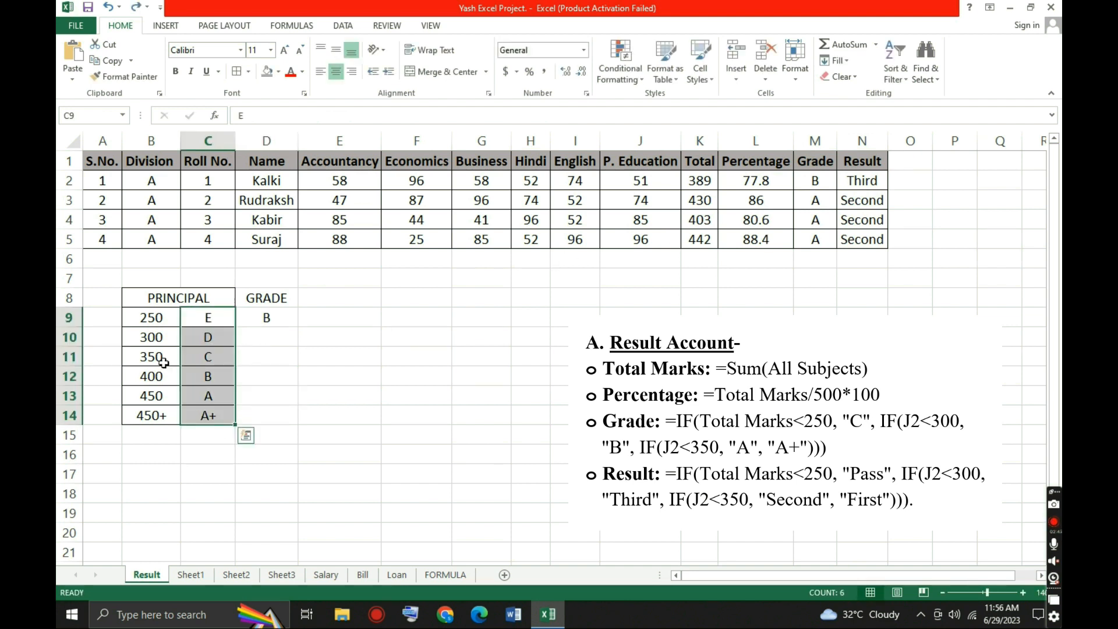
{"action": "key", "text": "Delete"}
Enter FAIL, FIFTH and FOURTH in C9:C11 beside the 250, 300 and 350 thresholds.
{"action": "left_click", "coordinate": [203, 321]}
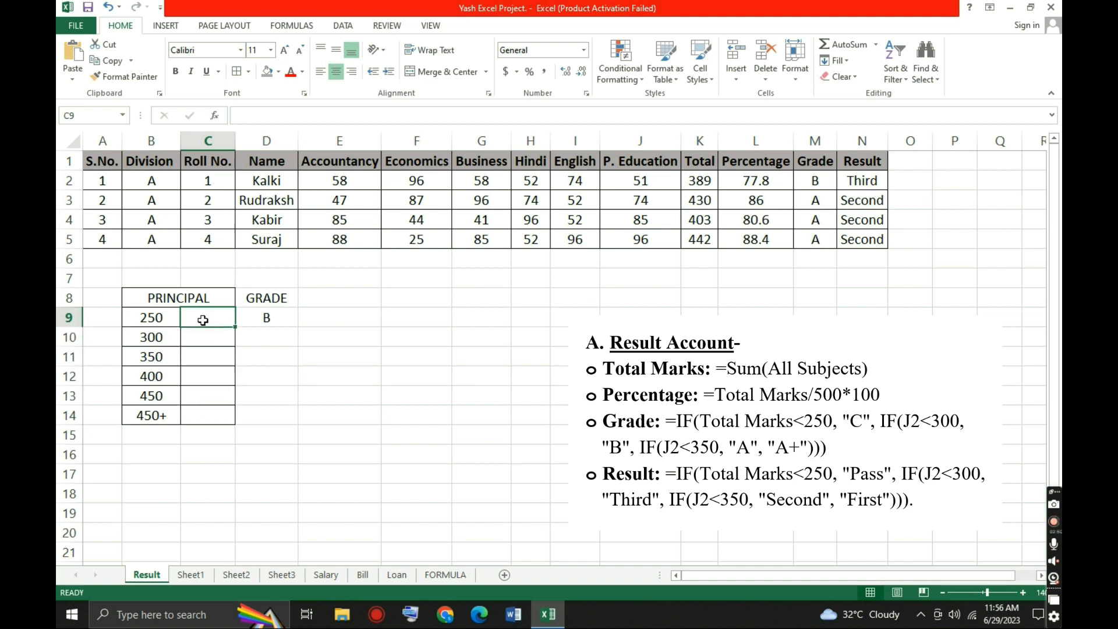
{"action": "type", "text": "F"}
{"action": "key", "text": "BackSpace"}
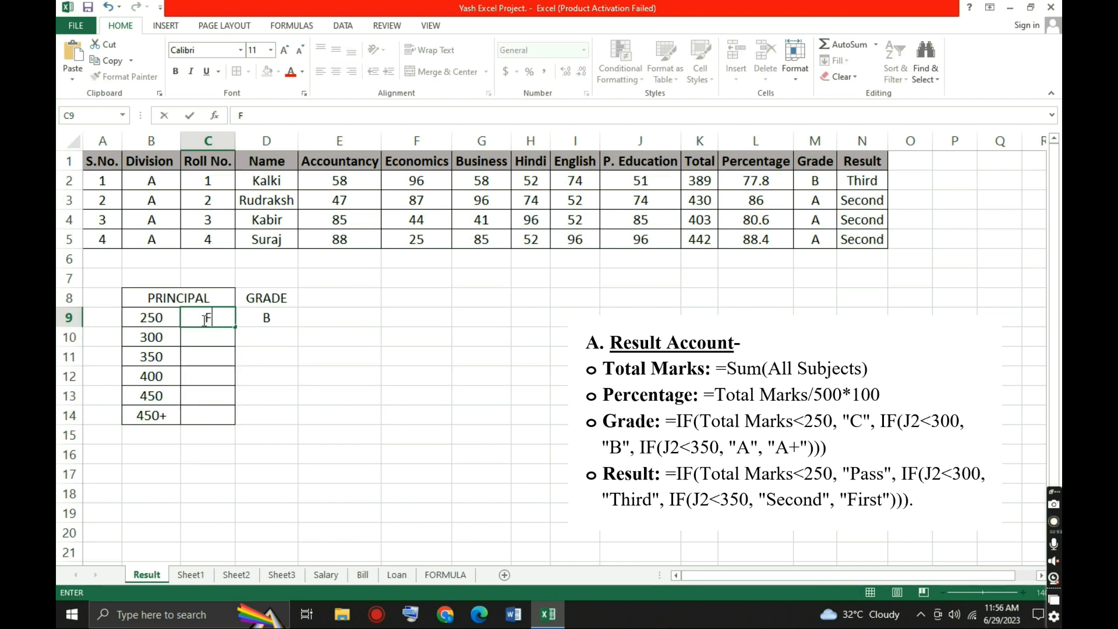
{"action": "type", "text": "FAIL"}
{"action": "key", "text": "Return"}
{"action": "type", "text": "FIFTH"}
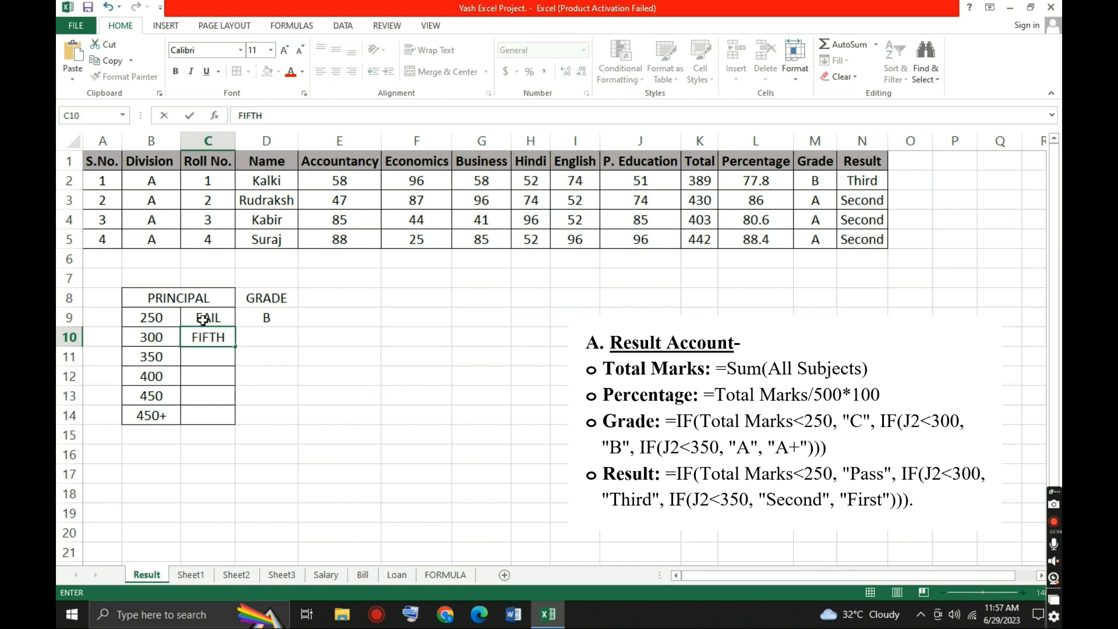
{"action": "key", "text": "Return"}
{"action": "type", "text": "FOURTH"}
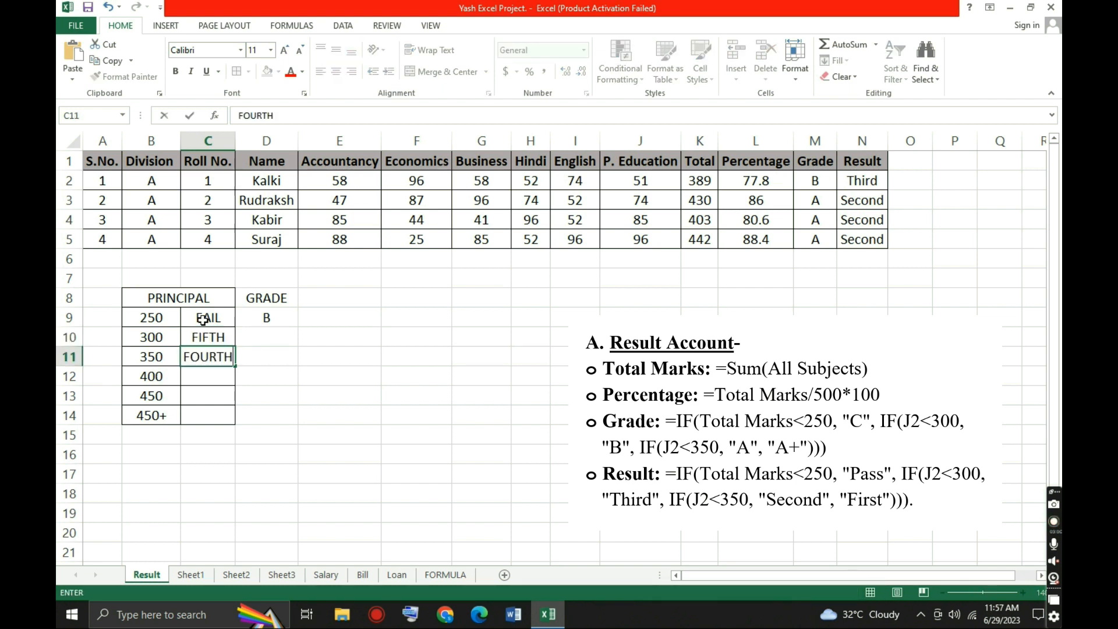
{"action": "key", "text": "Return"}
Enter THIRD, SECOND and FIRST in C12:C14 beside the 400, 450 and 450+ thresholds.
{"action": "type", "text": "THIRD"}
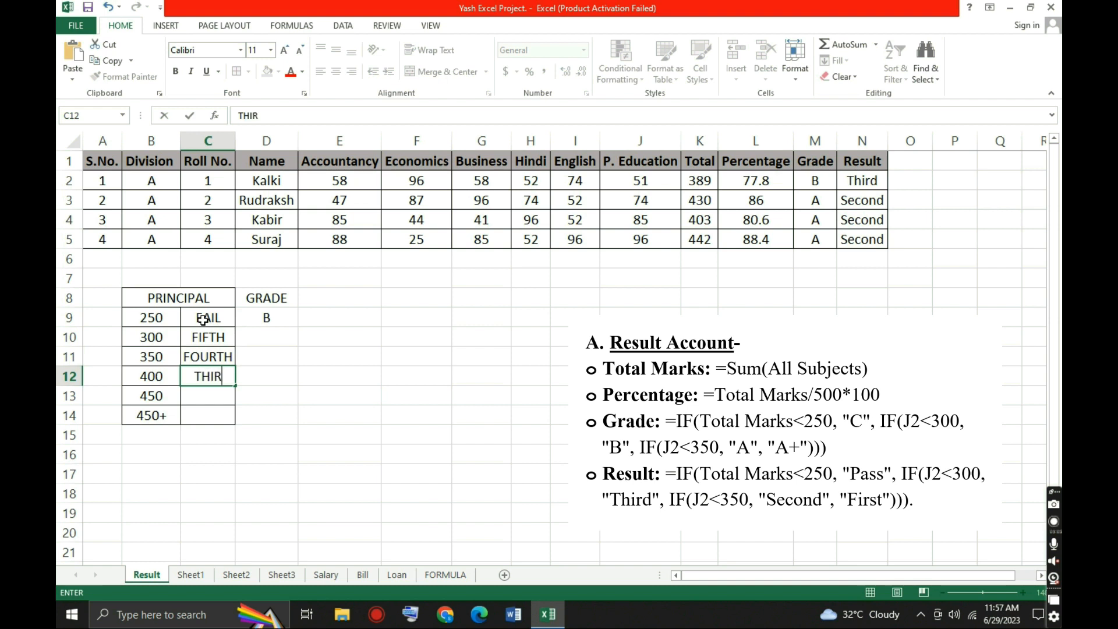
{"action": "key", "text": "Return"}
{"action": "type", "text": "SECOND"}
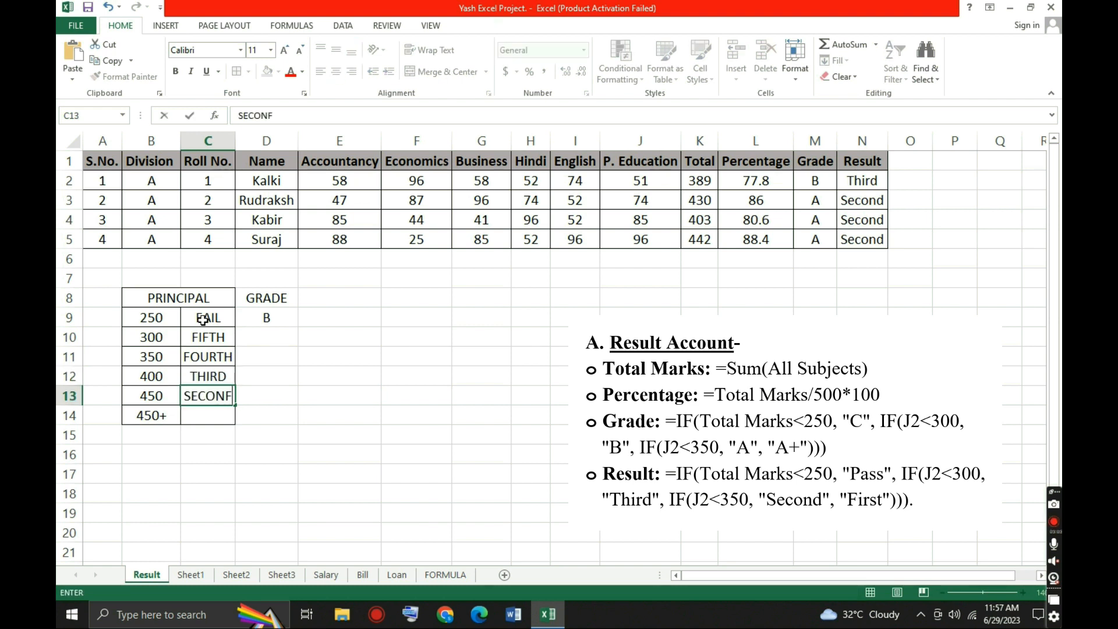
{"action": "key", "text": "Return"}
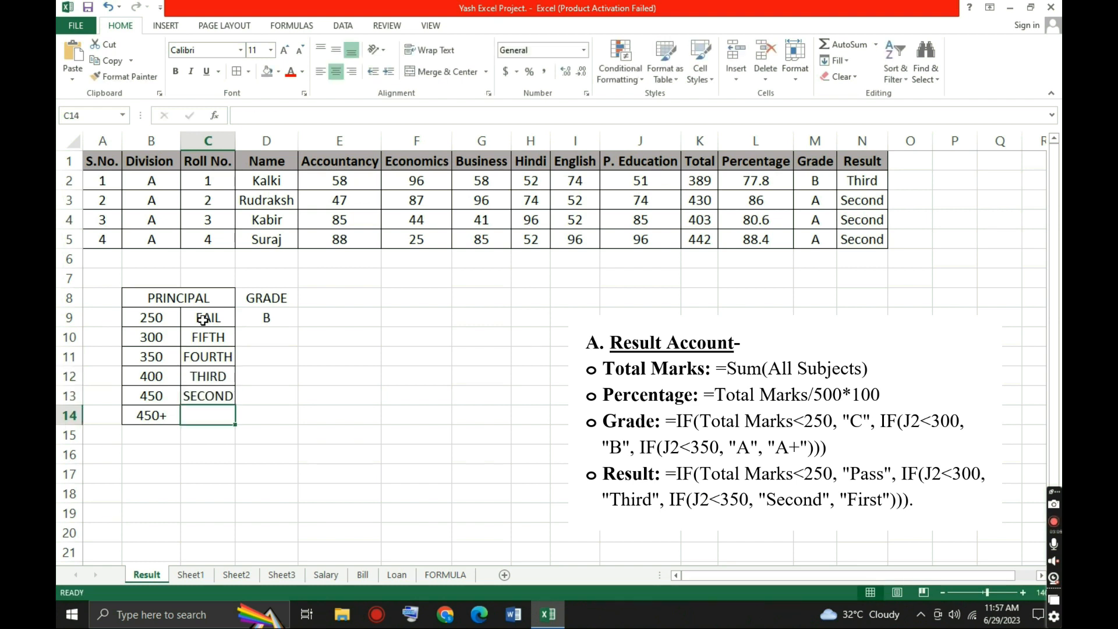
{"action": "type", "text": "FIE"}
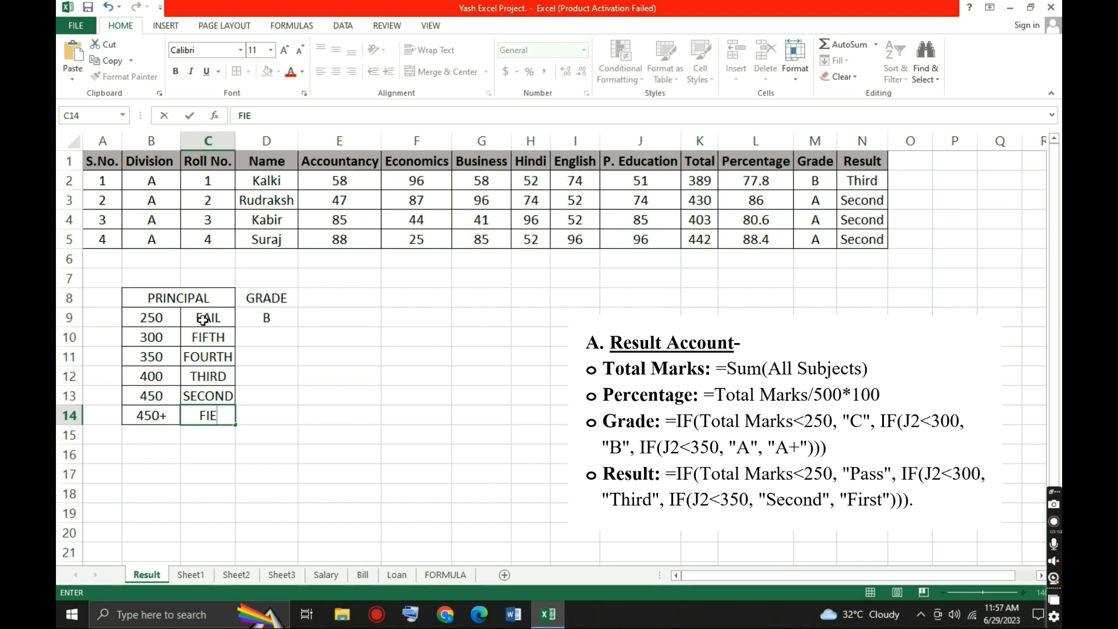
{"action": "key", "text": "BackSpace"}
{"action": "type", "text": "RST"}
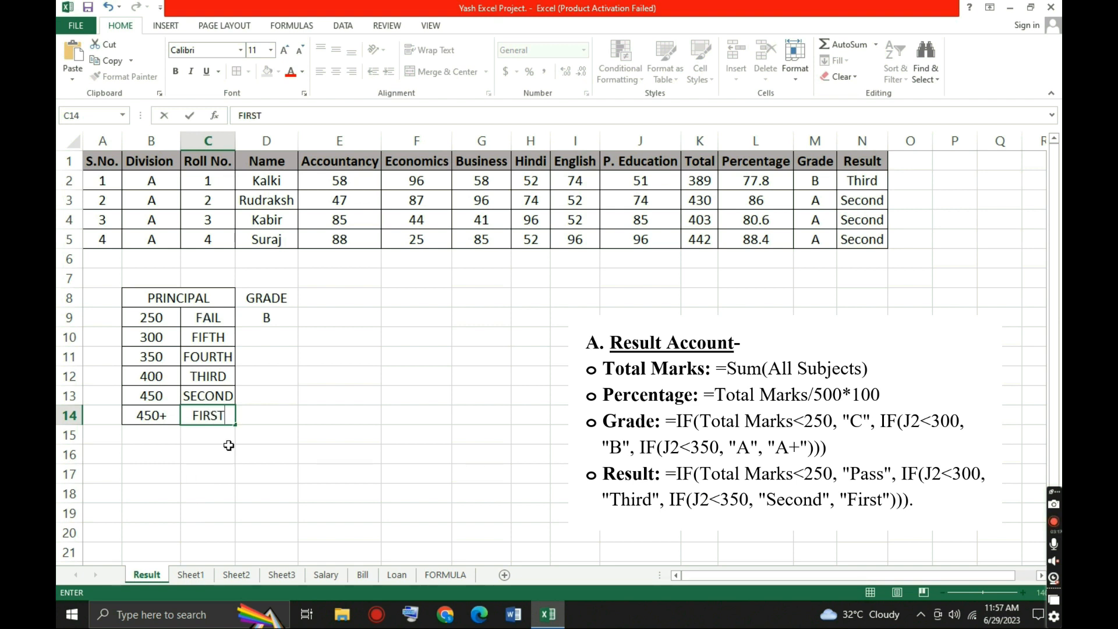
{"action": "left_click", "coordinate": [208, 315]}
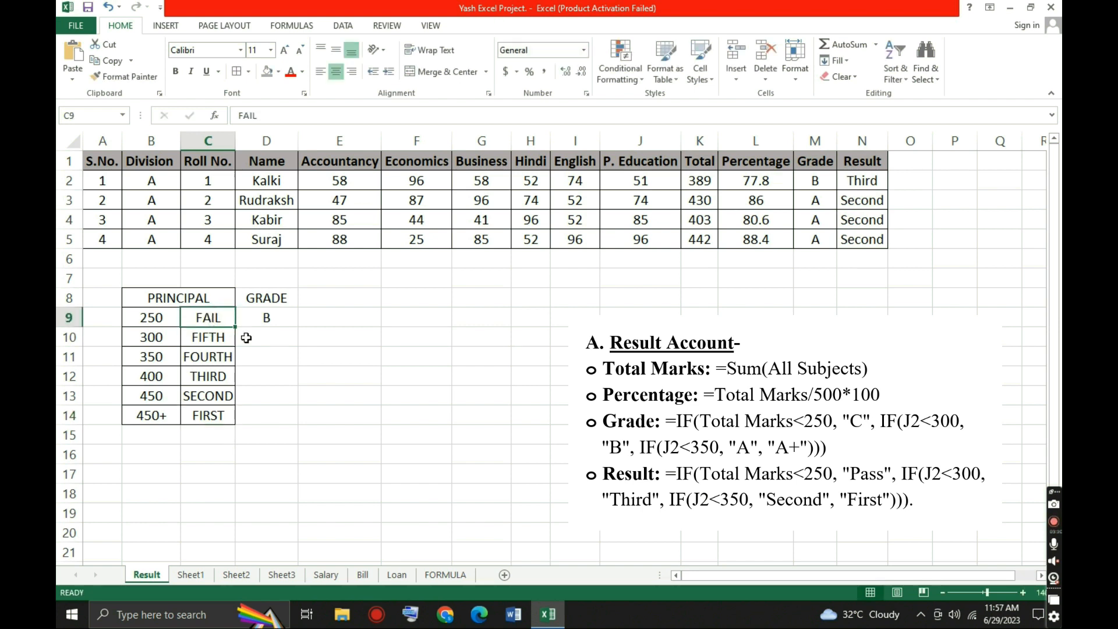
Examine the nested IF formulas in the Result column, from N2 down to N5.
{"action": "left_click", "coordinate": [856, 184]}
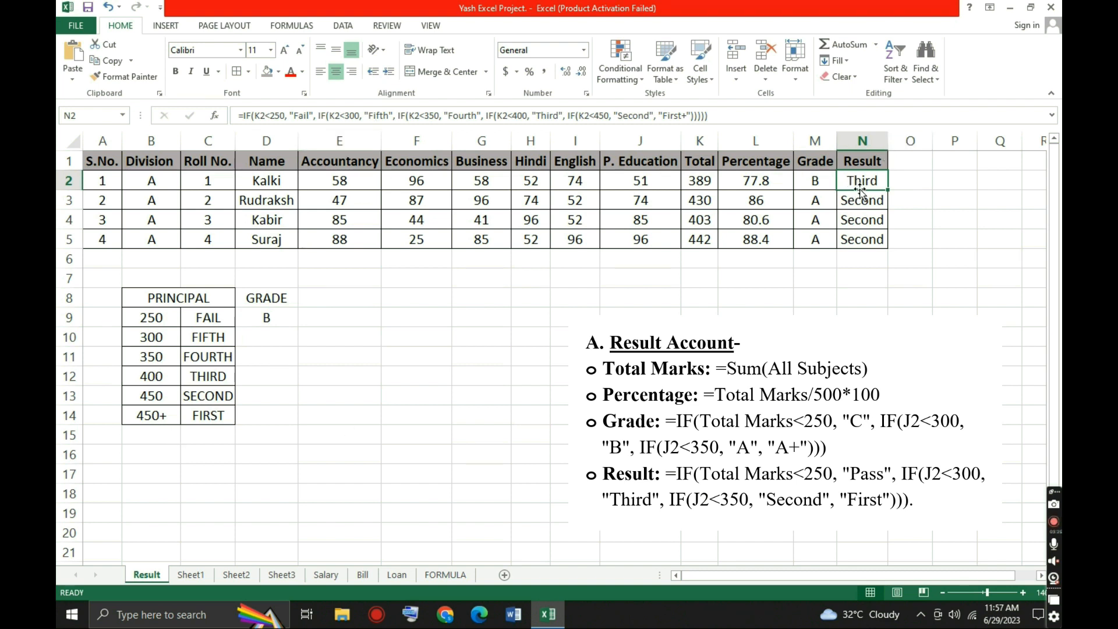
{"action": "left_click", "coordinate": [871, 238]}
{"action": "left_click", "coordinate": [856, 187]}
{"action": "key", "text": "Down"}
{"action": "key", "text": "Down"}
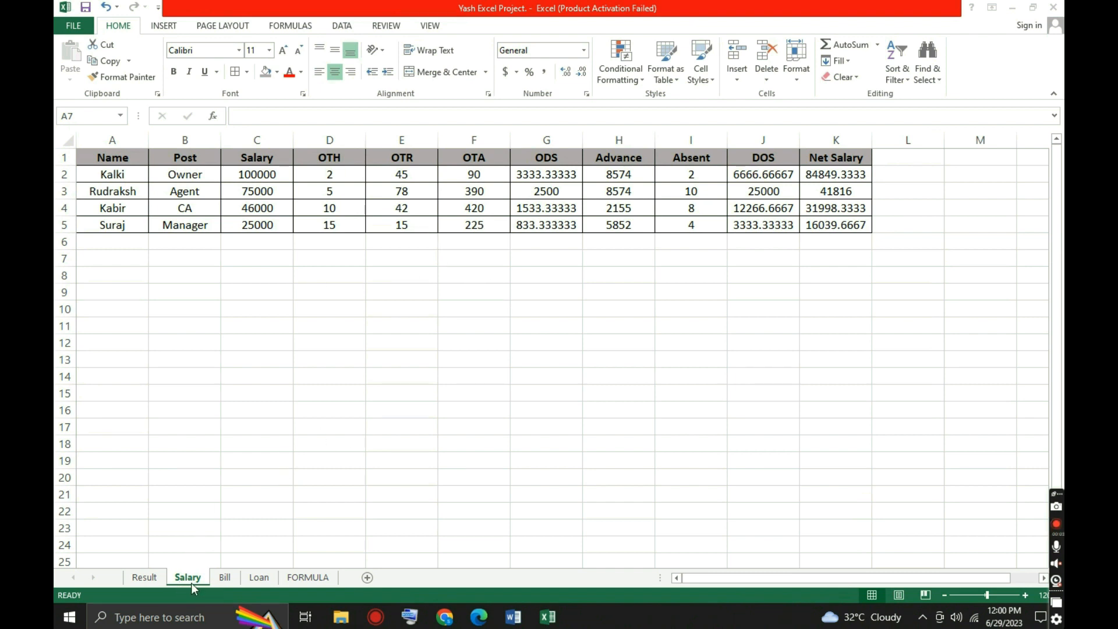
Examine the Salary sheet's Name, Post and Salary columns and the overtime hours and rate in D2 and E2.
{"action": "left_click", "coordinate": [106, 258]}
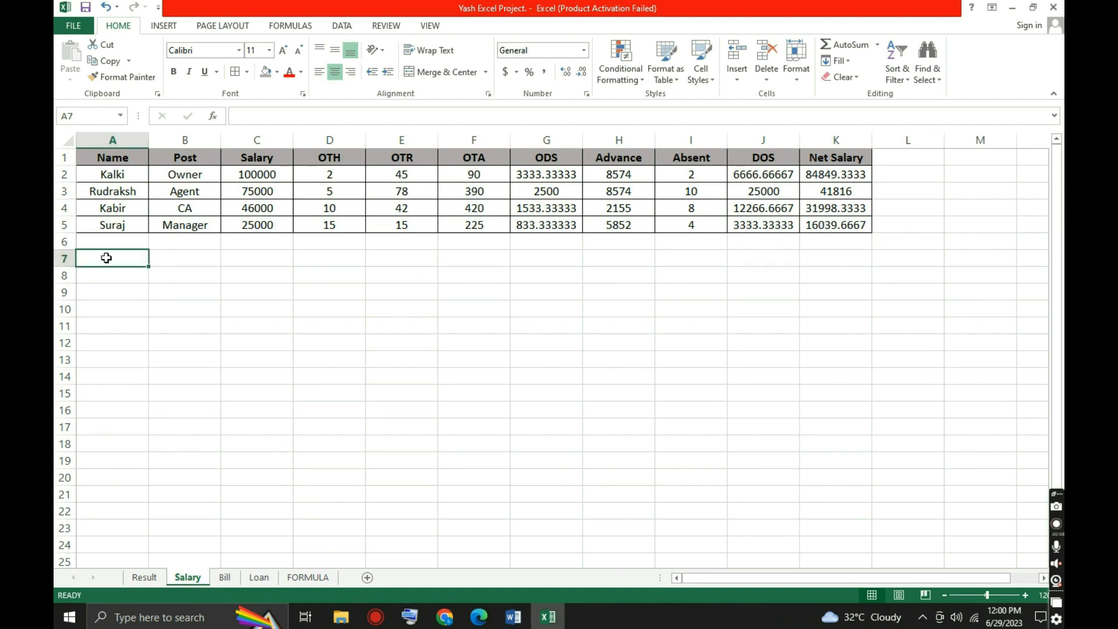
{"action": "left_click", "coordinate": [120, 158]}
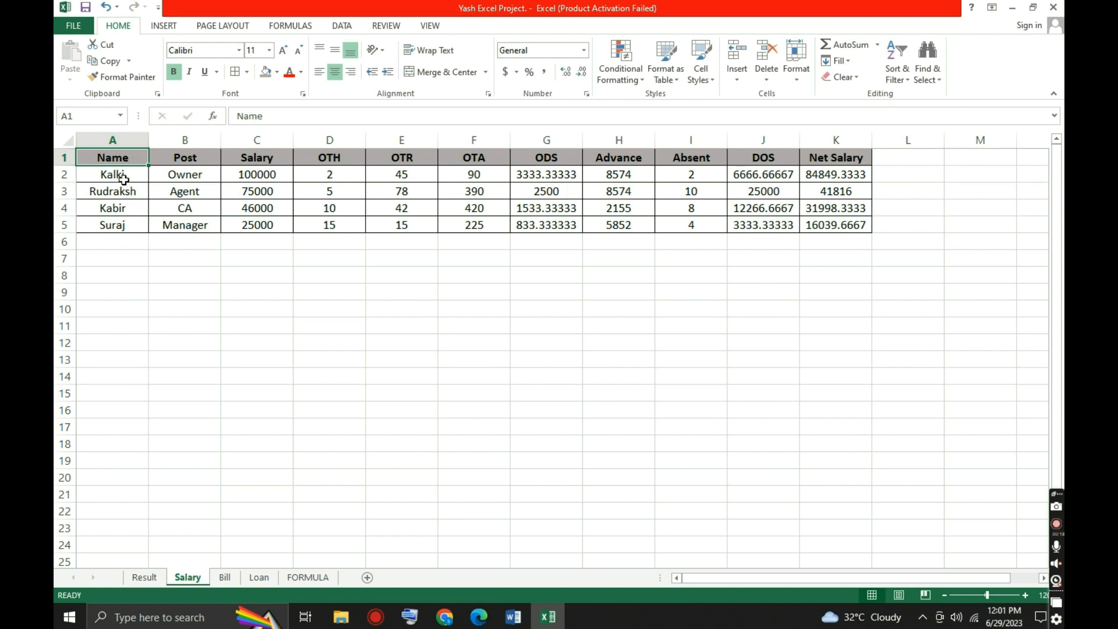
{"action": "key", "text": "Right"}
{"action": "left_click", "coordinate": [265, 227]}
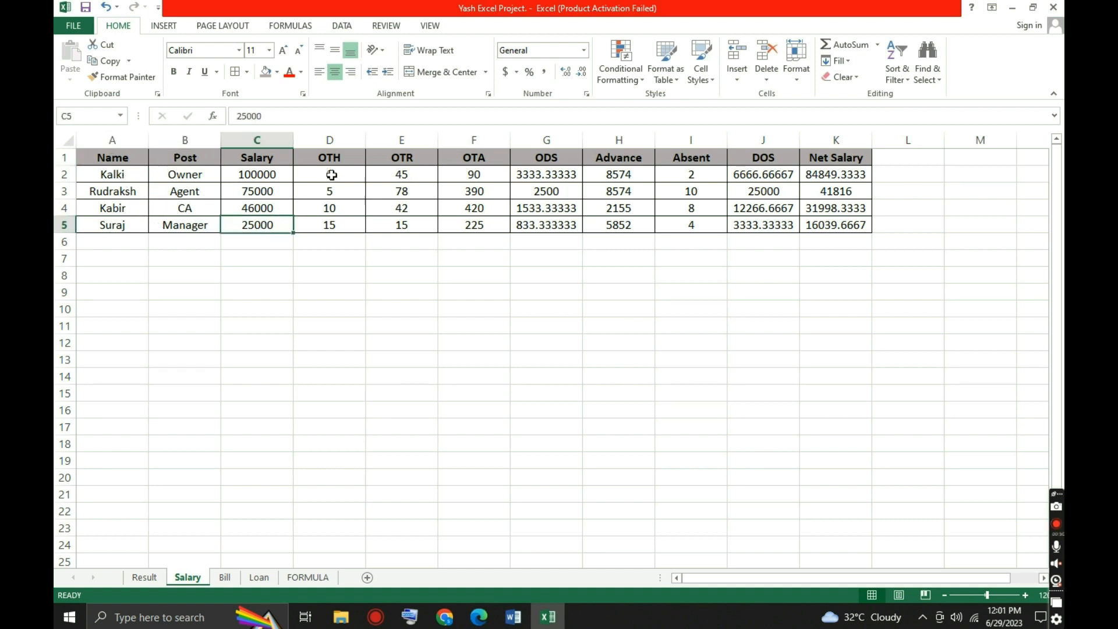
{"action": "left_click", "coordinate": [339, 158]}
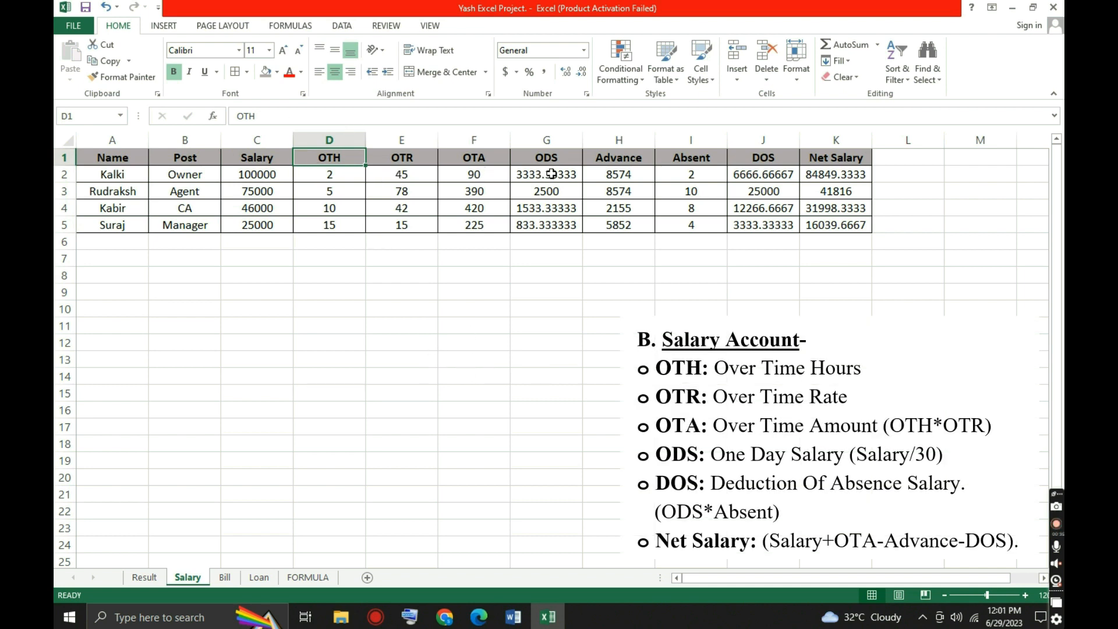
{"action": "left_click", "coordinate": [351, 176]}
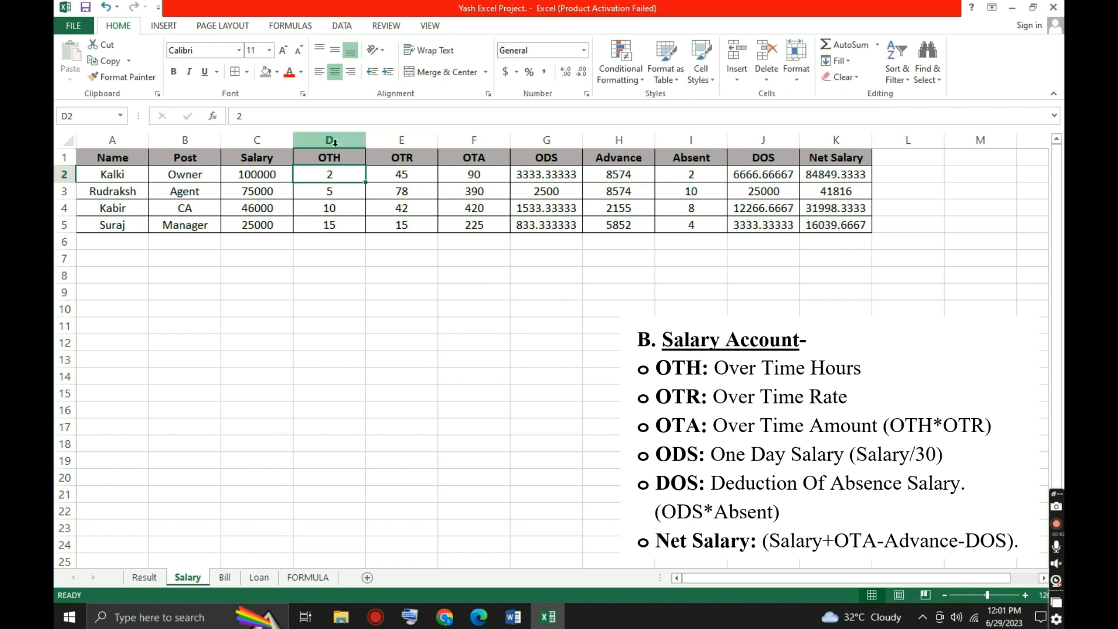
{"action": "left_click", "coordinate": [280, 174]}
{"action": "left_click", "coordinate": [335, 178]}
{"action": "left_click", "coordinate": [411, 170]}
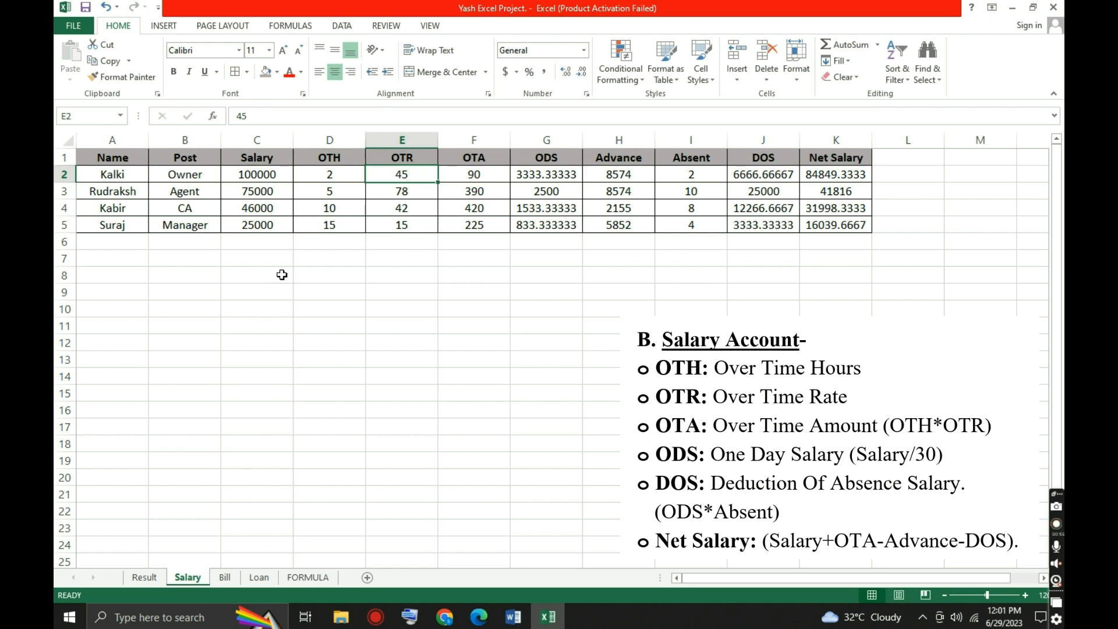
Add an overtime rate example below the salary table, with 1 H in B8 and 45 in C8.
{"action": "left_click", "coordinate": [202, 272]}
{"action": "type", "text": "1"}
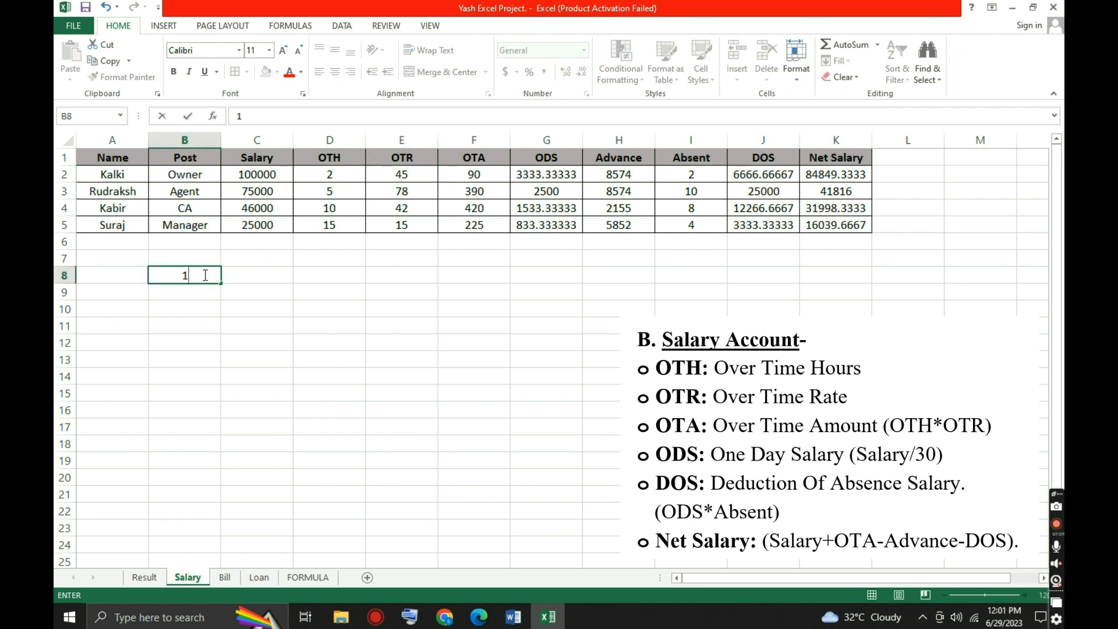
{"action": "type", "text": " HR"}
{"action": "key", "text": "BackSpace"}
{"action": "left_click", "coordinate": [245, 278]}
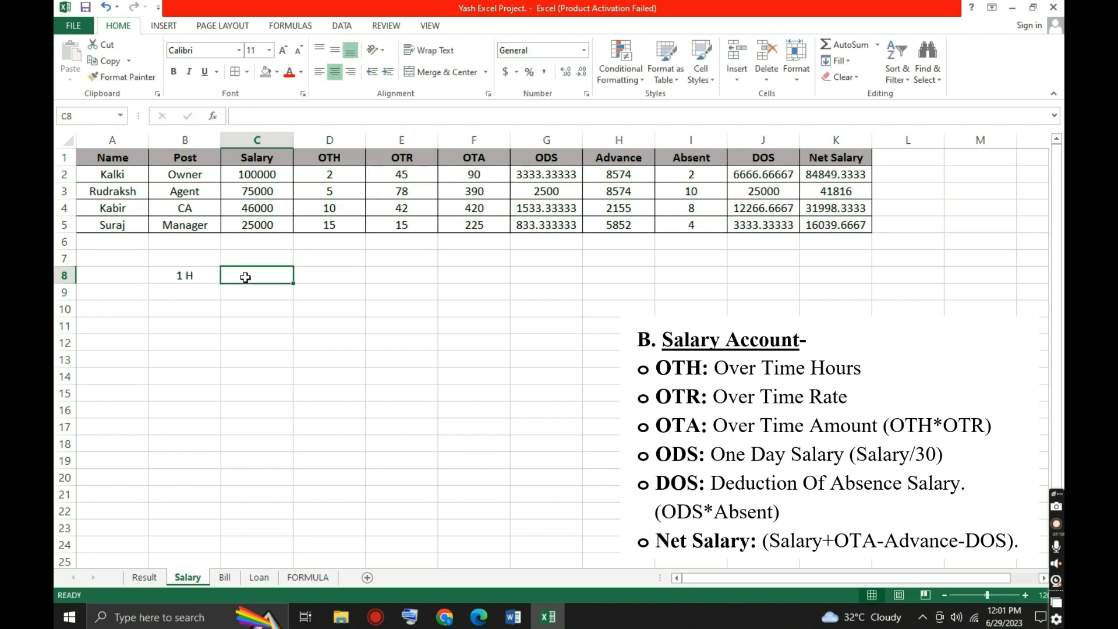
{"action": "type", "text": "45"}
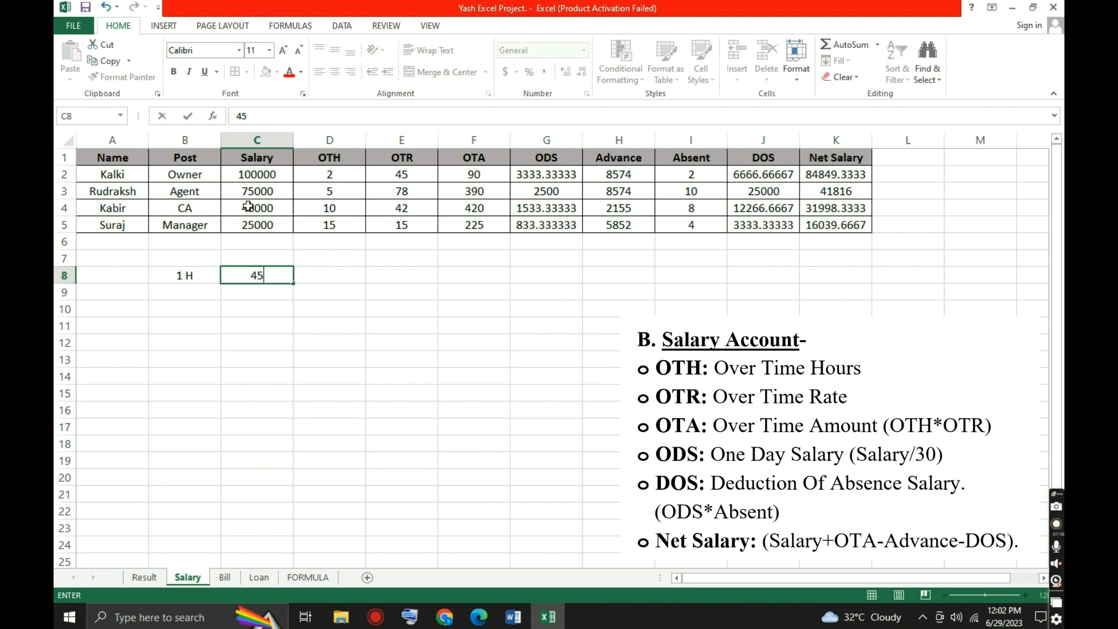
{"action": "left_click", "coordinate": [303, 273]}
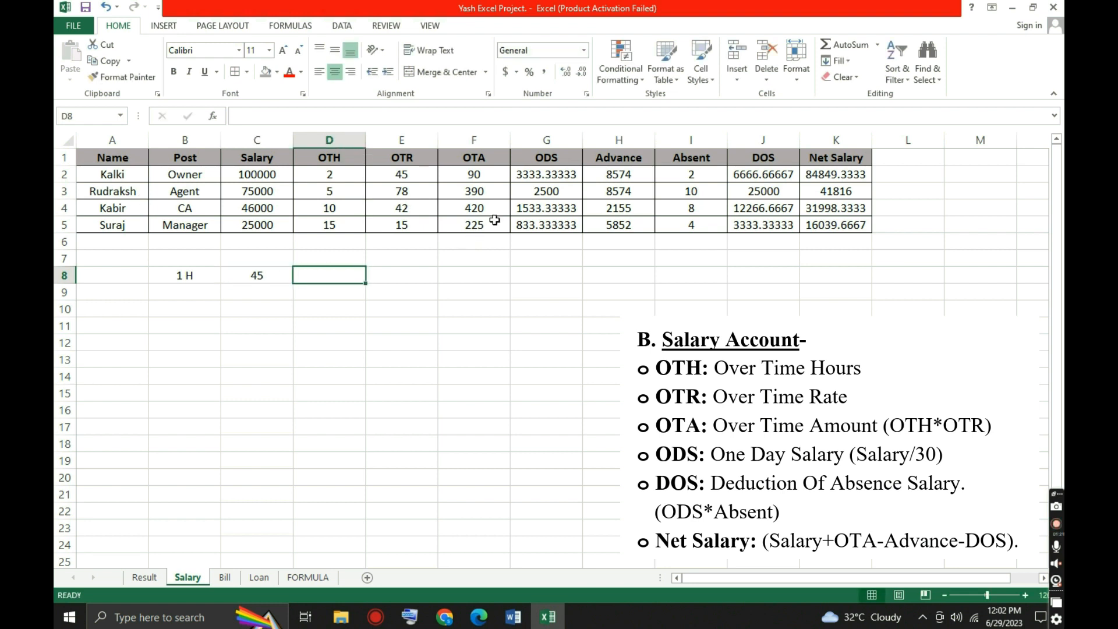
Enter 2 in B10 as example overtime hours while reviewing the OTA formula in F2.
{"action": "left_click", "coordinate": [488, 176]}
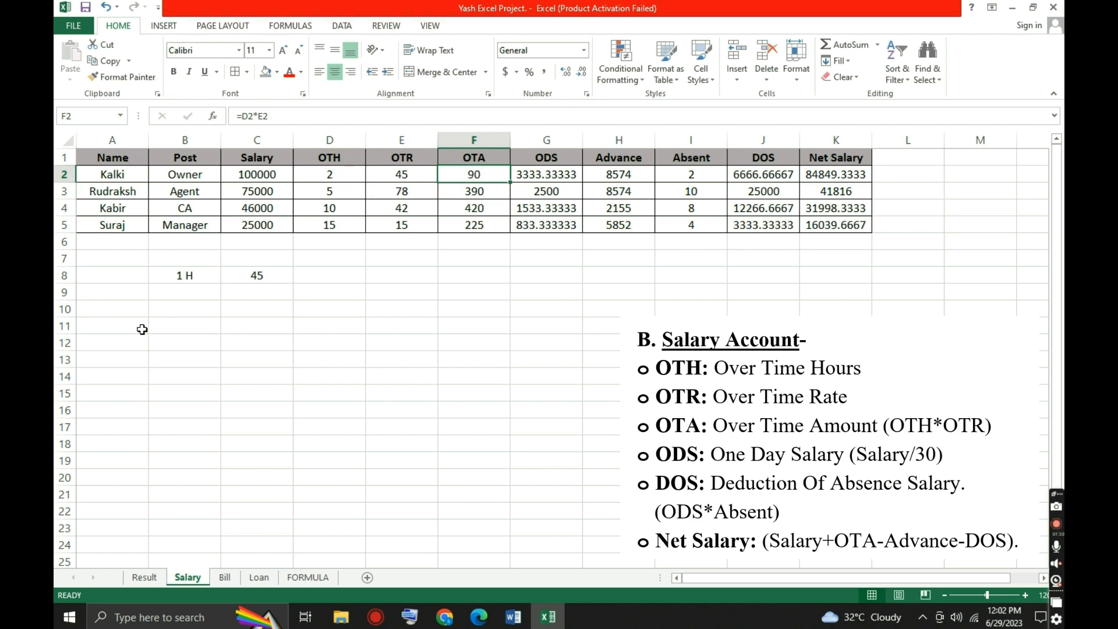
{"action": "left_click", "coordinate": [168, 311]}
{"action": "type", "text": "2"}
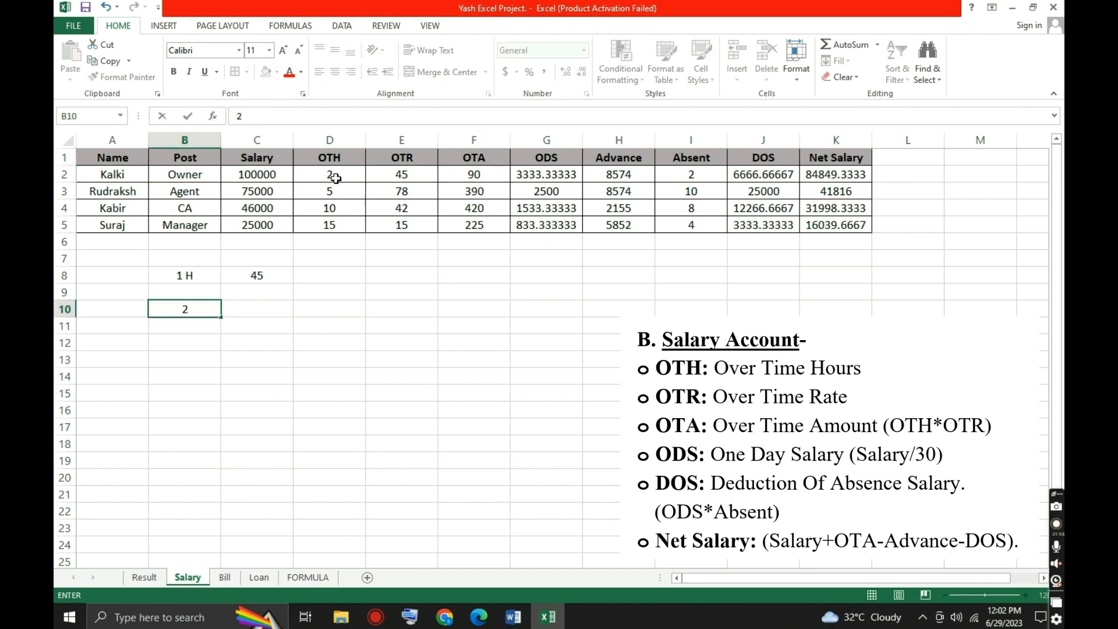
{"action": "left_click", "coordinate": [460, 178]}
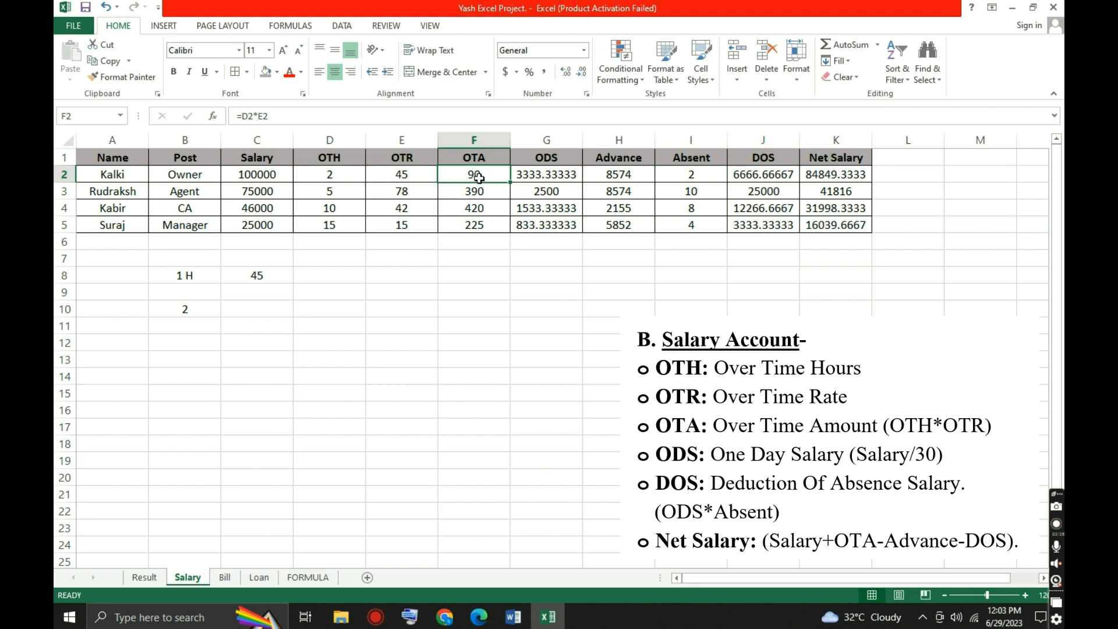
Review the ODS formula in G2 against the salary in C2, and enter 30 in C10 as the month's days.
{"action": "left_click", "coordinate": [532, 173]}
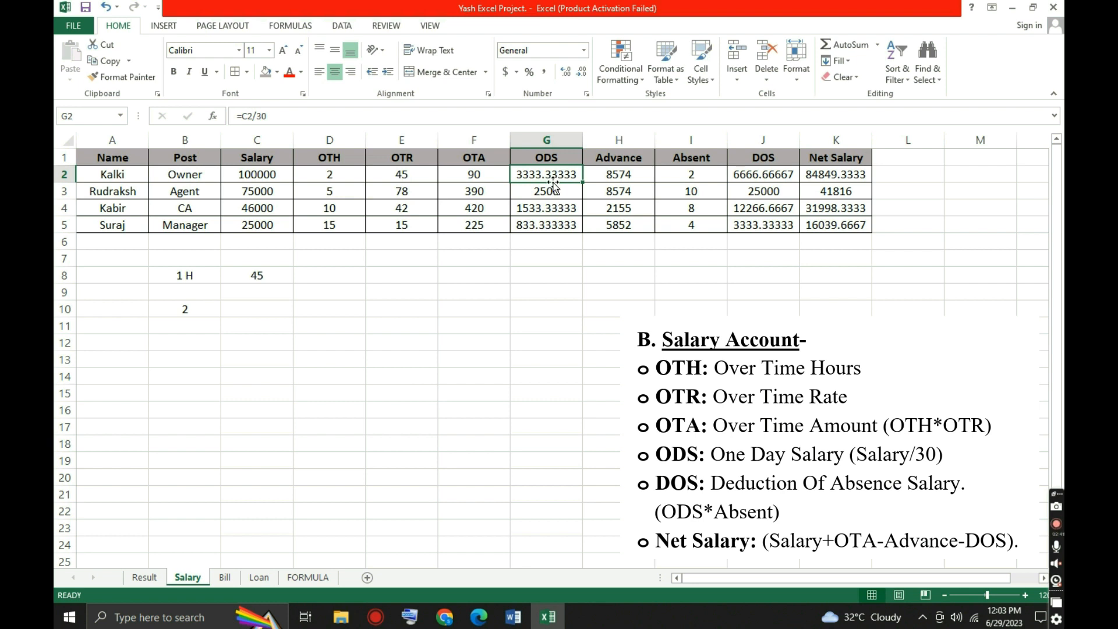
{"action": "left_click", "coordinate": [256, 175]}
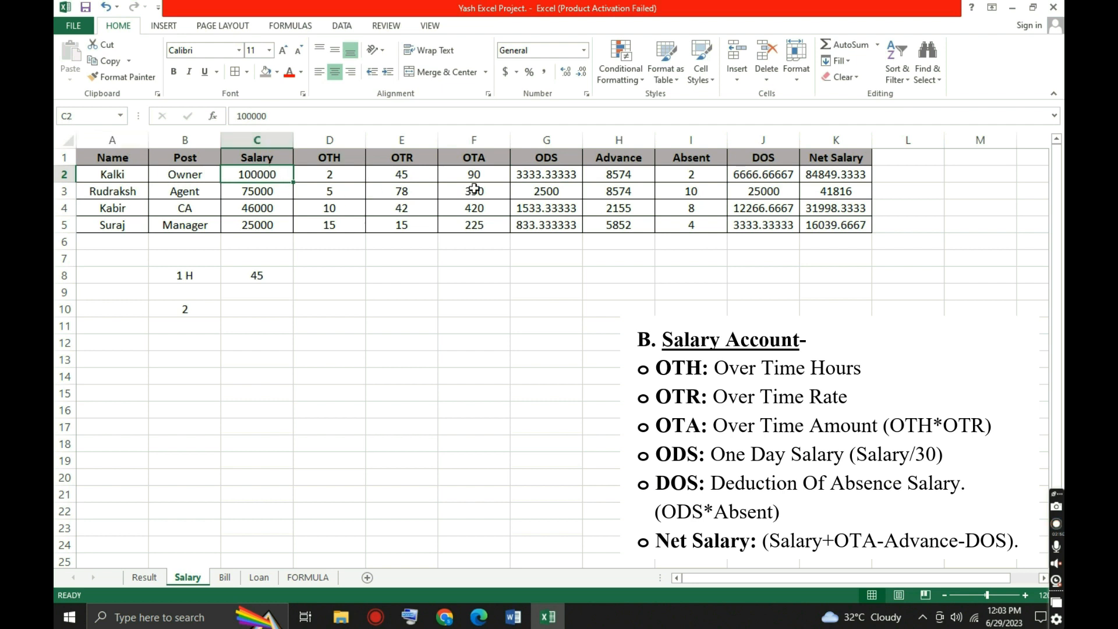
{"action": "left_click", "coordinate": [518, 176]}
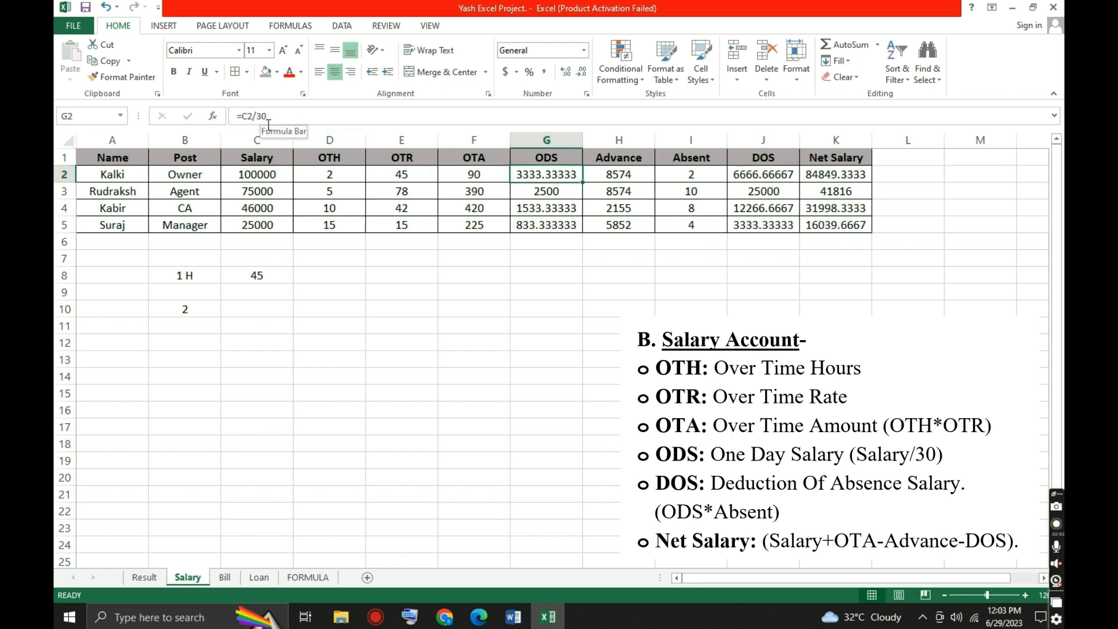
{"action": "left_click", "coordinate": [241, 309]}
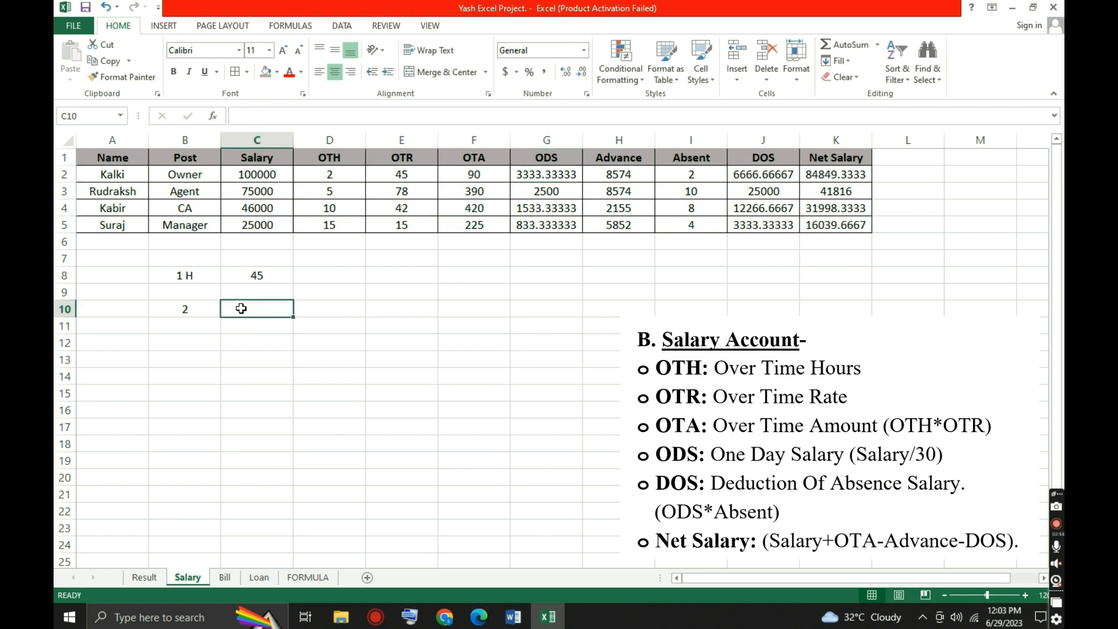
{"action": "type", "text": "30"}
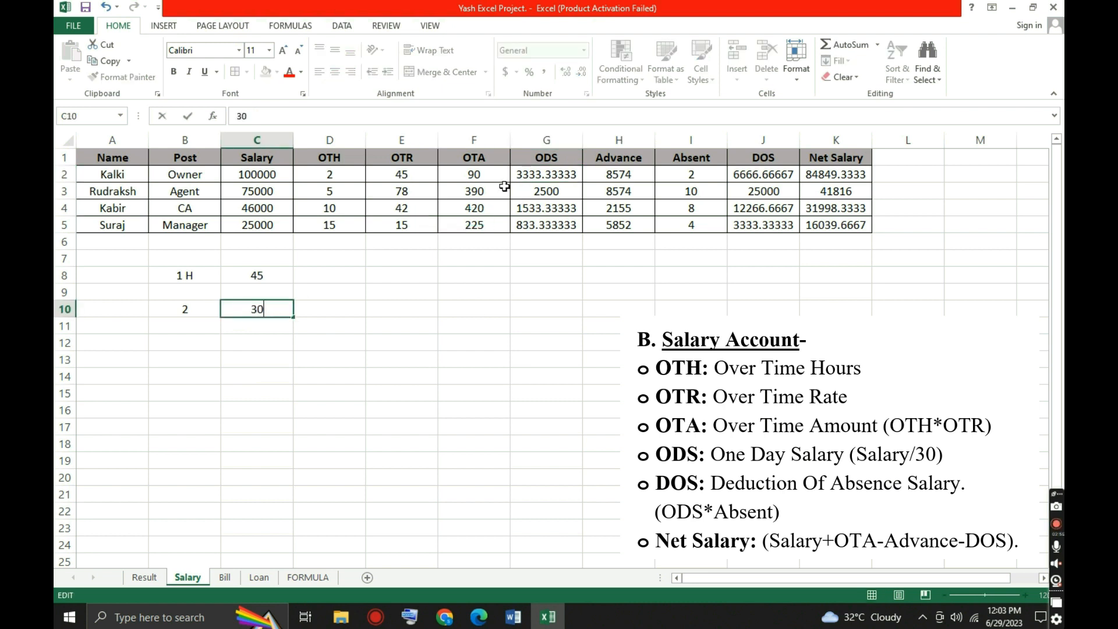
{"action": "left_click", "coordinate": [535, 175]}
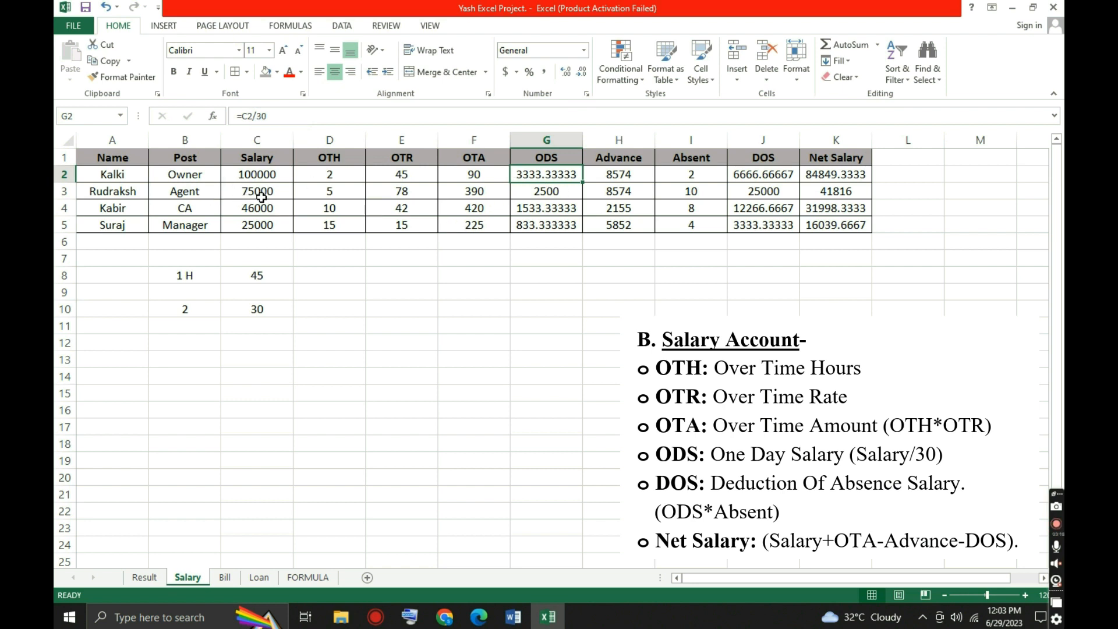
Examine the Advance and Absent values in row 2, and trace the DOS formula in J2 to its ODS and Absent cells.
{"action": "left_click", "coordinate": [611, 169]}
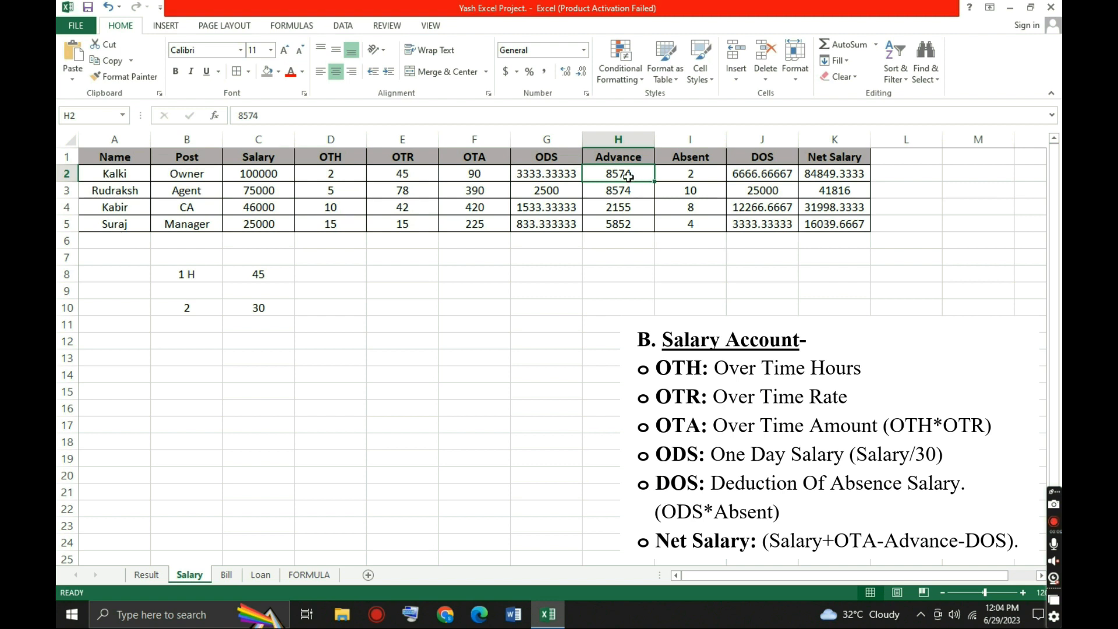
{"action": "left_click", "coordinate": [673, 175]}
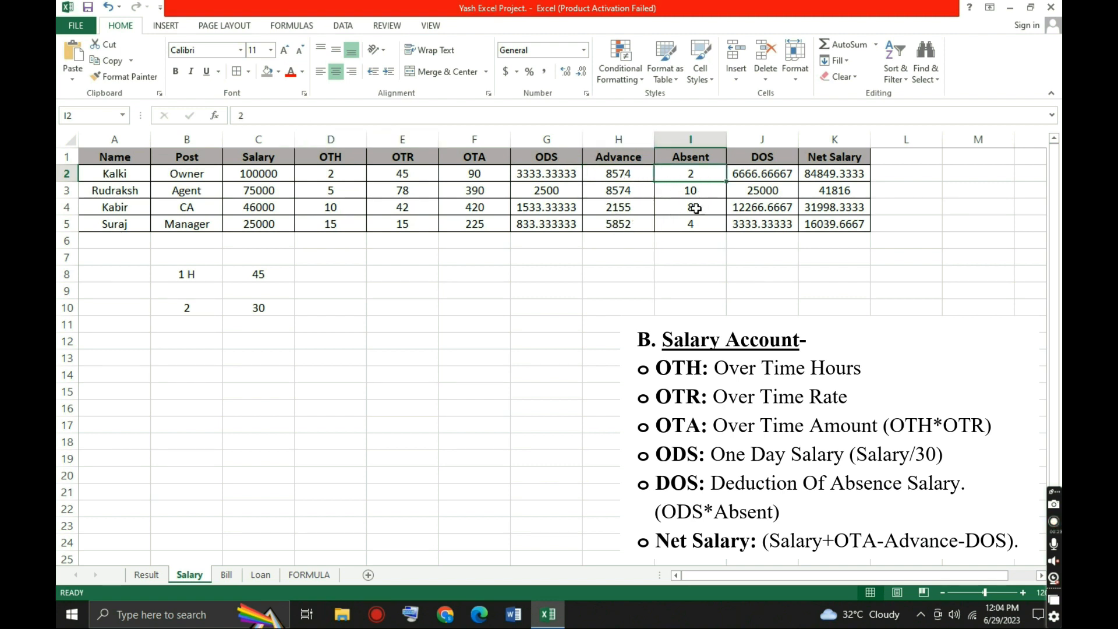
{"action": "left_click", "coordinate": [760, 174]}
{"action": "left_click", "coordinate": [824, 169]}
{"action": "left_click", "coordinate": [767, 175]}
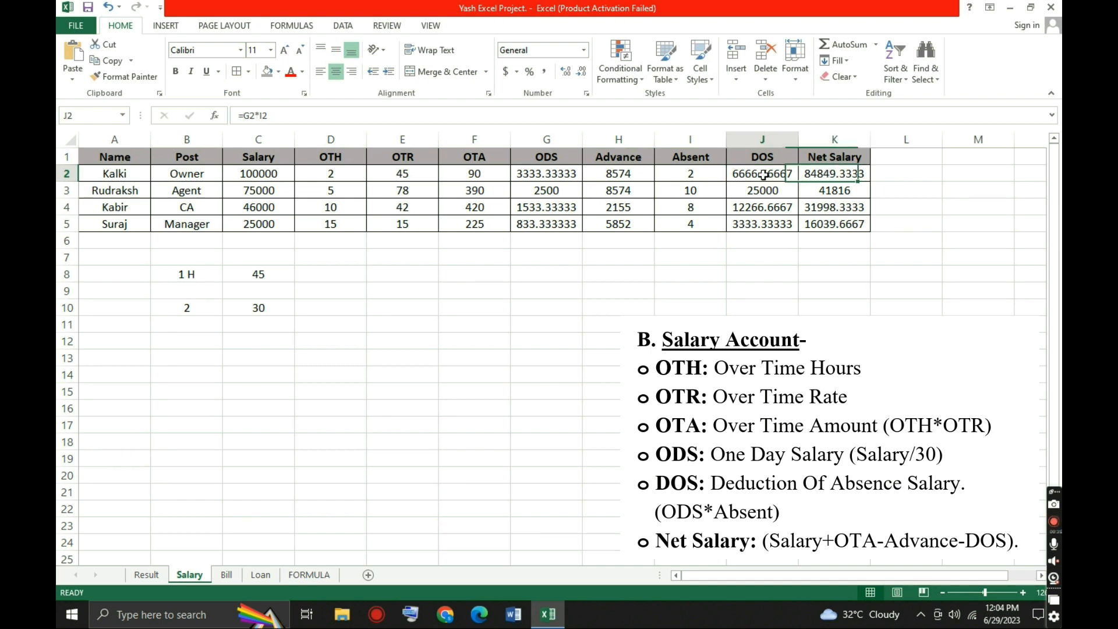
{"action": "left_click", "coordinate": [762, 190]}
{"action": "left_click", "coordinate": [763, 175]}
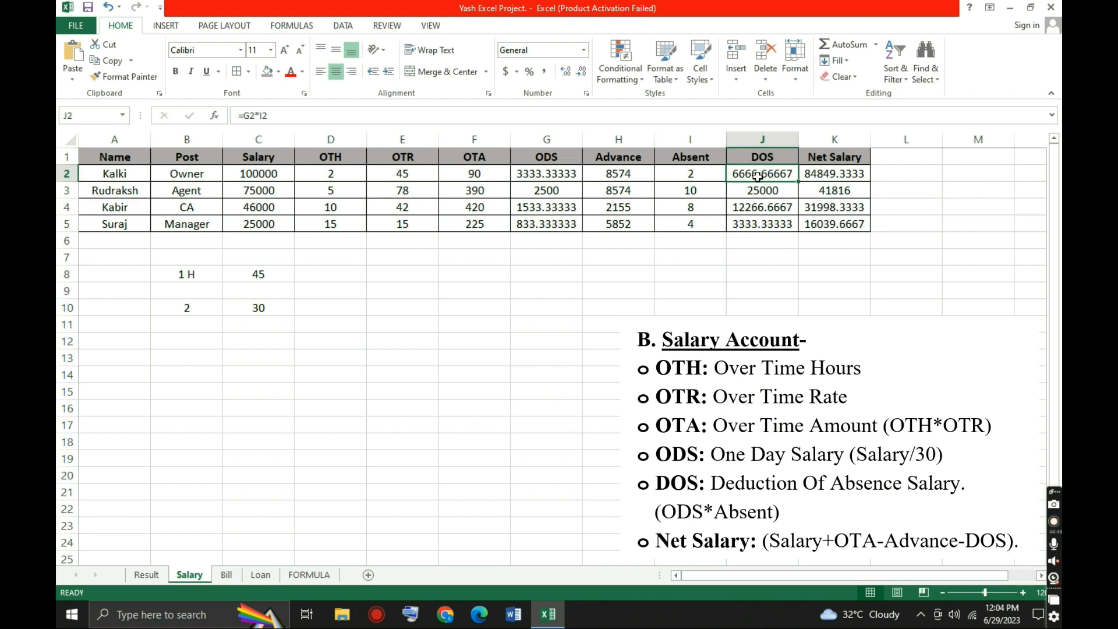
{"action": "left_click", "coordinate": [548, 173]}
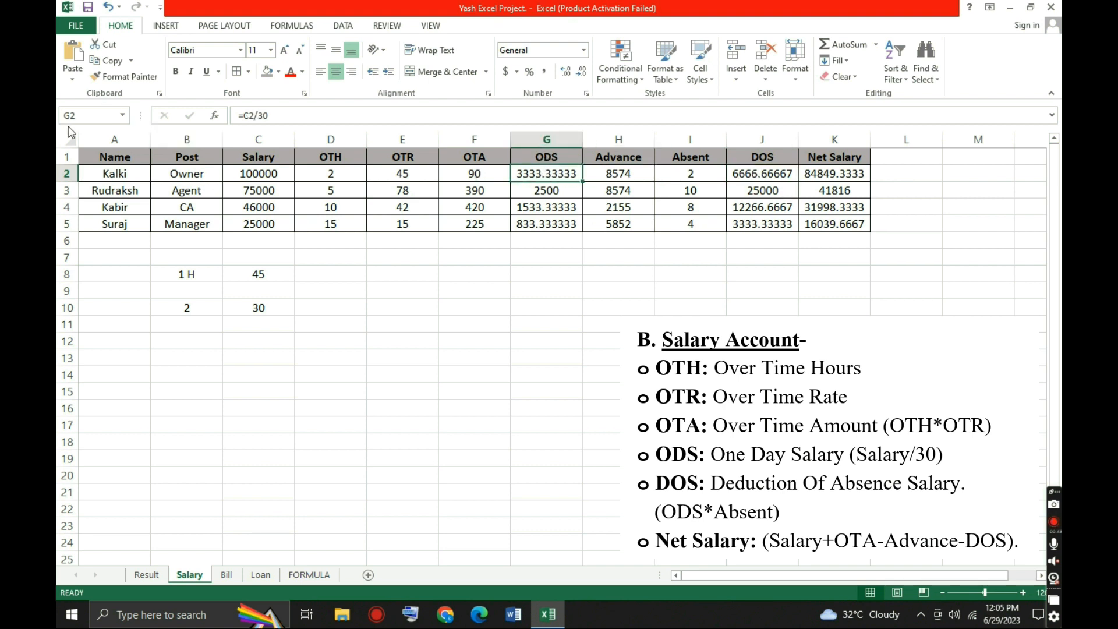
{"action": "left_click", "coordinate": [749, 173]}
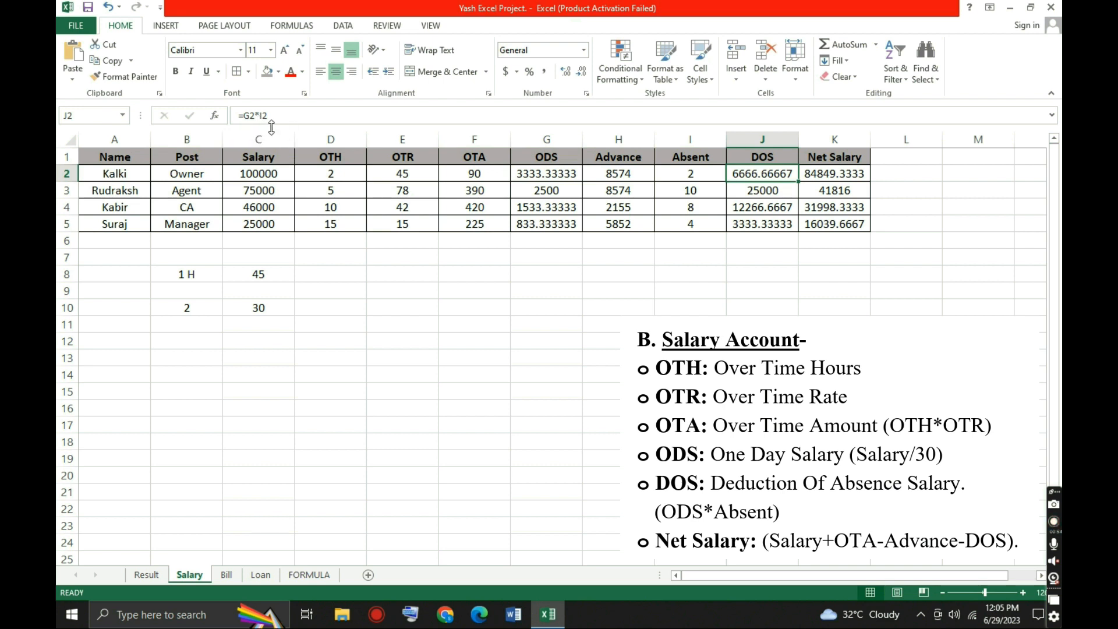
{"action": "left_click", "coordinate": [690, 176]}
{"action": "left_click", "coordinate": [747, 177]}
Examine the Net Salary formula in K2 together with the overtime, ODS and Advance cells of row 2.
{"action": "left_click", "coordinate": [822, 177]}
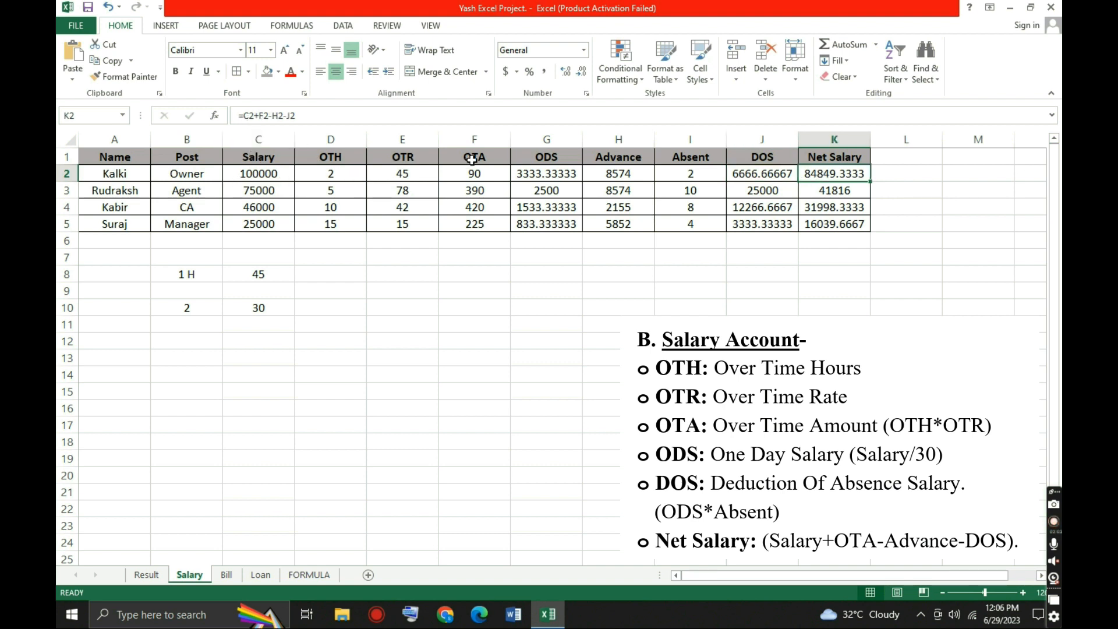
{"action": "left_click", "coordinate": [337, 173]}
{"action": "left_click", "coordinate": [373, 175]}
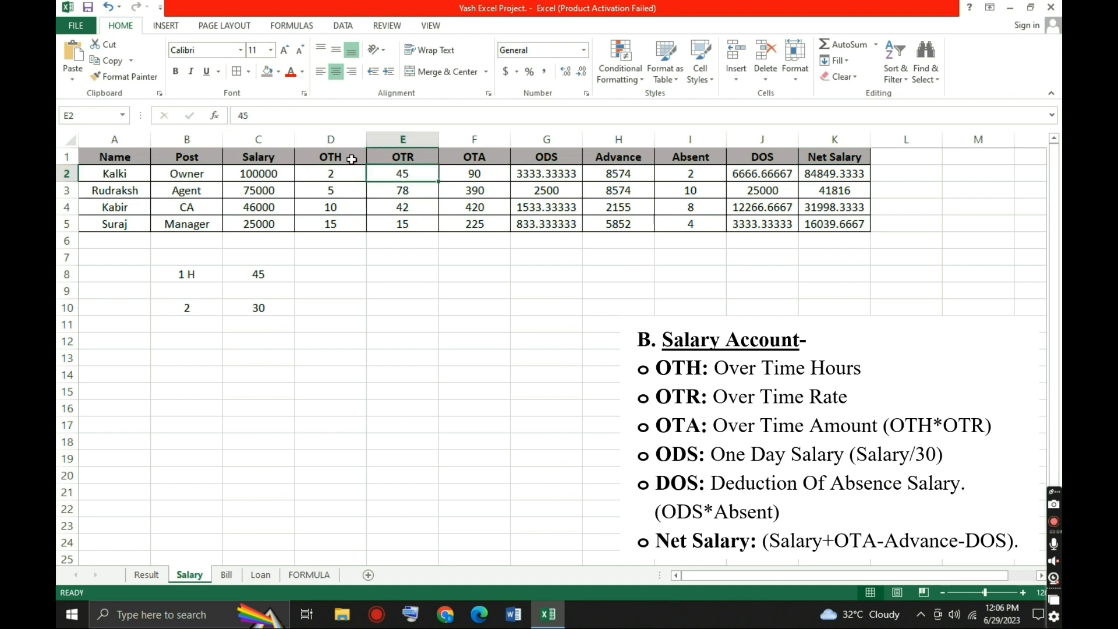
{"action": "left_click", "coordinate": [336, 174]}
{"action": "left_click", "coordinate": [387, 175]}
{"action": "left_click", "coordinate": [475, 178]}
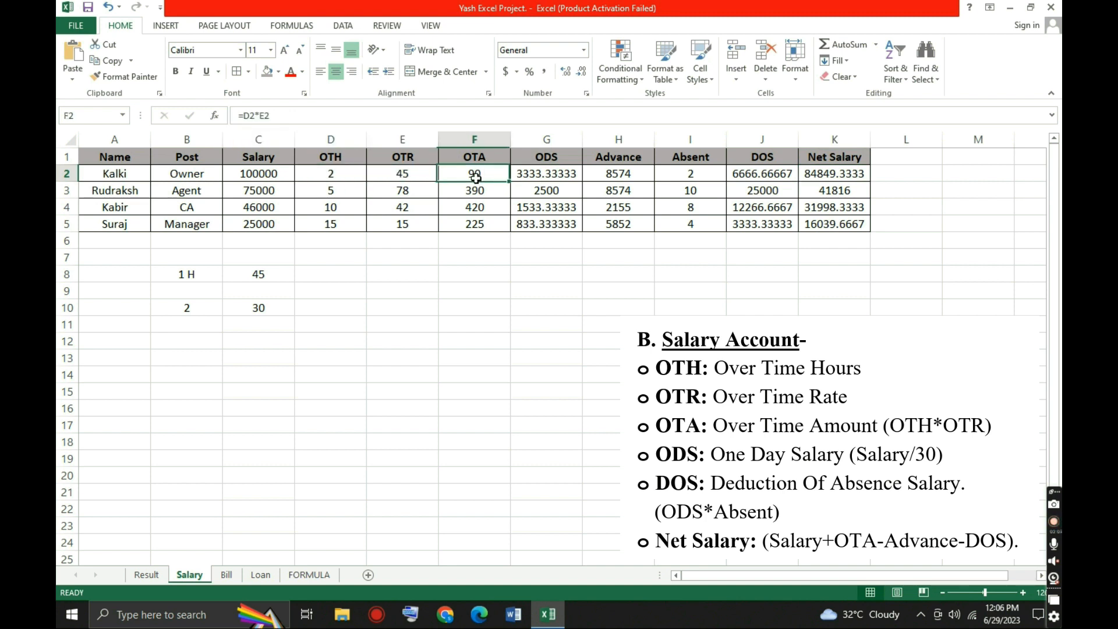
{"action": "left_click", "coordinate": [807, 173]}
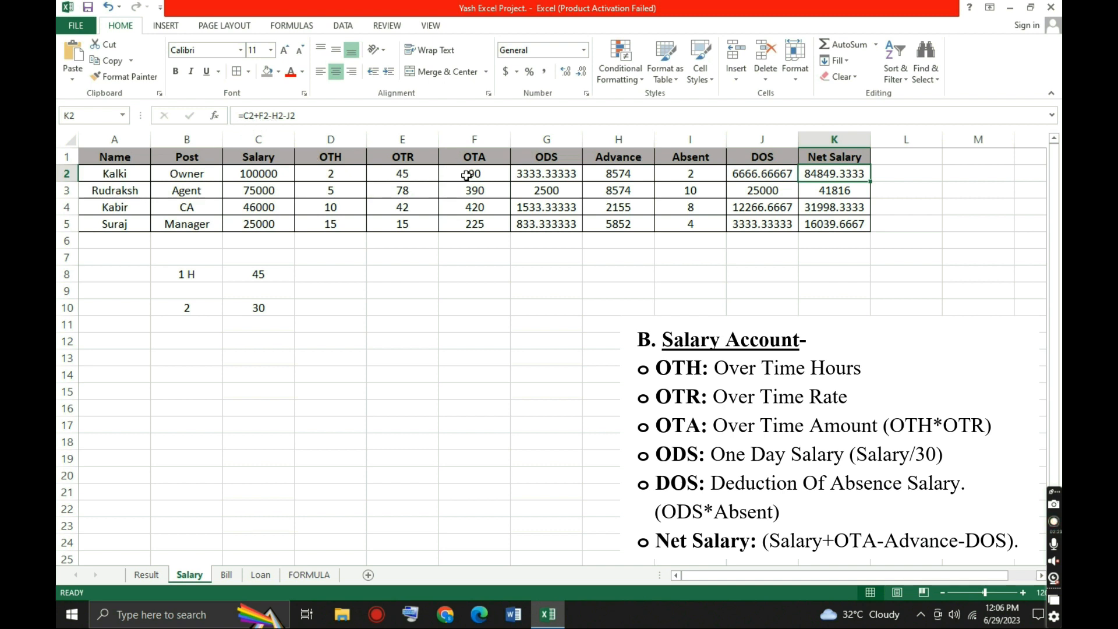
{"action": "left_click", "coordinate": [560, 176]}
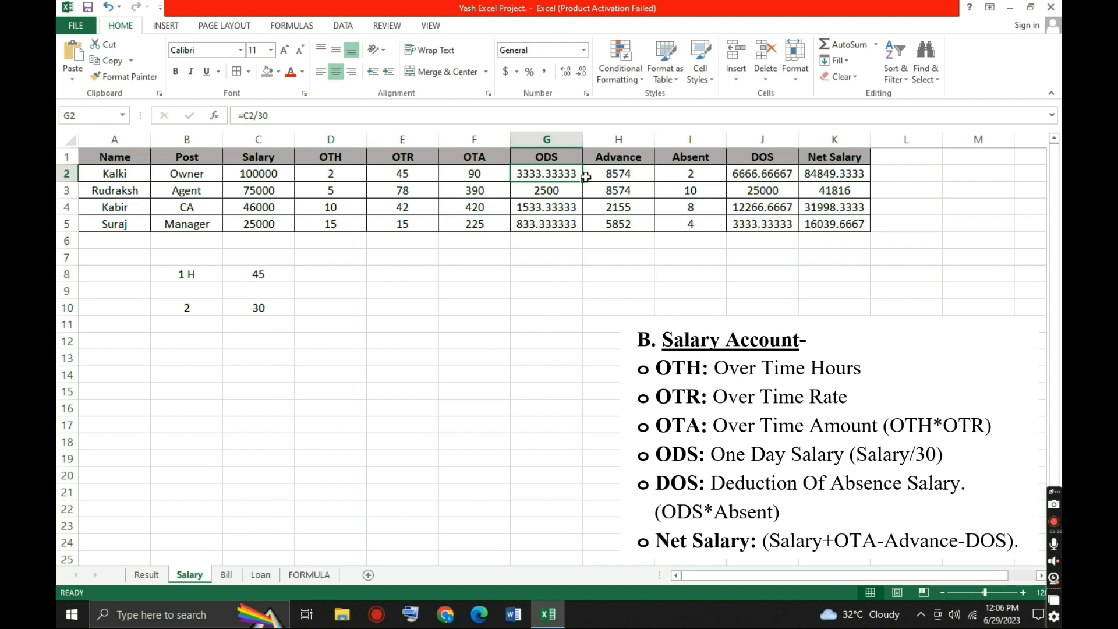
{"action": "left_click", "coordinate": [616, 177]}
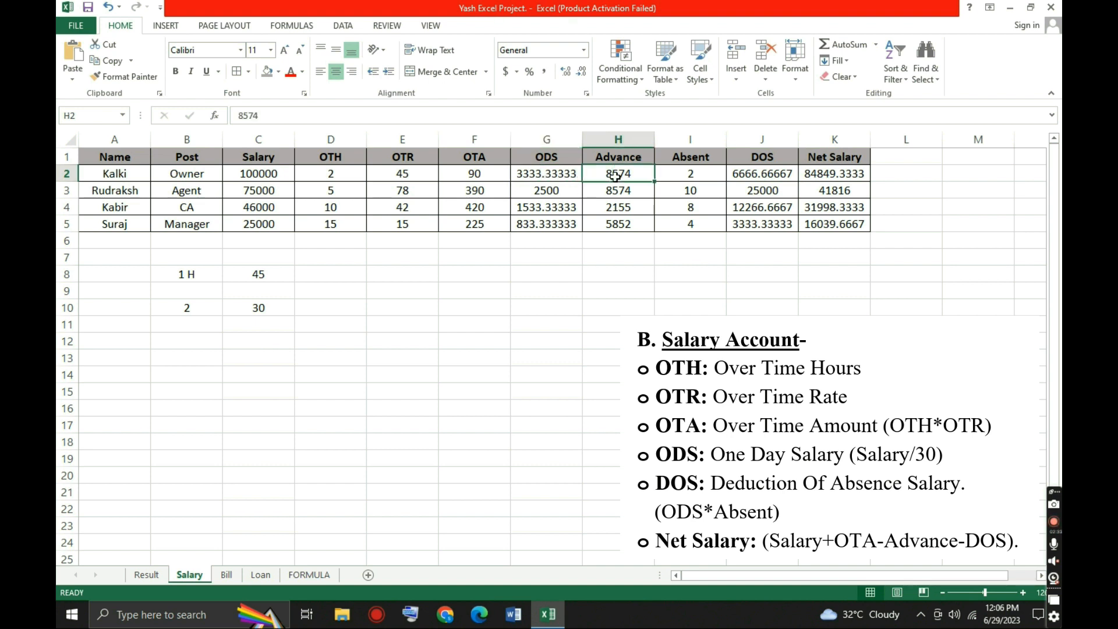
{"action": "left_click", "coordinate": [822, 175]}
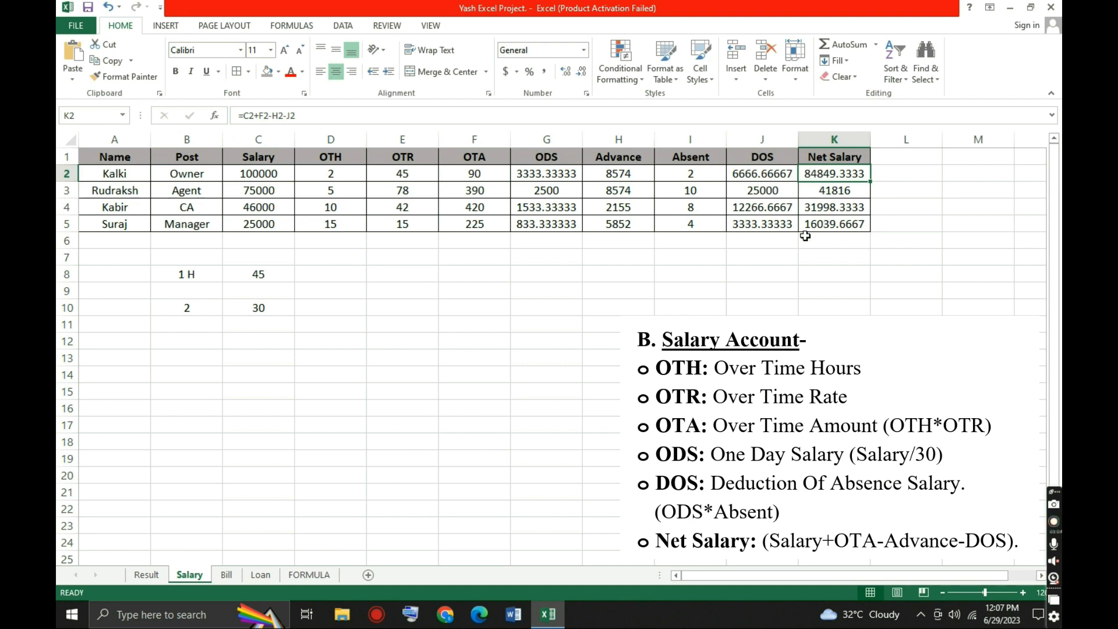
On the Loan sheet, review the Loan Amount values in E2:E5, the Time In Month in F2 and the Percentage in G2.
{"action": "left_click", "coordinate": [124, 239]}
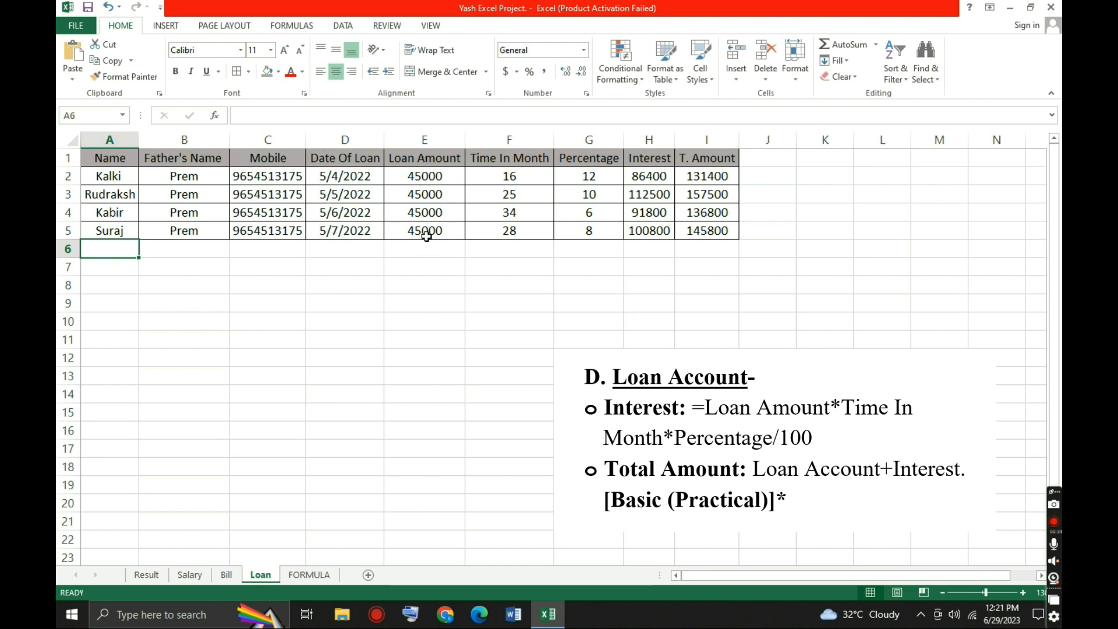
{"action": "left_click", "coordinate": [424, 180]}
{"action": "left_click", "coordinate": [428, 194]}
{"action": "left_click", "coordinate": [430, 213]}
{"action": "left_click", "coordinate": [430, 230]}
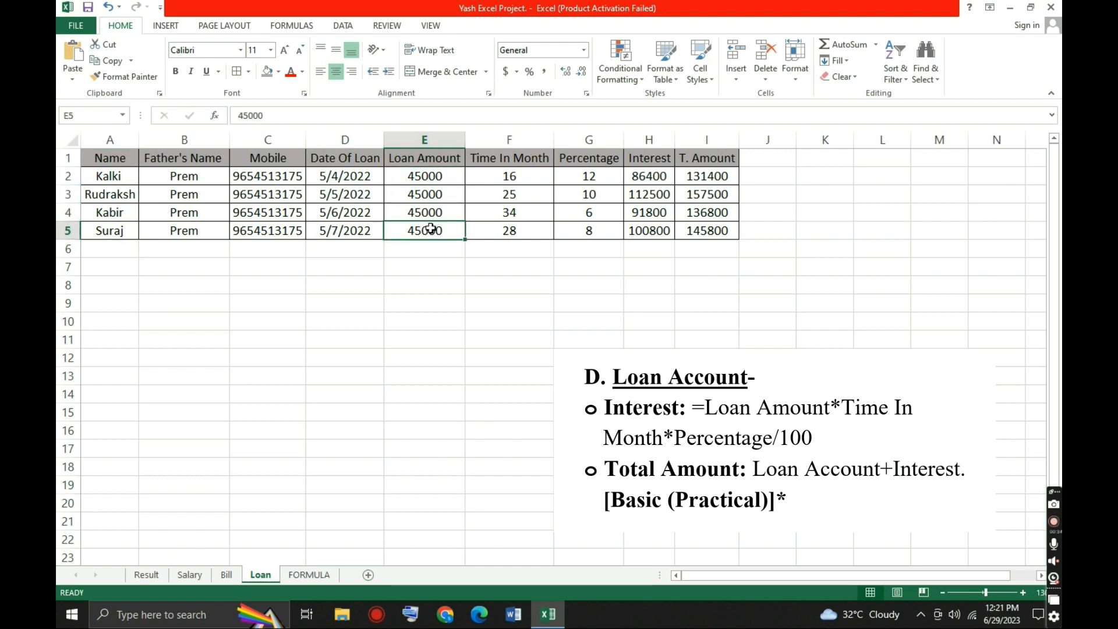
{"action": "left_click", "coordinate": [496, 177]}
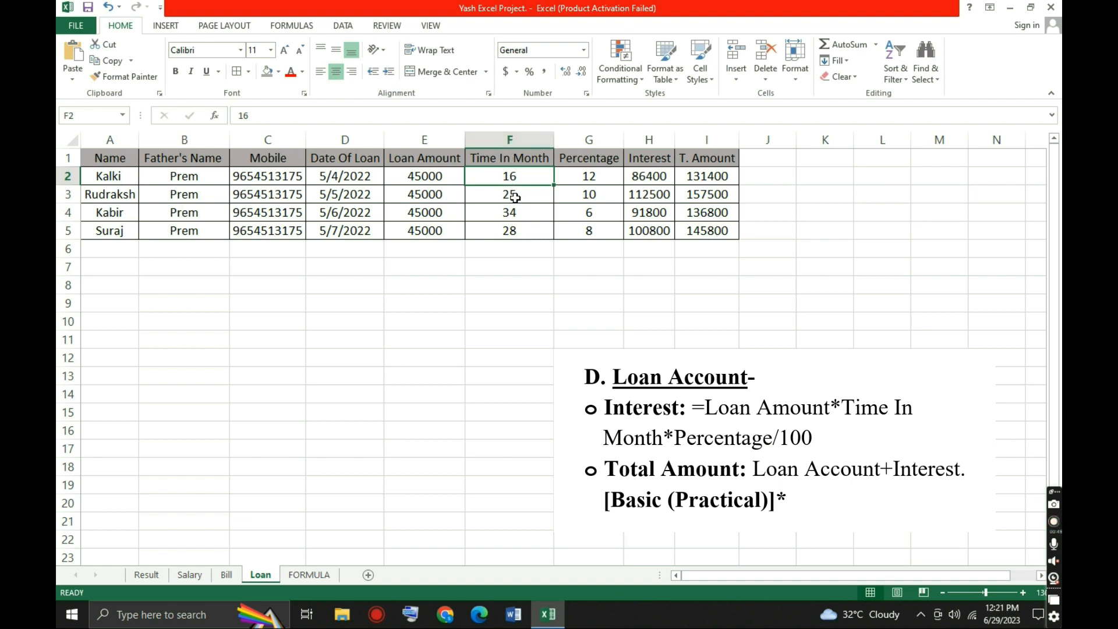
{"action": "left_click", "coordinate": [575, 178]}
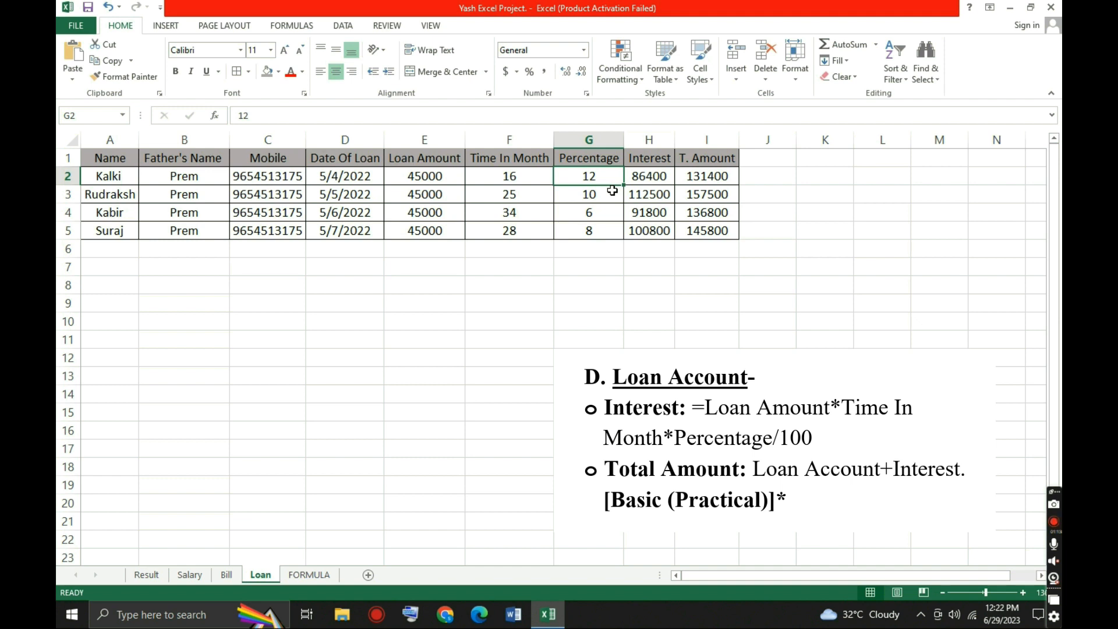
Examine the Interest formulas in H2:H5 and the T. Amount formula in I2.
{"action": "left_click", "coordinate": [639, 178]}
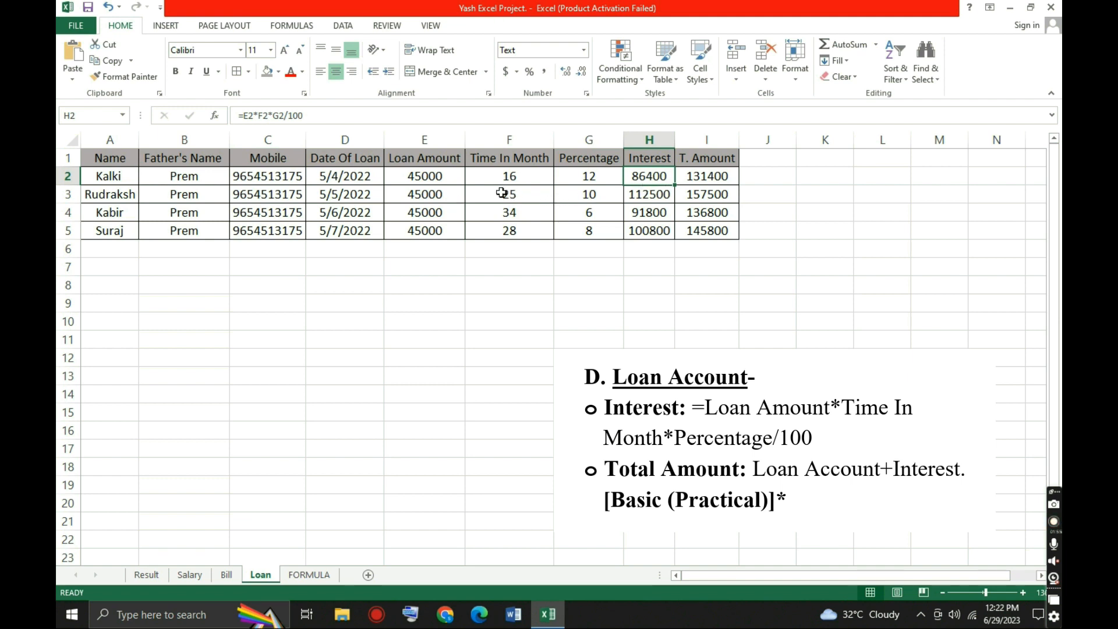
{"action": "left_click", "coordinate": [651, 193]}
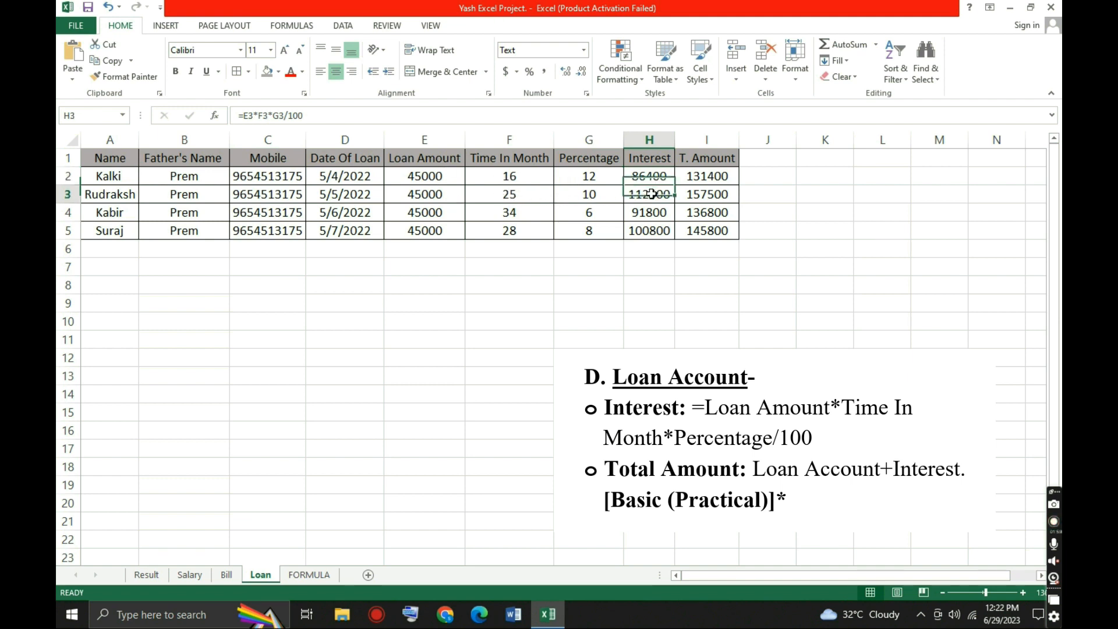
{"action": "left_click", "coordinate": [654, 215]}
{"action": "left_click", "coordinate": [654, 229]}
{"action": "left_click", "coordinate": [690, 174]}
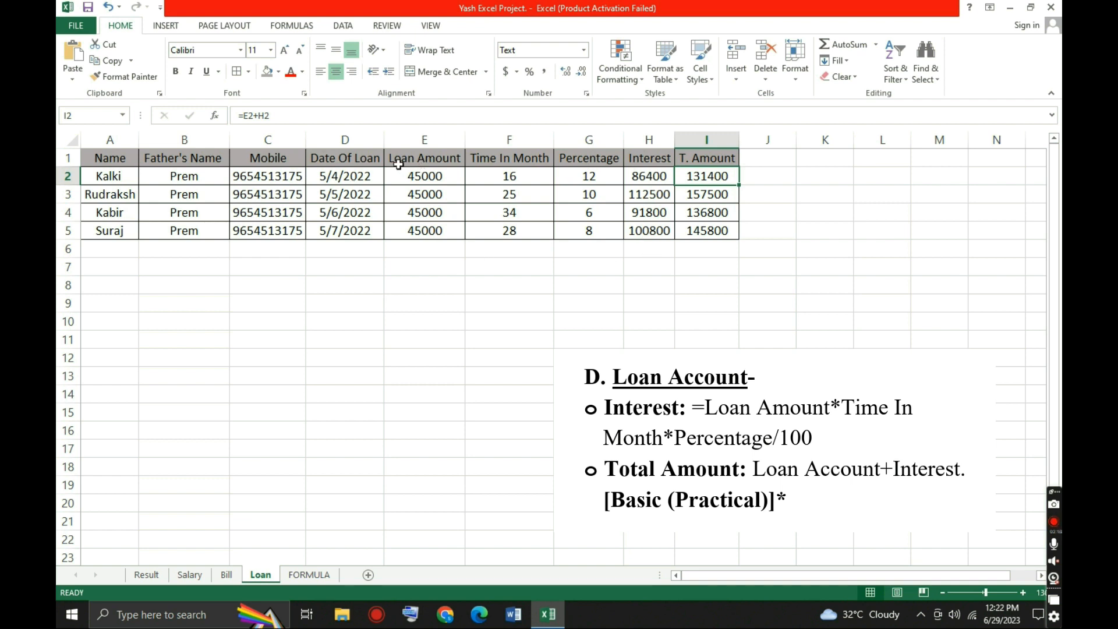
Enter 100 in C8 as an example loan amount and 10 in C9 as its interest.
{"action": "left_click", "coordinate": [291, 286]}
{"action": "type", "text": "100"}
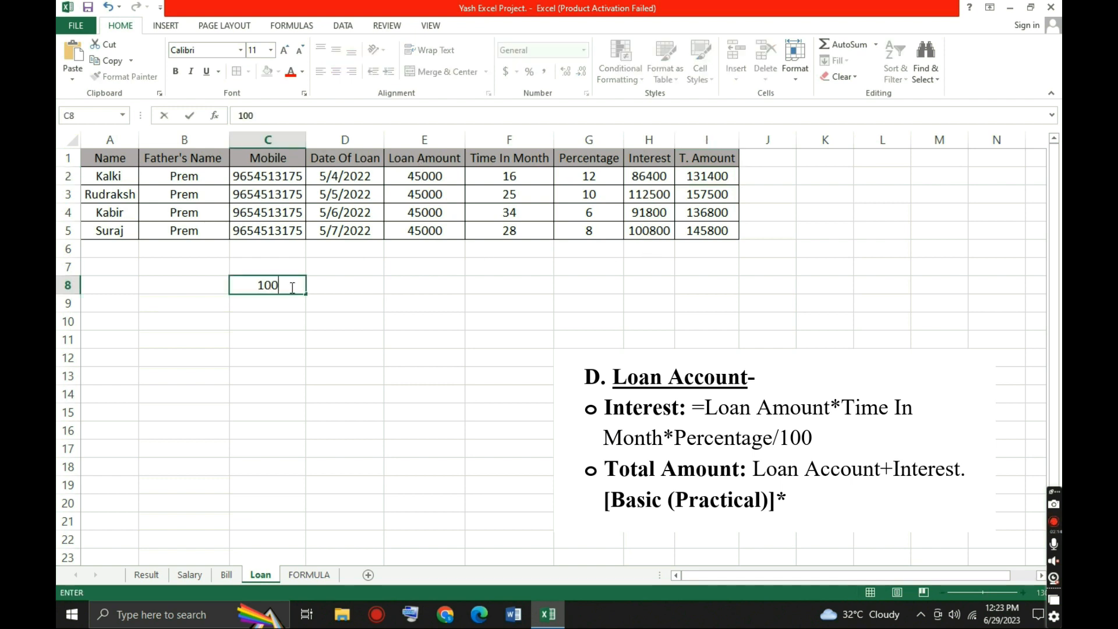
{"action": "key", "text": "Return"}
{"action": "type", "text": "10"}
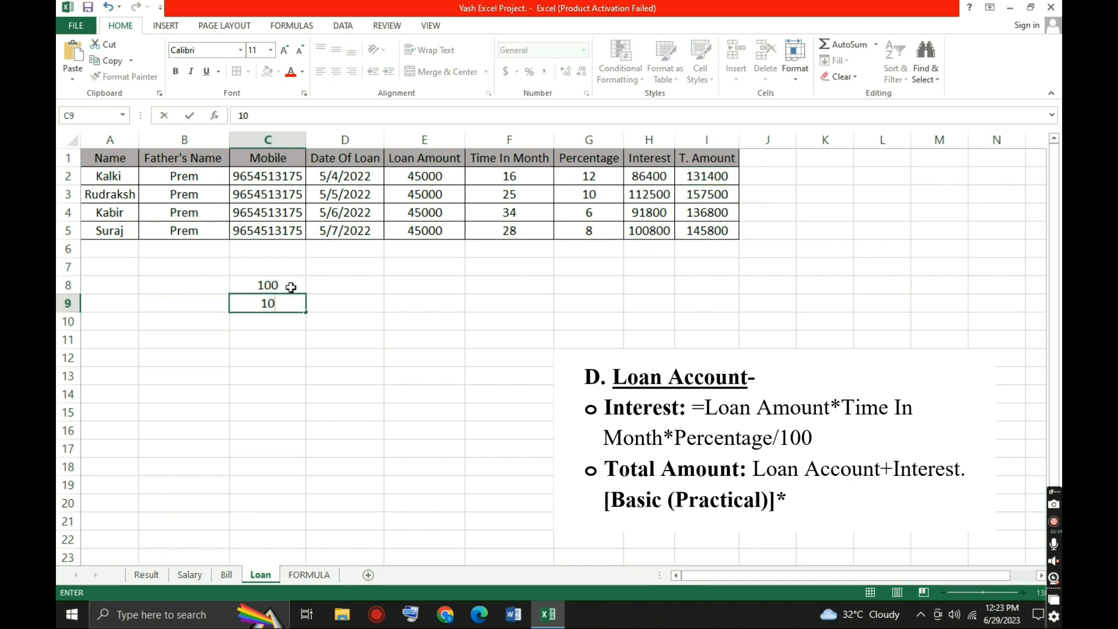
{"action": "key", "text": "Tab"}
Enter 110 in C10 as the example total of C8 and C9, and review the T. Amount formula in I2.
{"action": "left_click", "coordinate": [290, 285]}
{"action": "left_click_drag", "start_coordinate": [291, 286], "coordinate": [295, 304]}
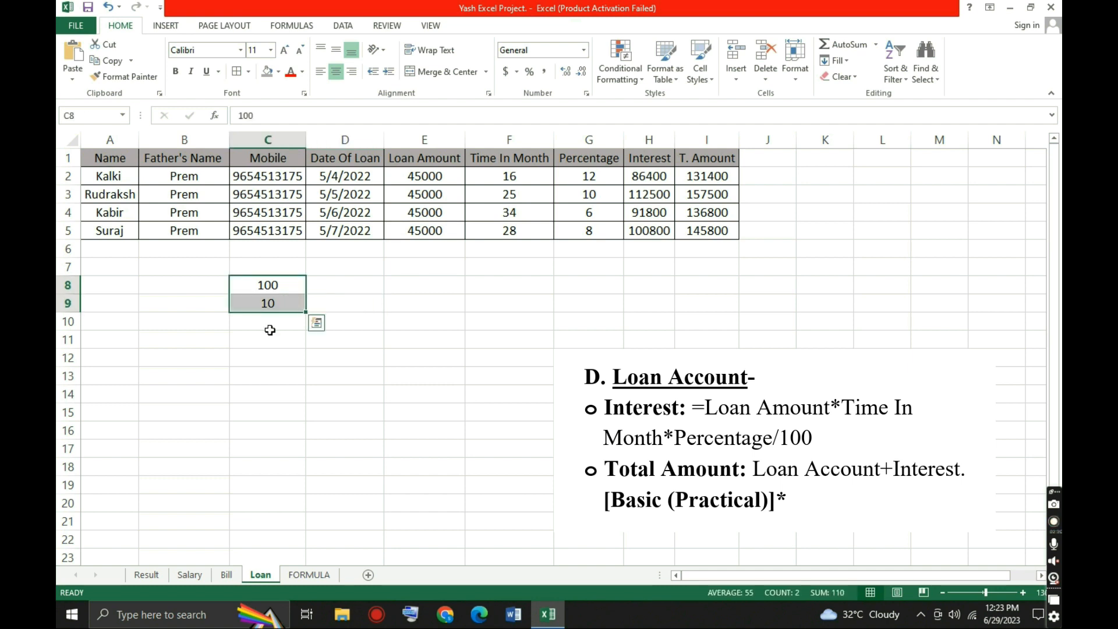
{"action": "left_click", "coordinate": [292, 319]}
{"action": "type", "text": "110"}
{"action": "key", "text": "Return"}
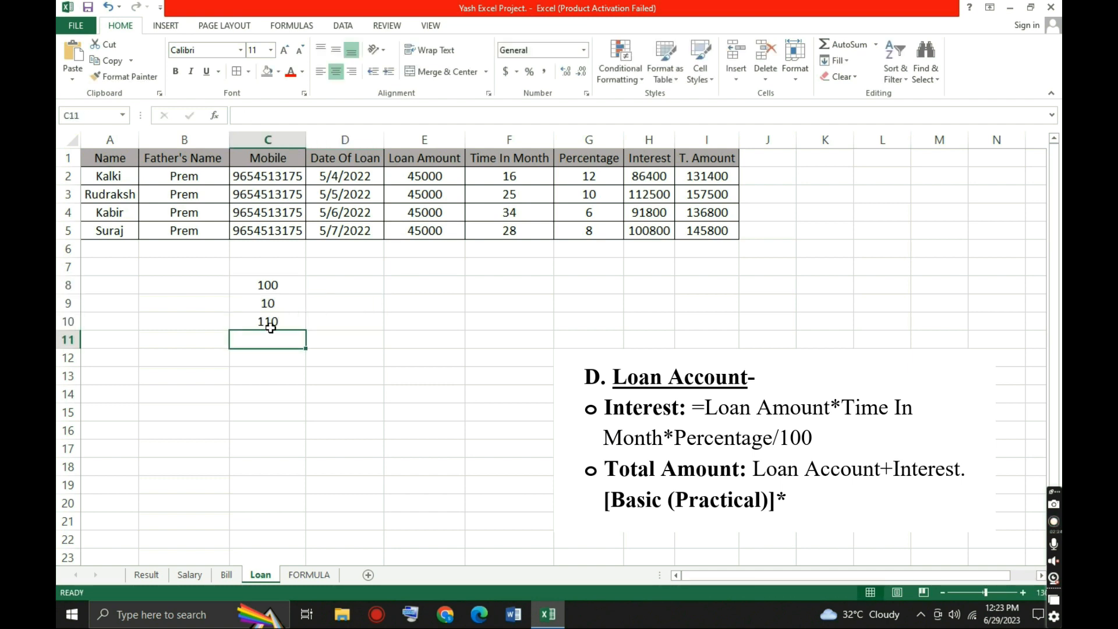
{"action": "left_click", "coordinate": [718, 173]}
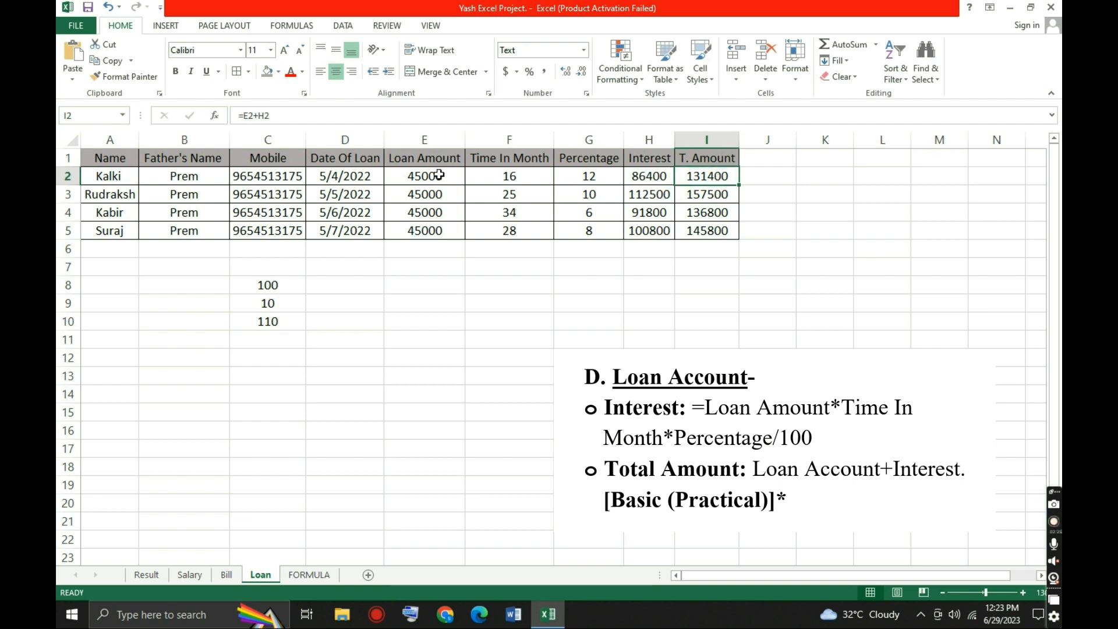